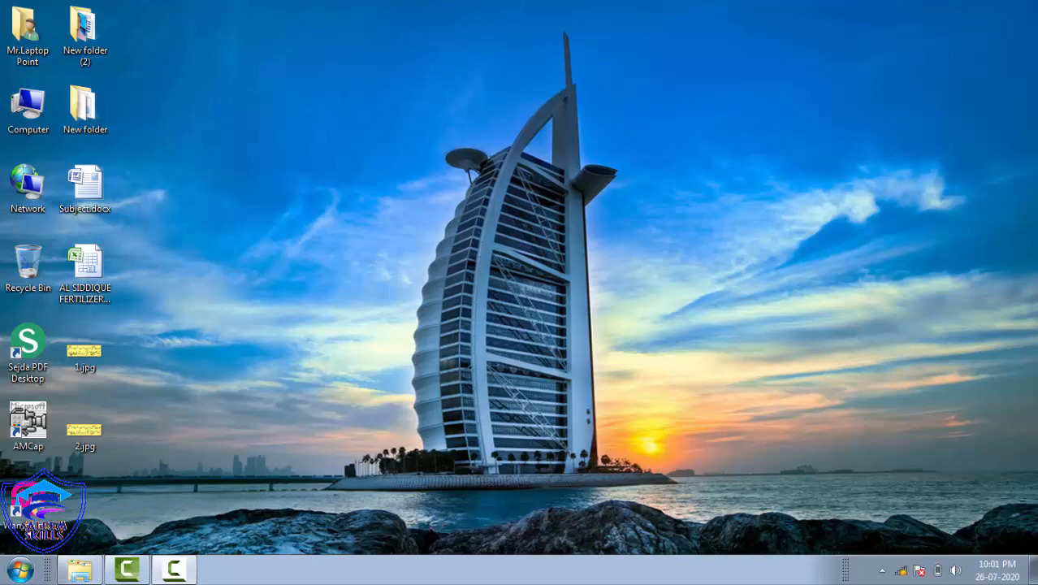
- Launch Adobe Photoshop 7.0 and create a white A4 document in RGB Color at 300 pixels/inch
click(20, 570)
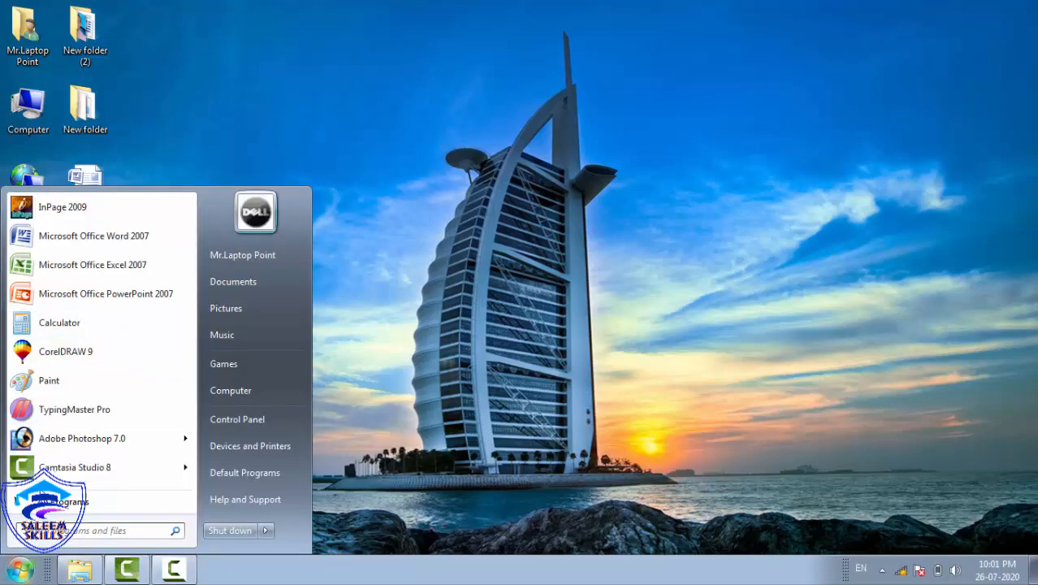
click(73, 436)
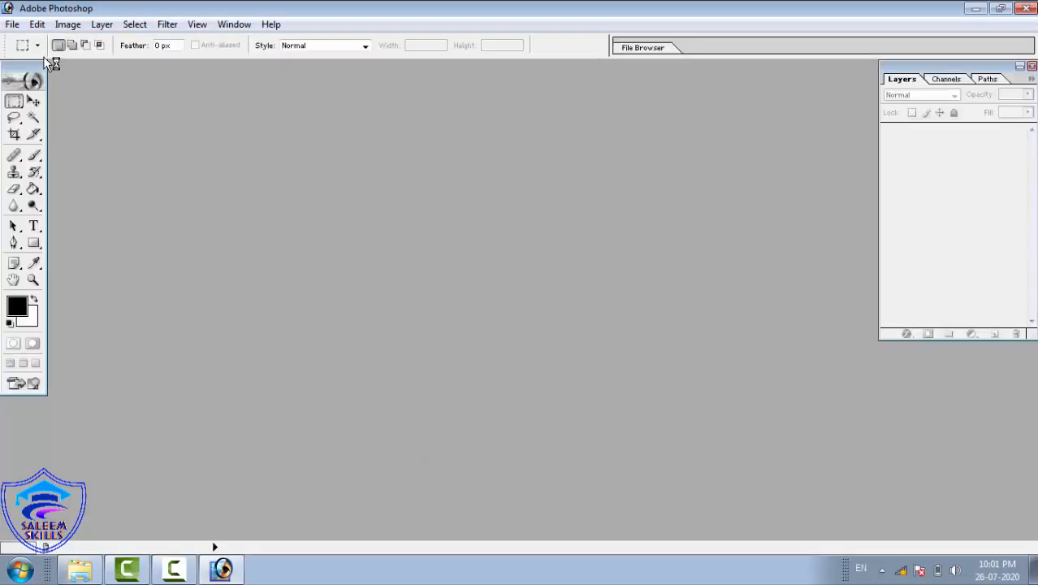
click(13, 24)
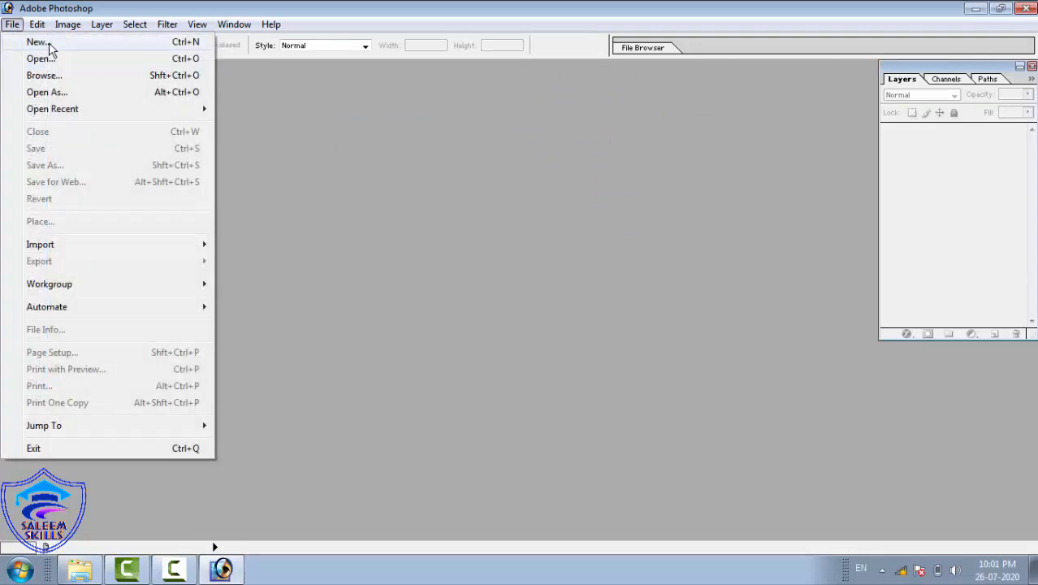
click(144, 42)
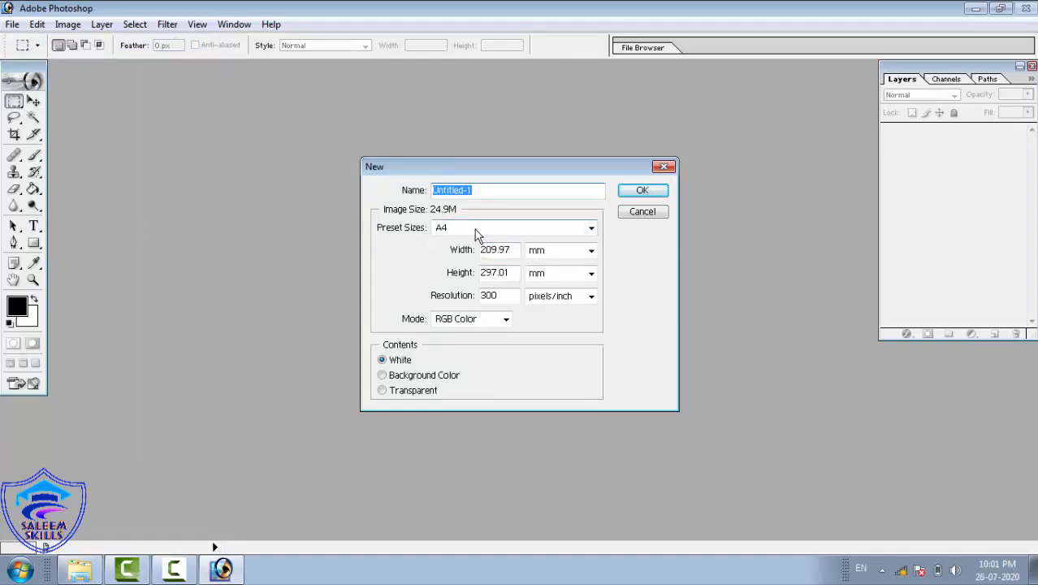
click(644, 191)
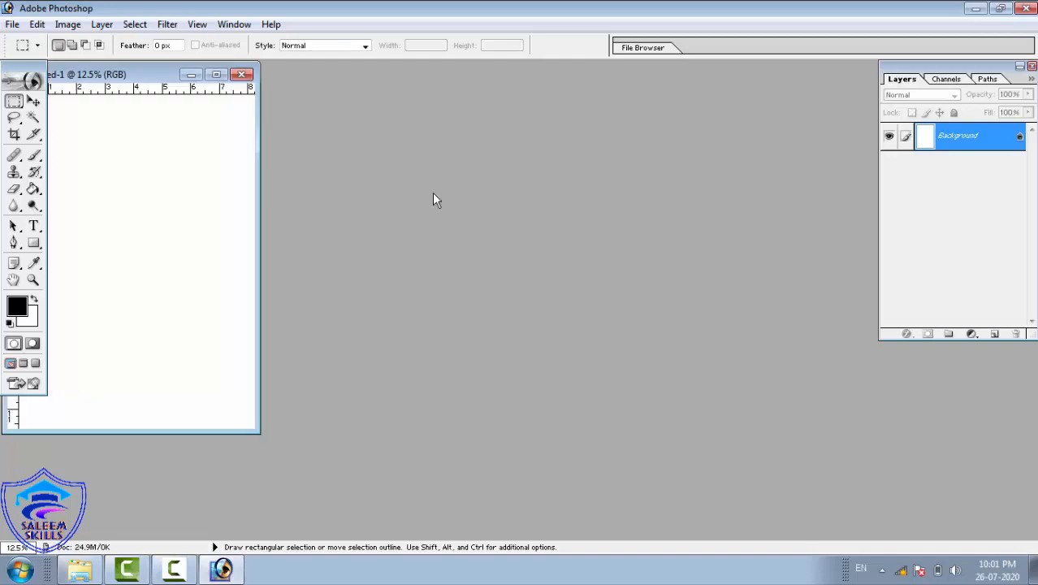
- Maximize the blank document's window and fit the whole page on screen
click(216, 74)
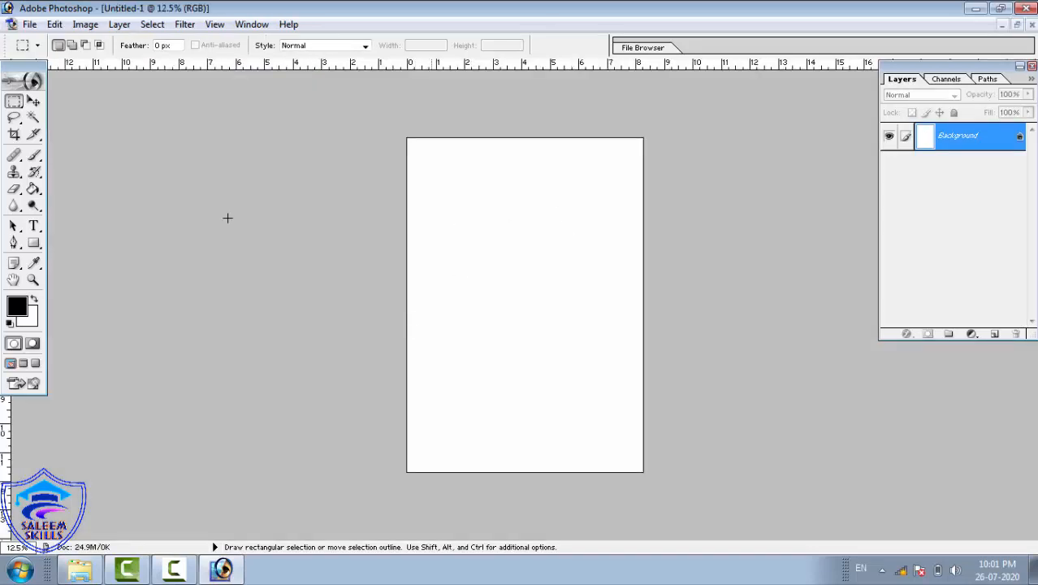
click(33, 280)
right_click(537, 235)
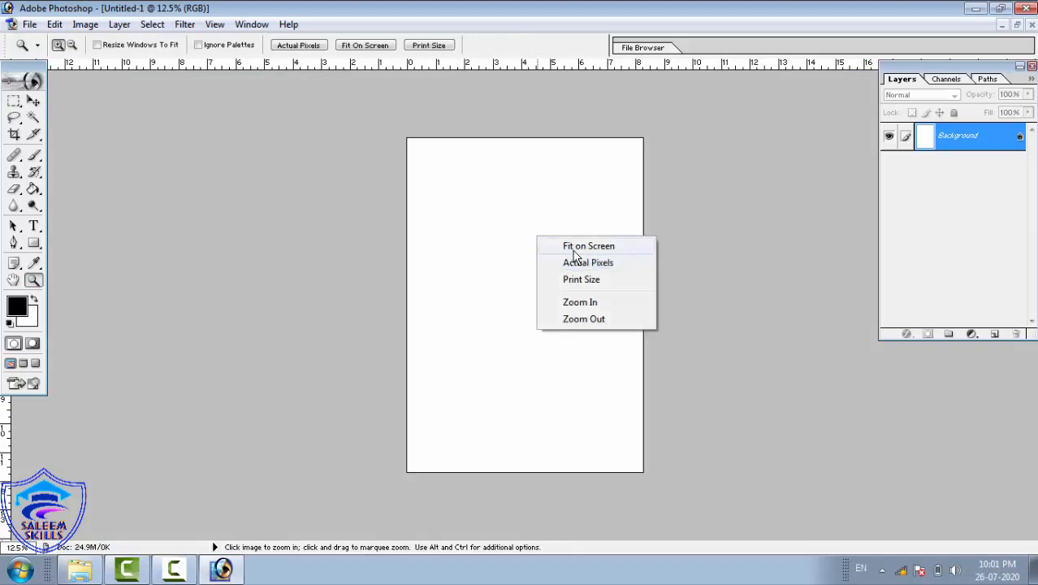
click(573, 251)
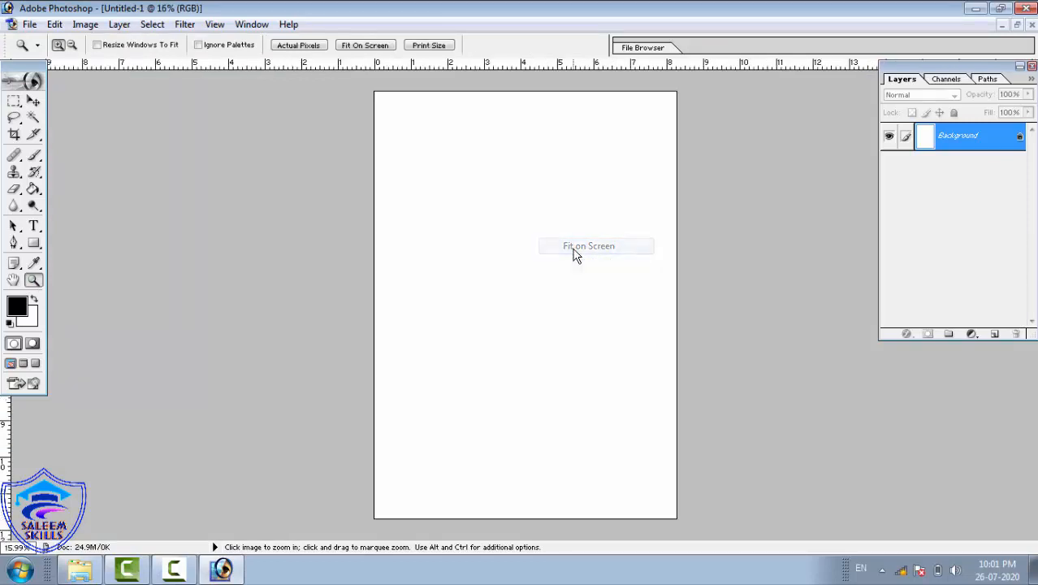
- Examine the color modes and bit depths available for the blank document
click(85, 24)
click(85, 25)
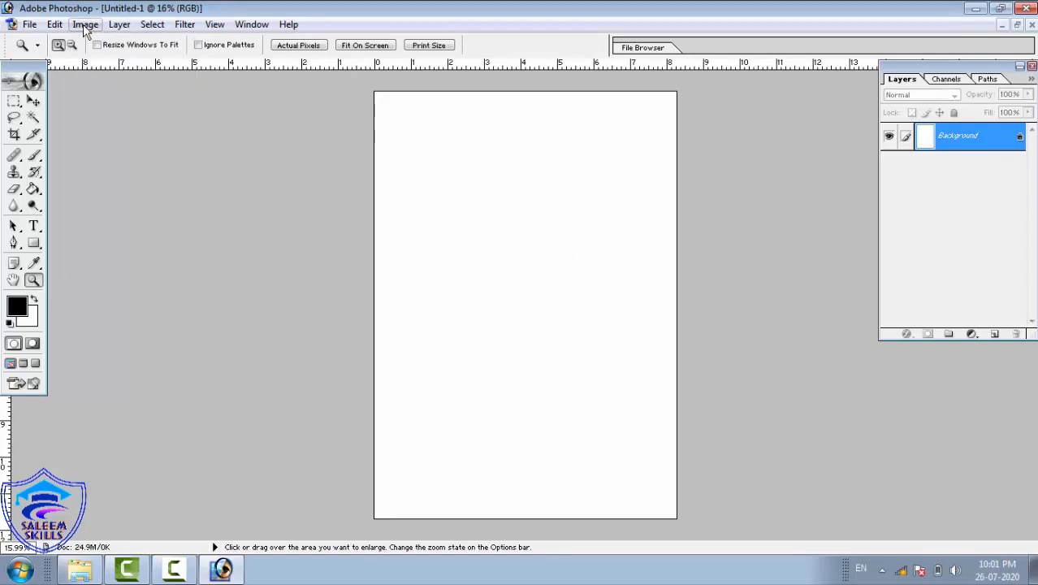
click(85, 25)
mouse_move(89, 45)
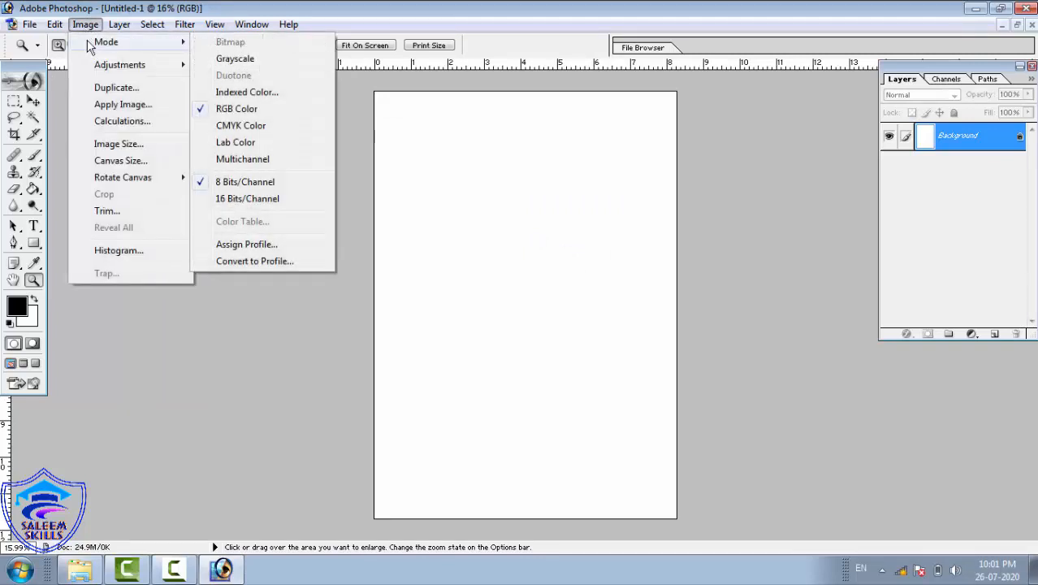
drag(280, 286, 271, 161)
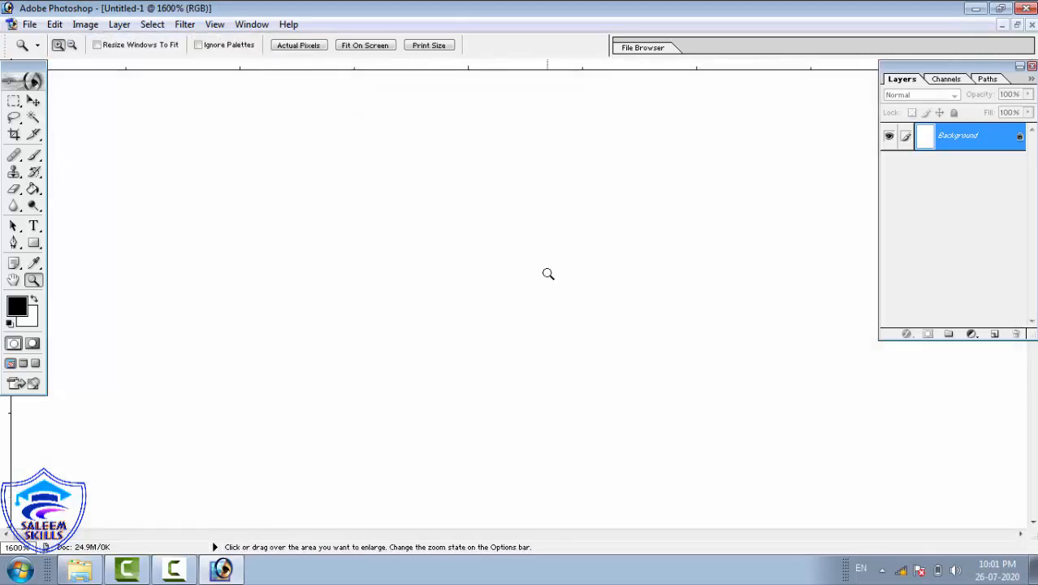
right_click(267, 273)
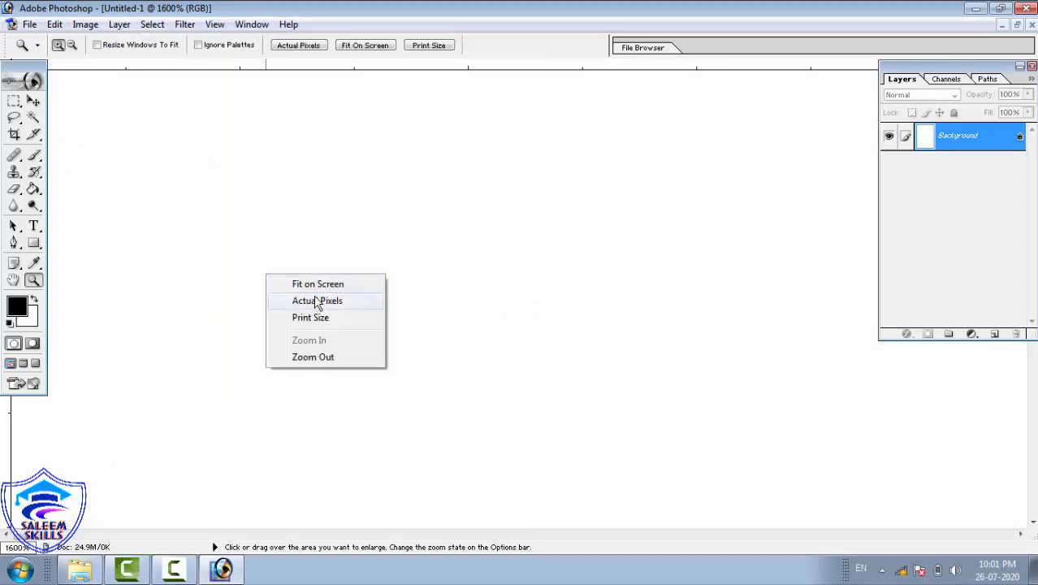
click(312, 284)
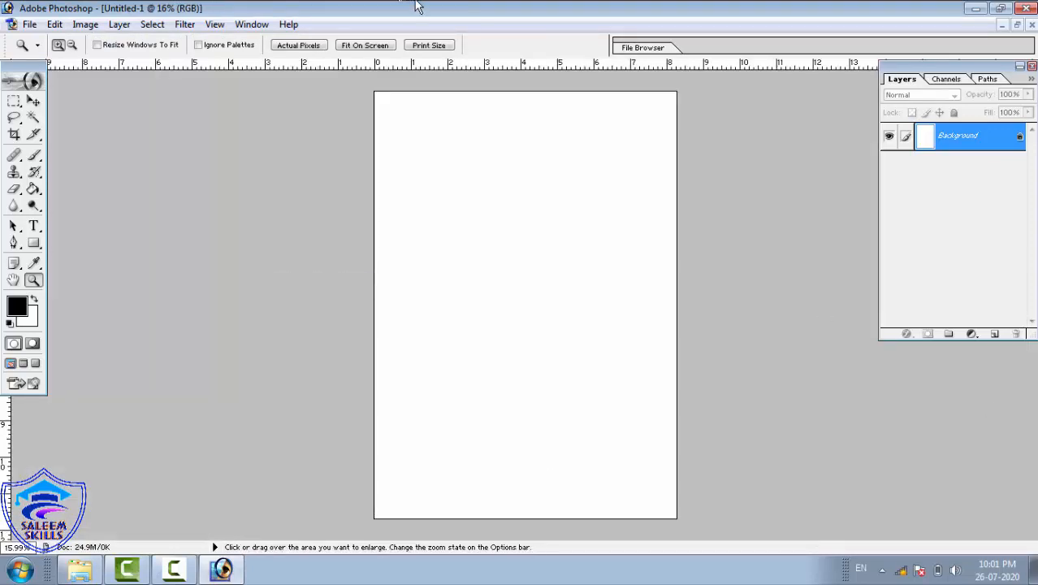
click(86, 25)
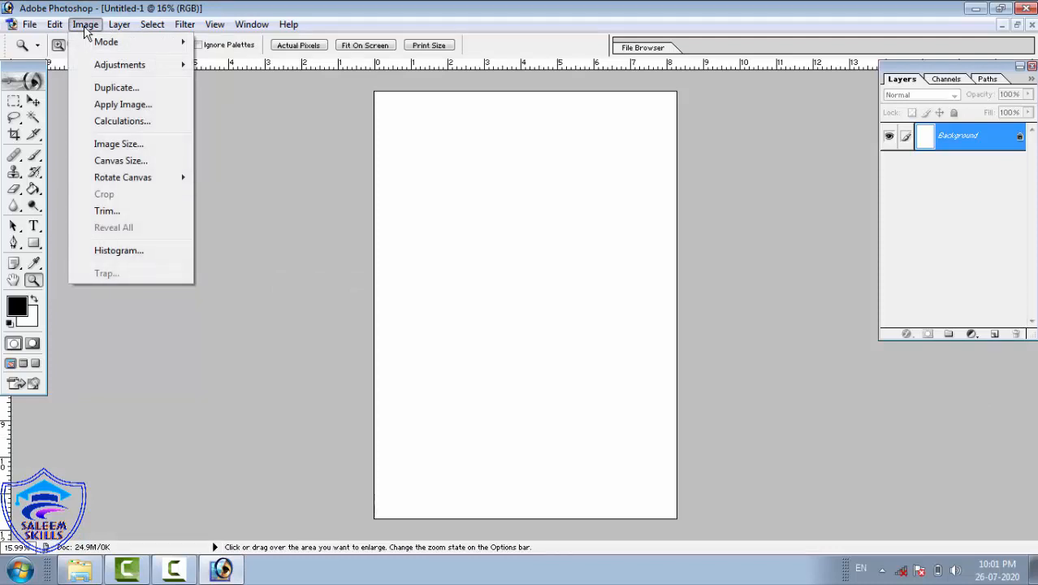
mouse_move(127, 49)
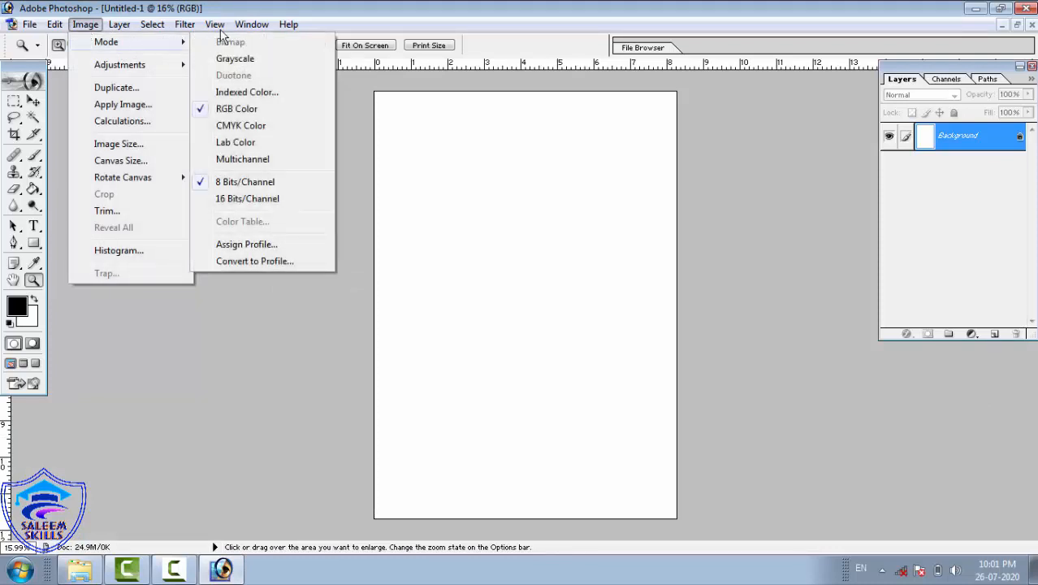
mouse_move(94, 41)
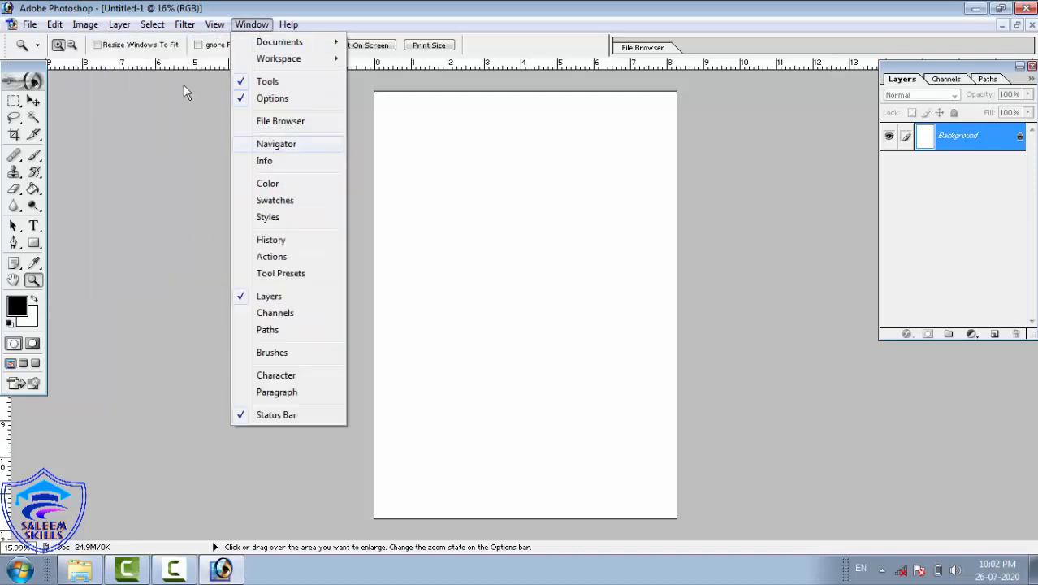
click(79, 25)
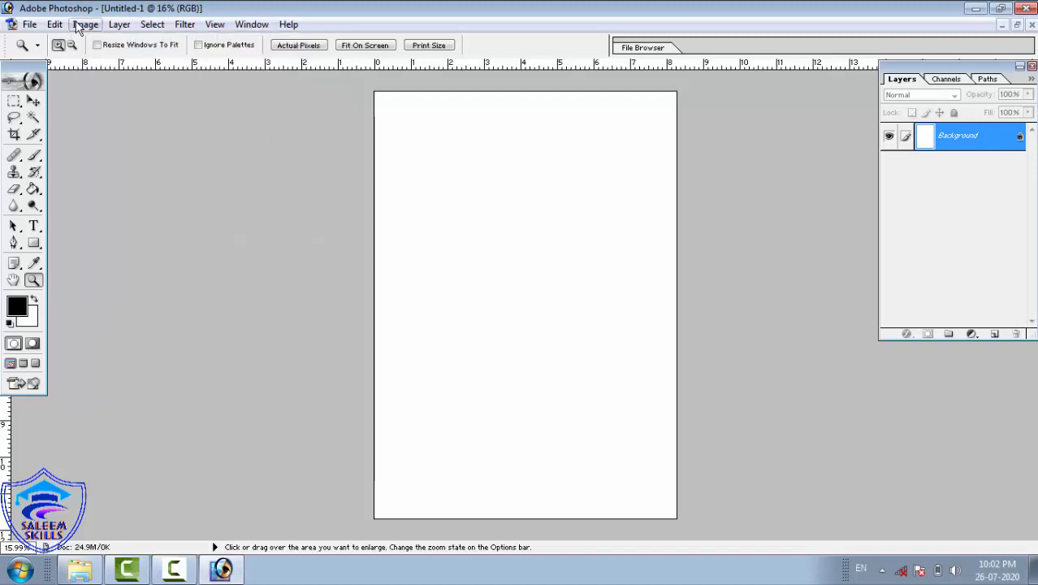
click(81, 25)
mouse_move(109, 49)
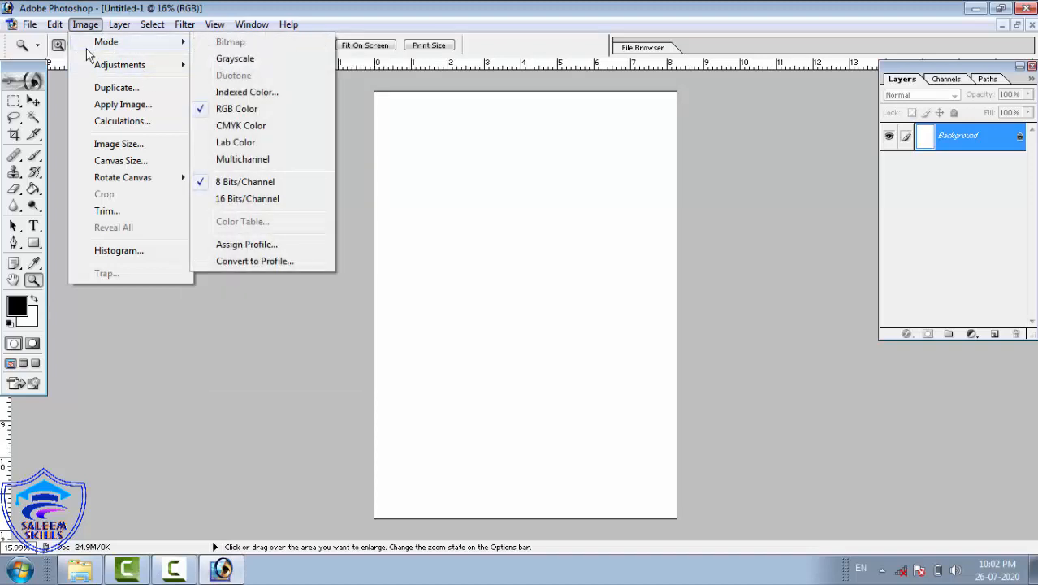
- Start opening an existing image file and browse to the computer's list of drives
mouse_move(30, 26)
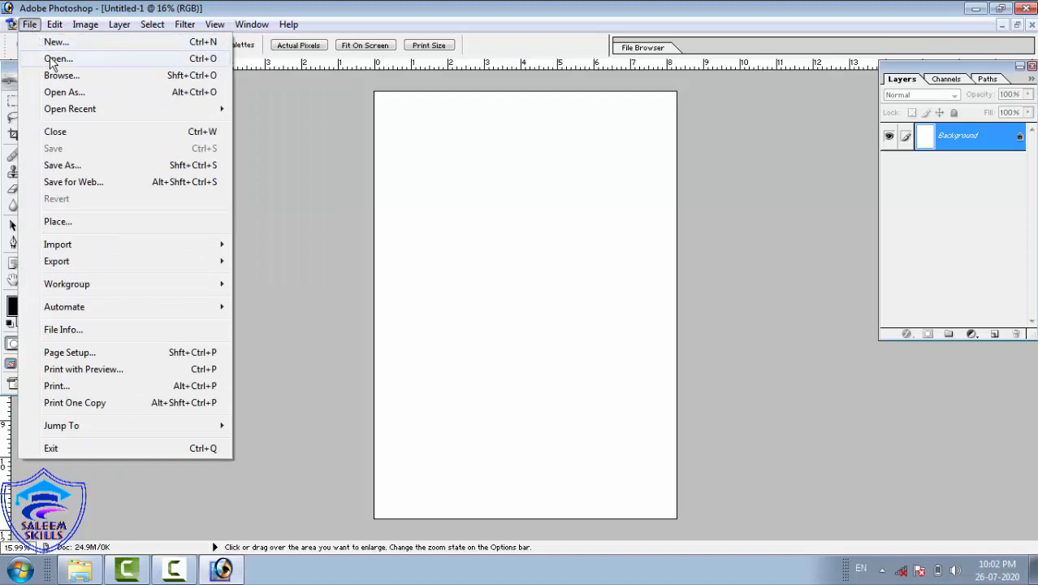
click(57, 58)
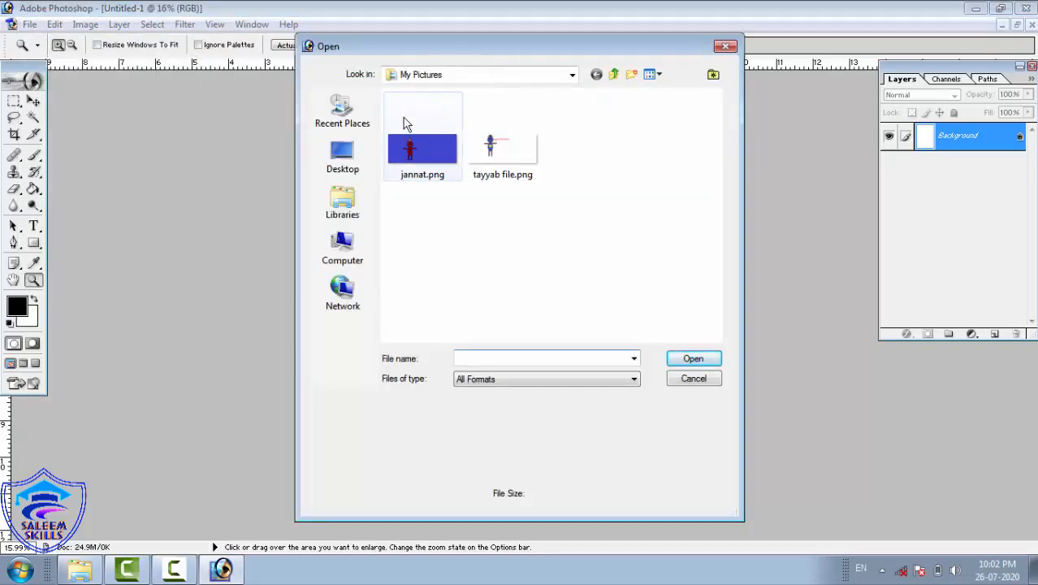
click(344, 162)
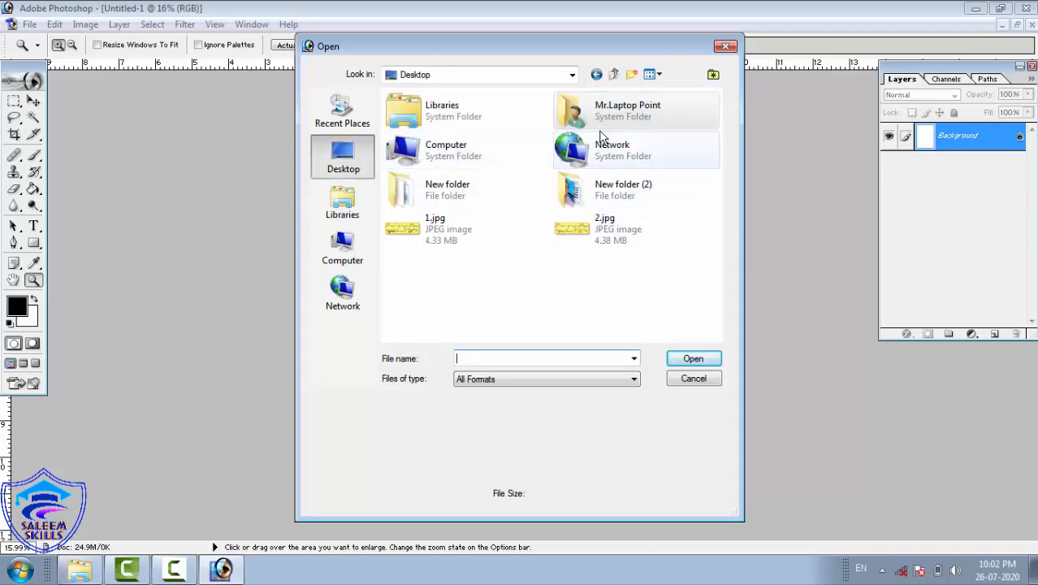
double_click(424, 160)
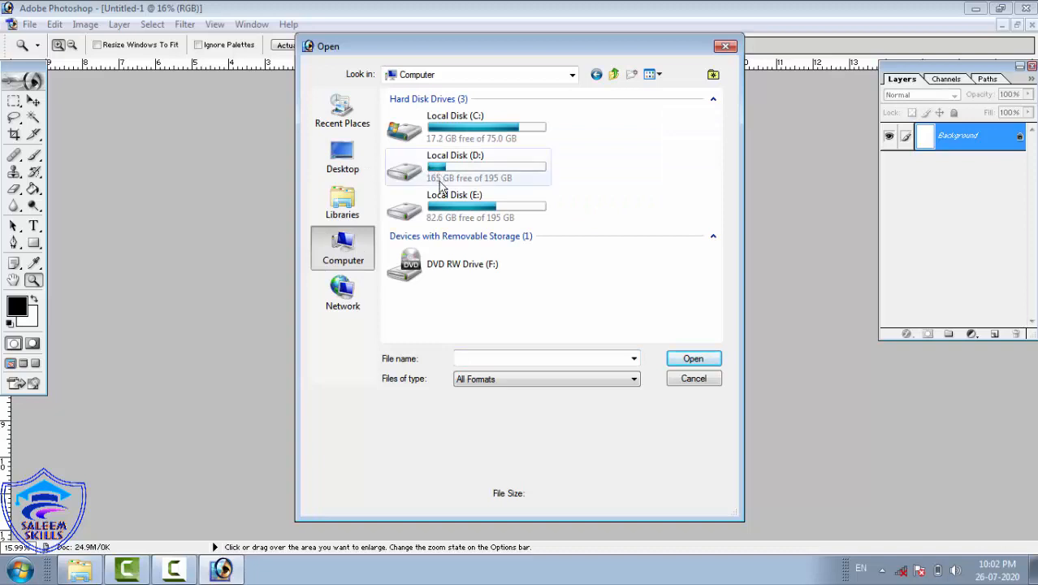
double_click(442, 205)
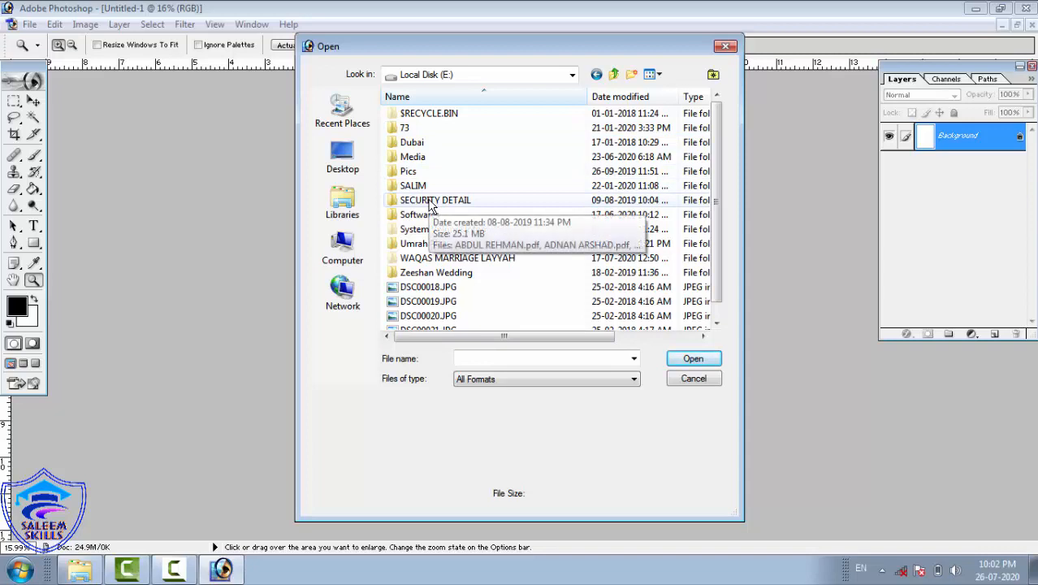
click(437, 134)
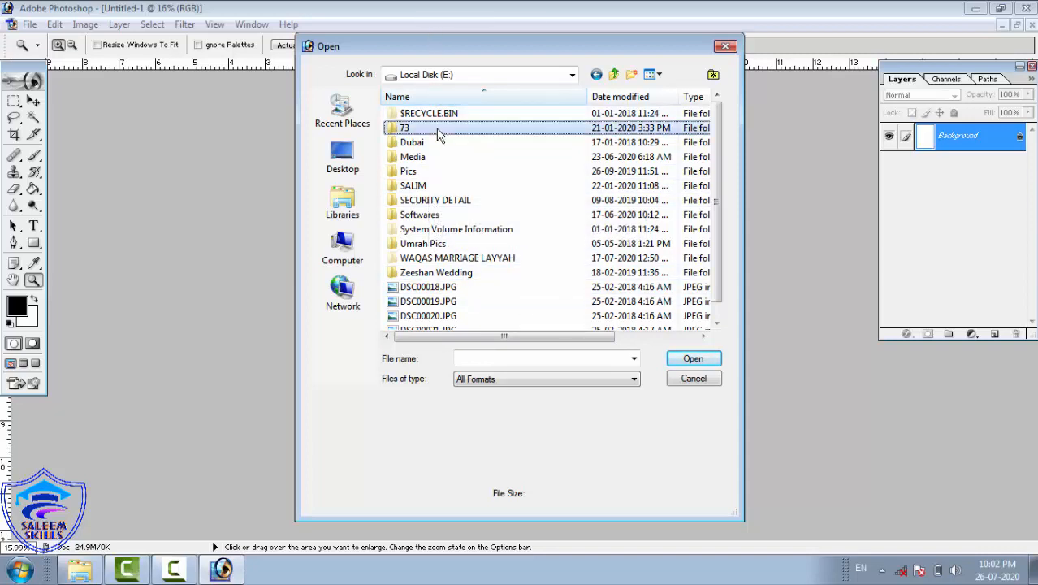
key(BackSpace)
- Open 2-secret.jpg from New folder (3) on Local Disk (D:), discarding its embedded color profile
double_click(471, 181)
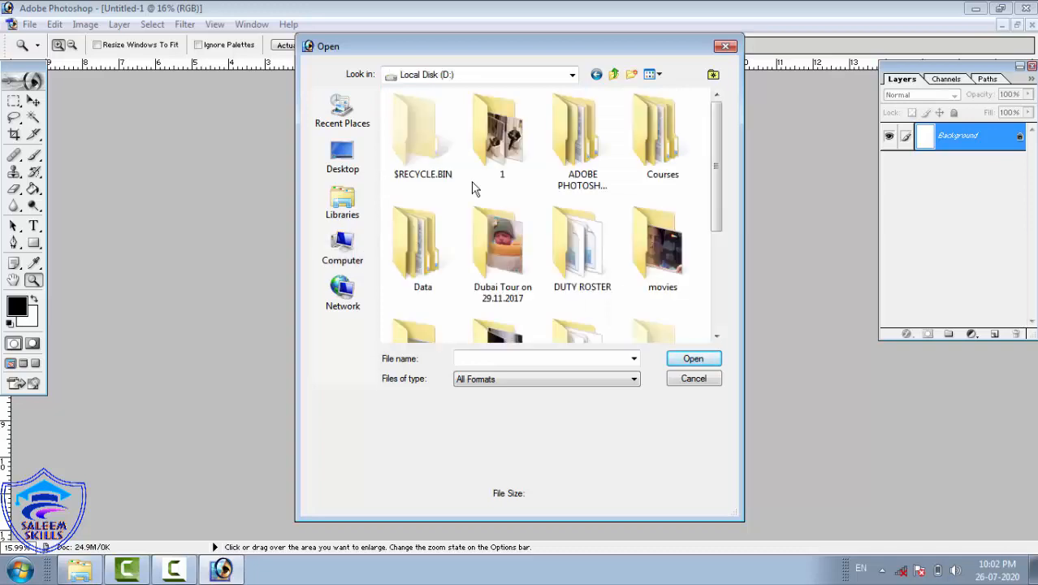
click(514, 144)
scroll(514, 145, down, 3)
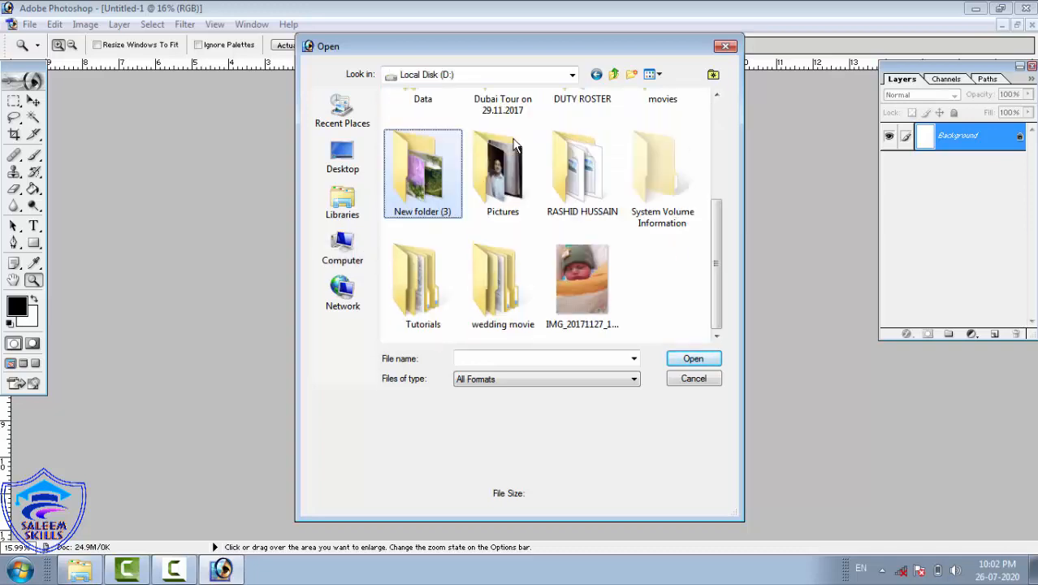
double_click(423, 170)
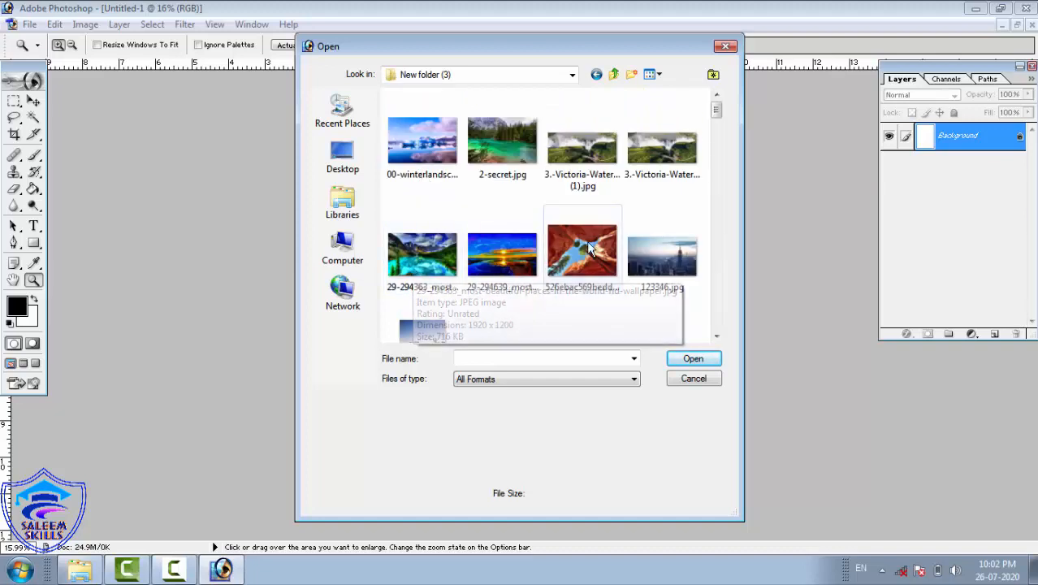
double_click(500, 143)
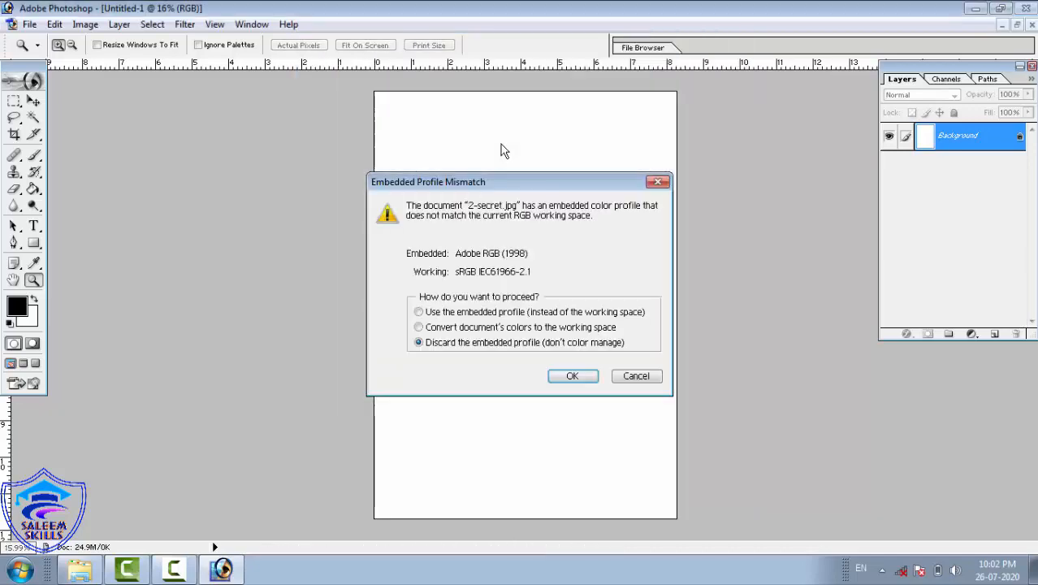
click(583, 380)
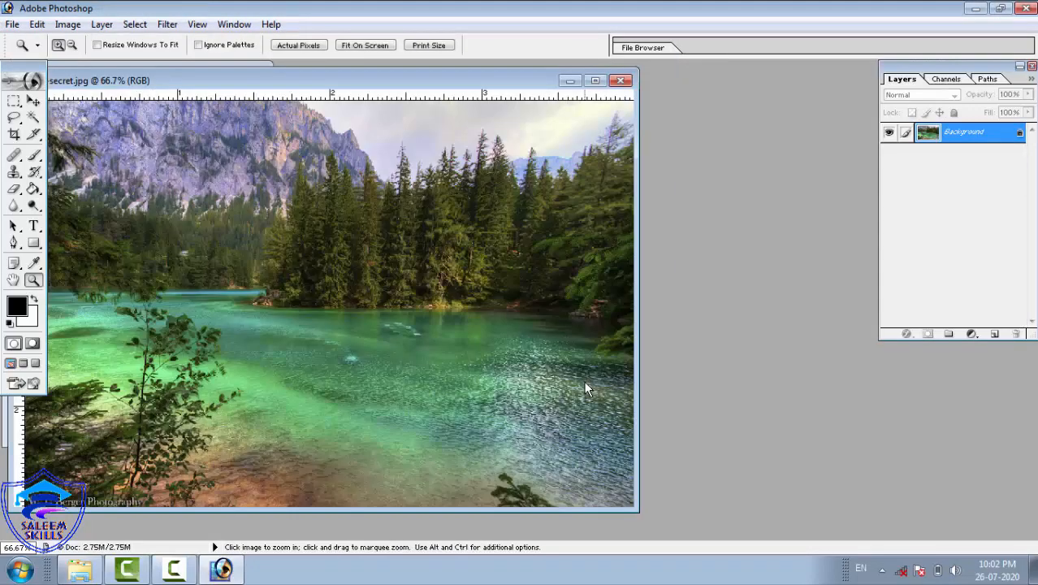
- Maximize the lake photo's window and fit the whole image on screen
click(597, 80)
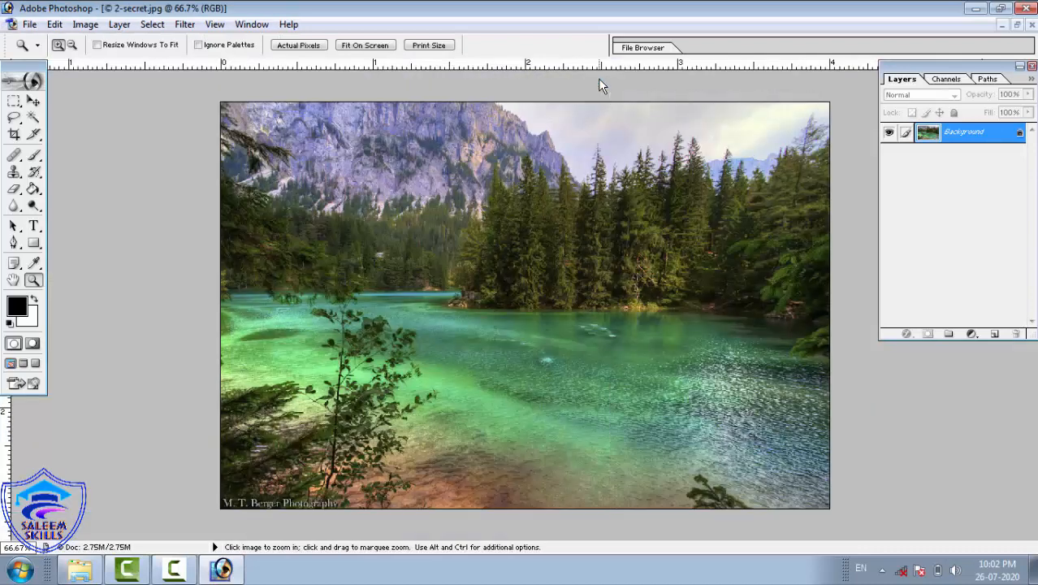
right_click(491, 201)
click(541, 211)
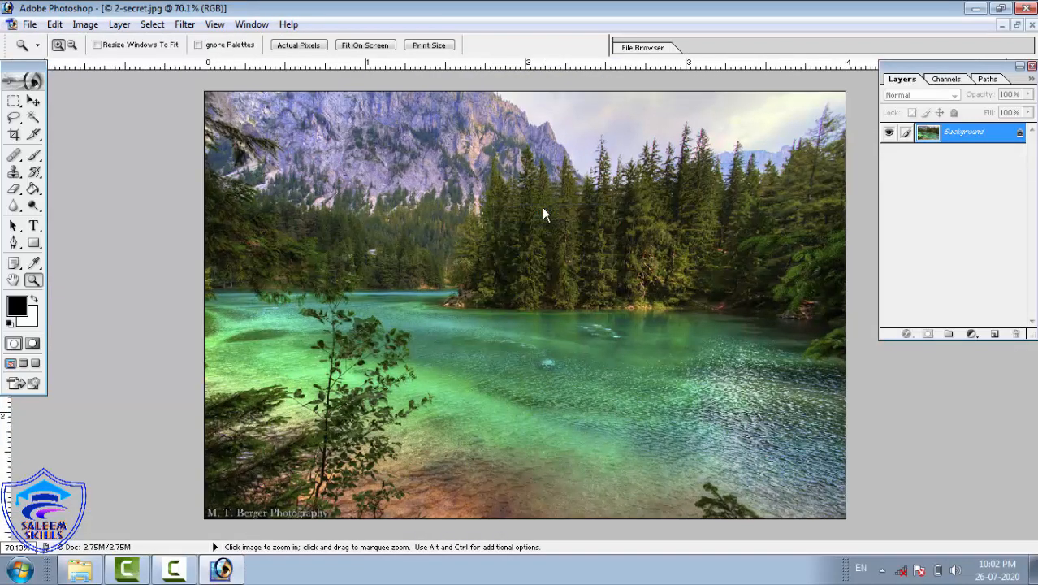
- Convert the lake photo to Grayscale mode
click(84, 26)
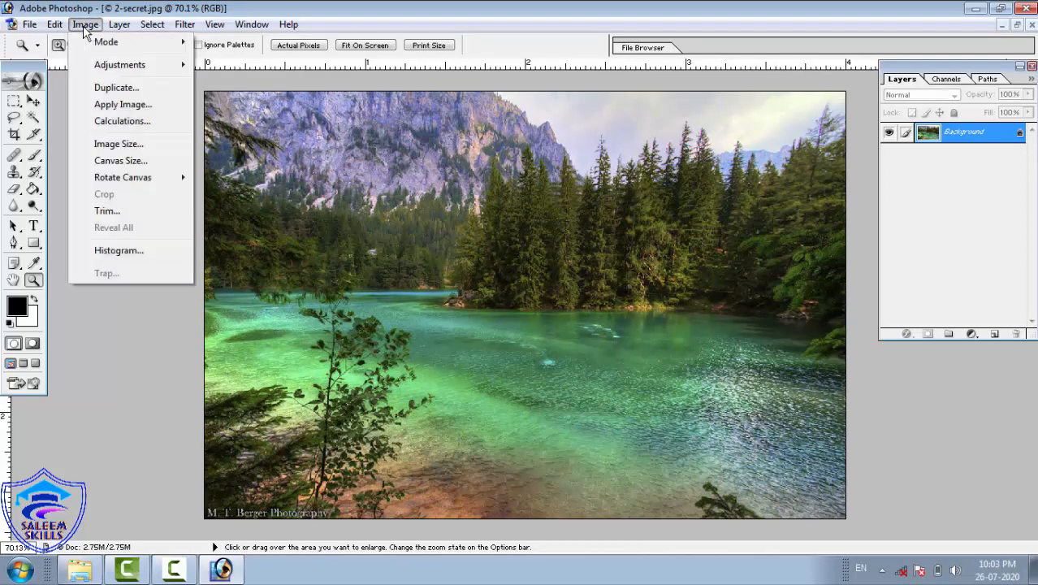
mouse_move(107, 43)
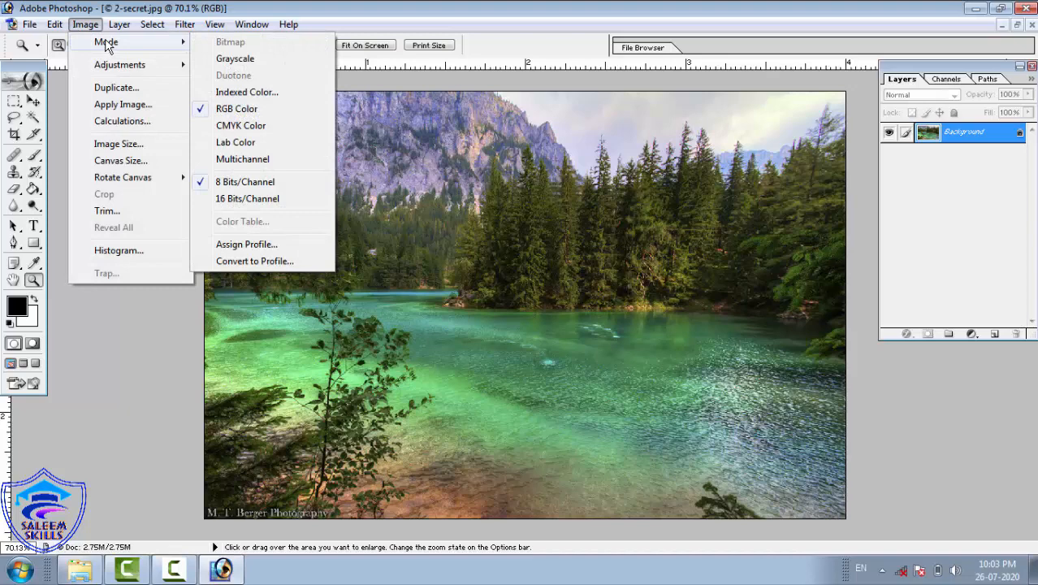
click(275, 58)
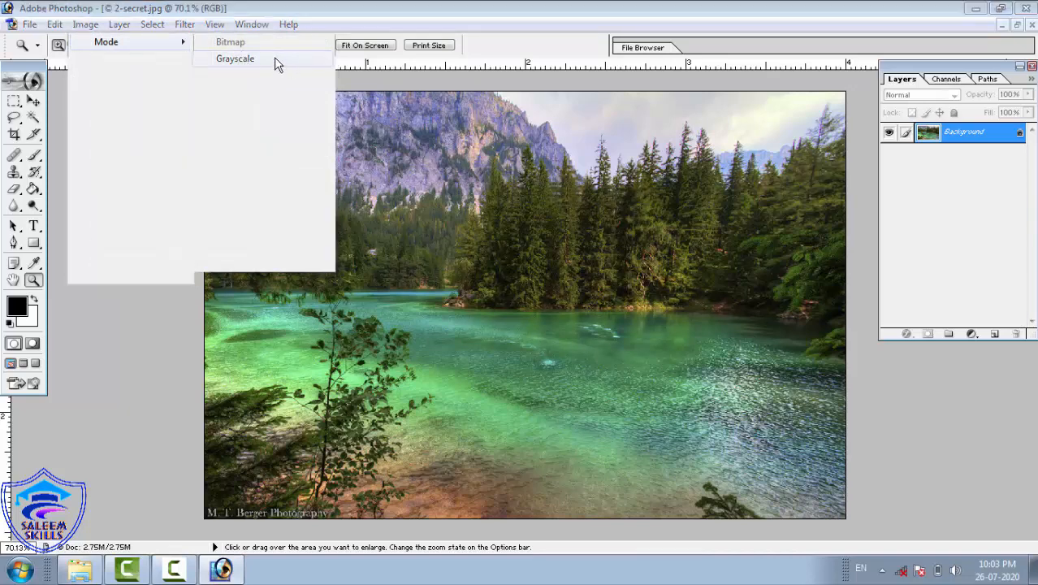
click(492, 218)
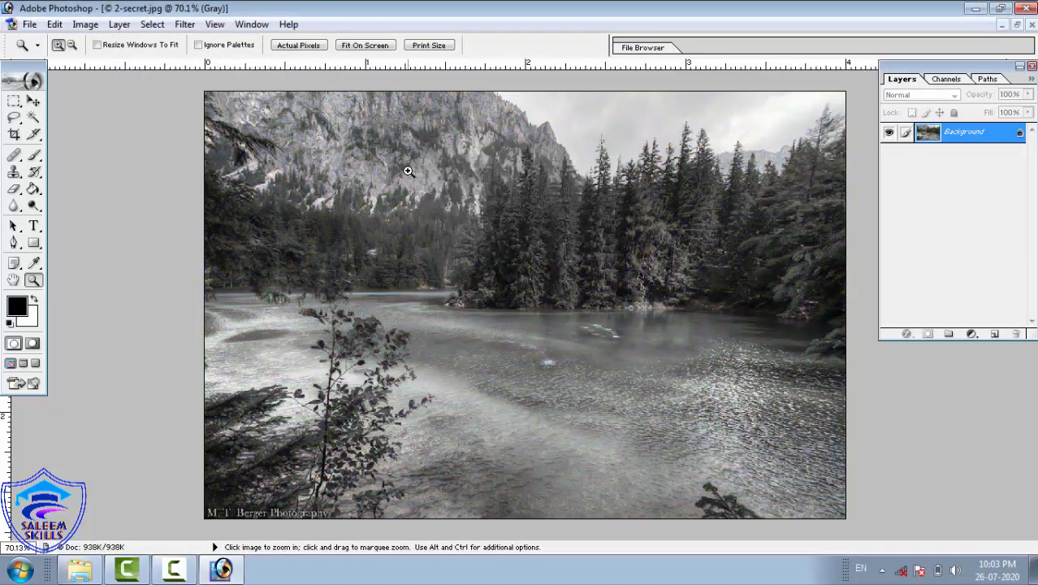
- Undo the Grayscale conversion to bring back the lake photo's RGB color
drag(685, 297, 792, 358)
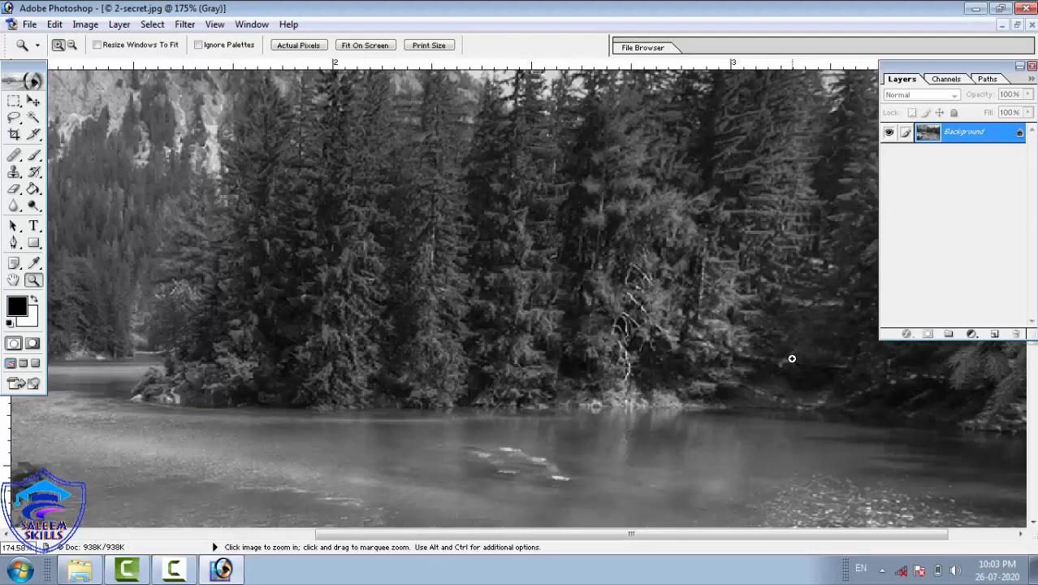
right_click(344, 225)
click(388, 237)
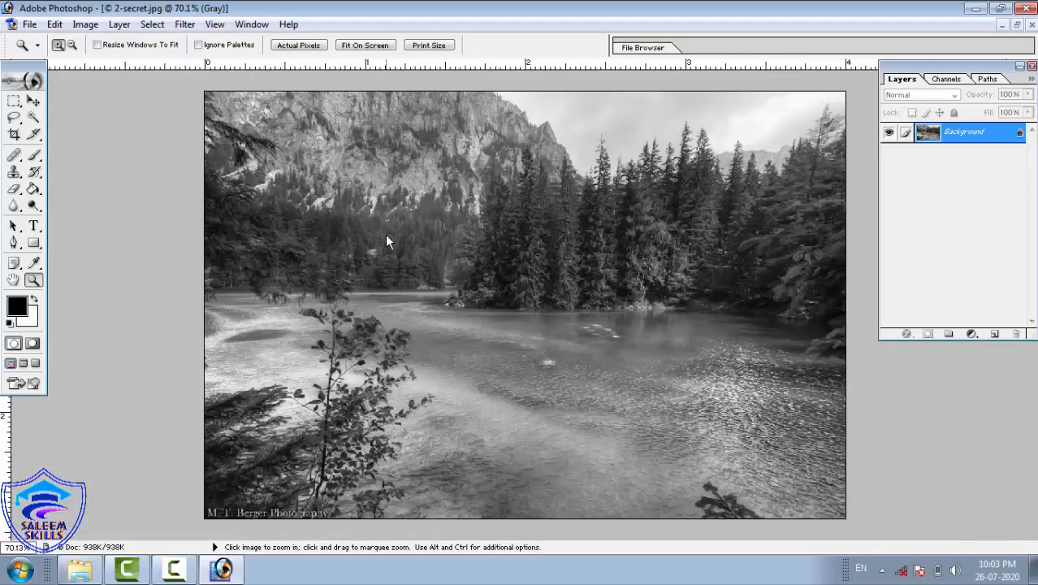
click(86, 27)
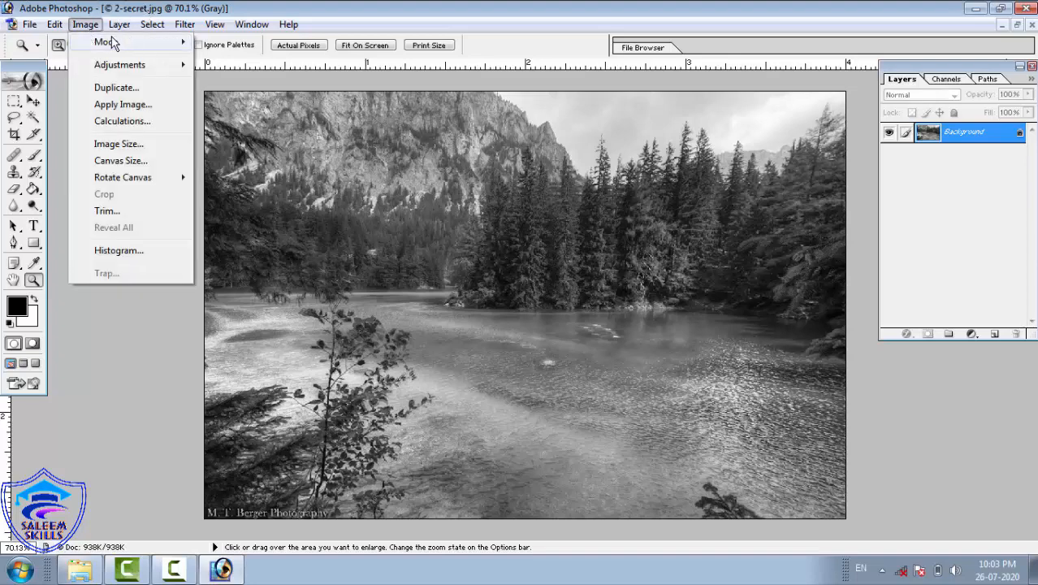
mouse_move(130, 42)
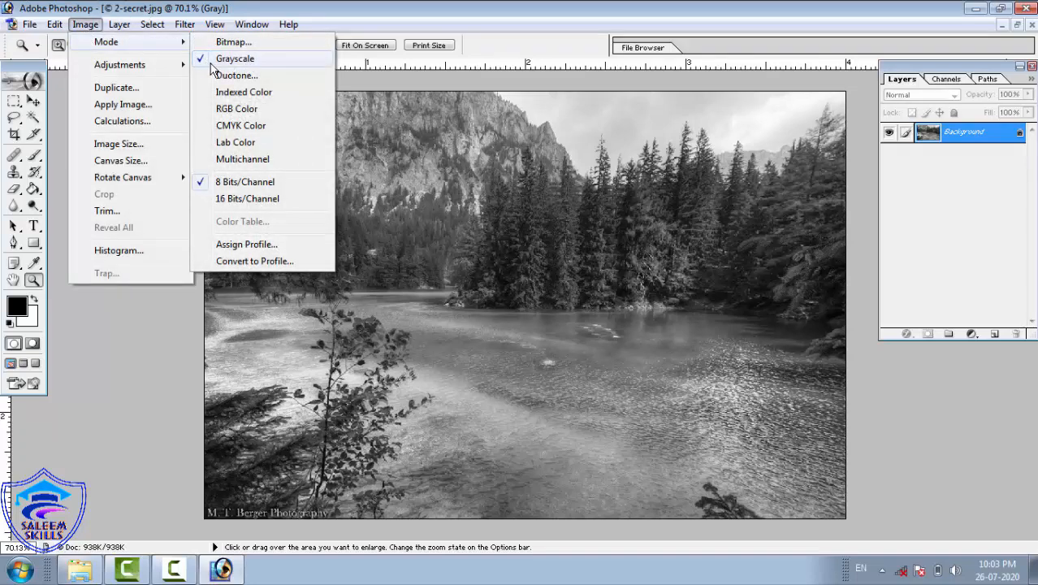
click(503, 148)
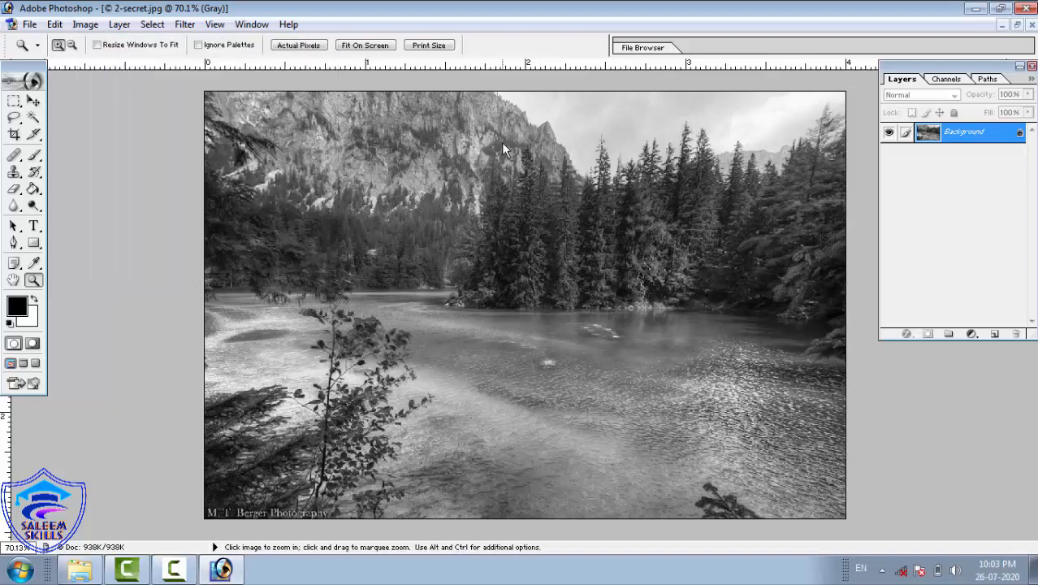
key(ctrl+z)
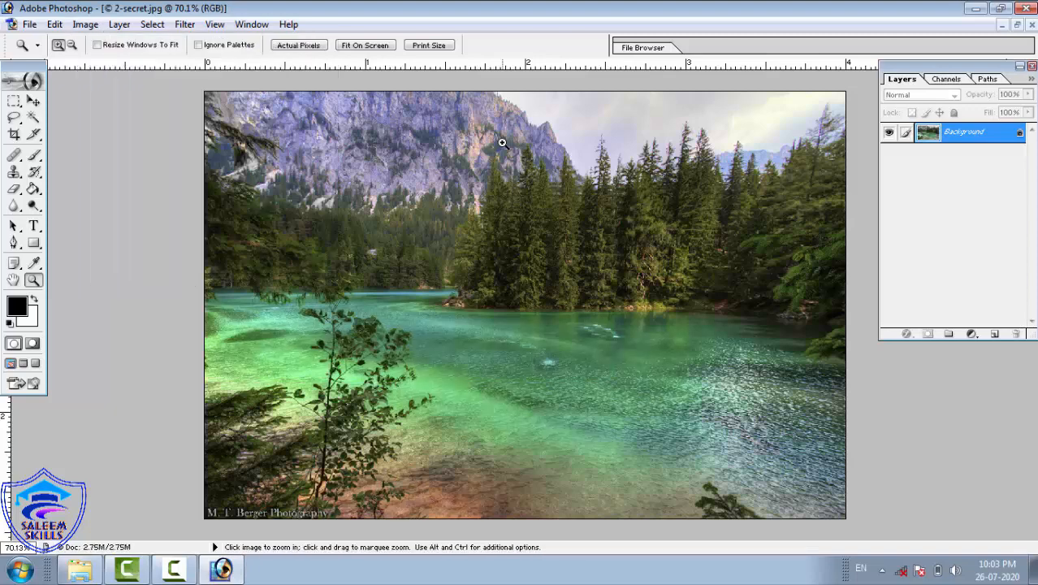
- Try converting the photo to Indexed Color with the Local (Selective) palette, 256 colors and 75% Diffusion dither, and undo the conversion
click(90, 25)
mouse_move(128, 49)
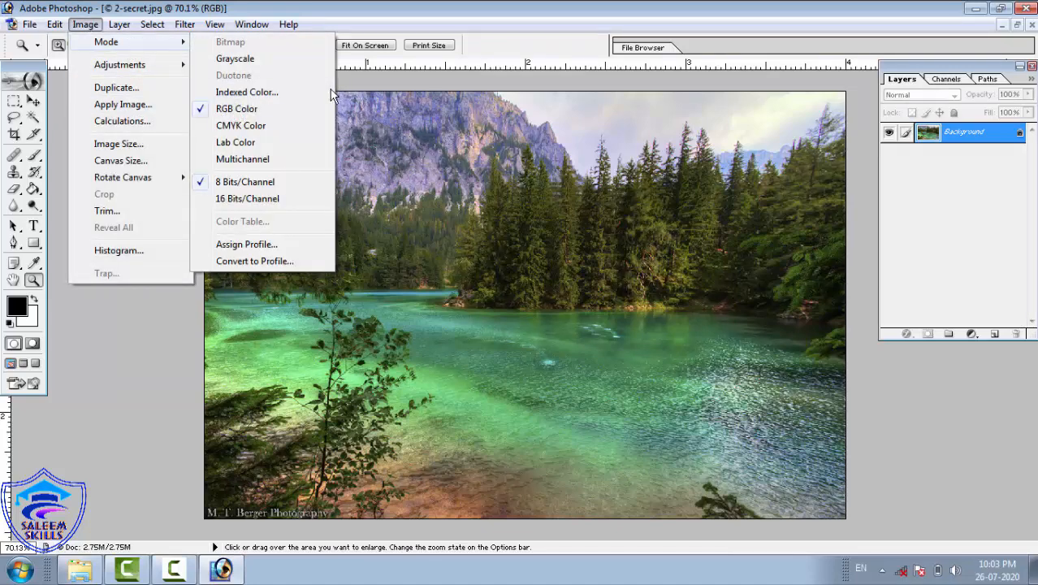
click(275, 92)
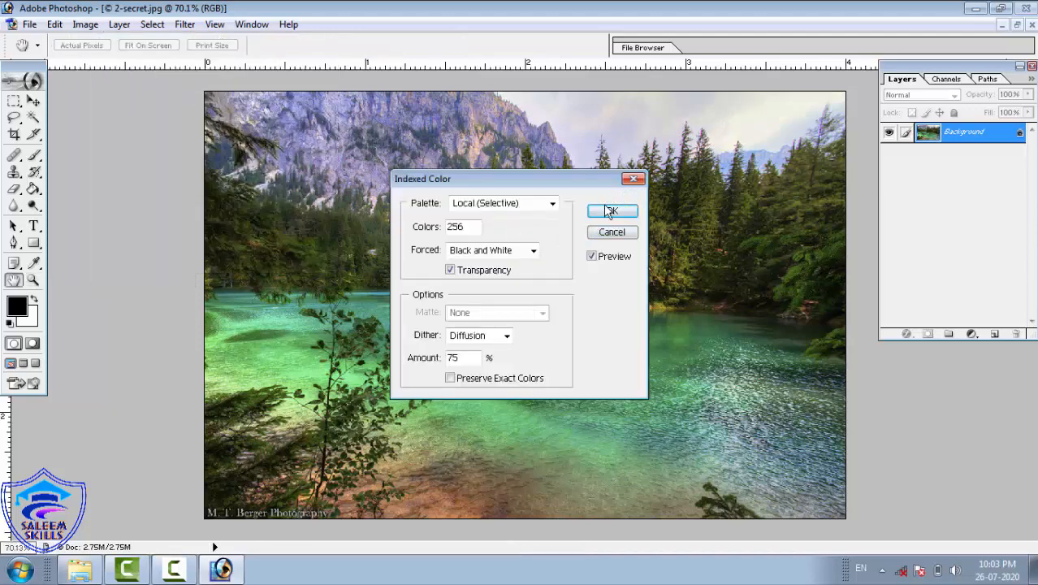
click(609, 211)
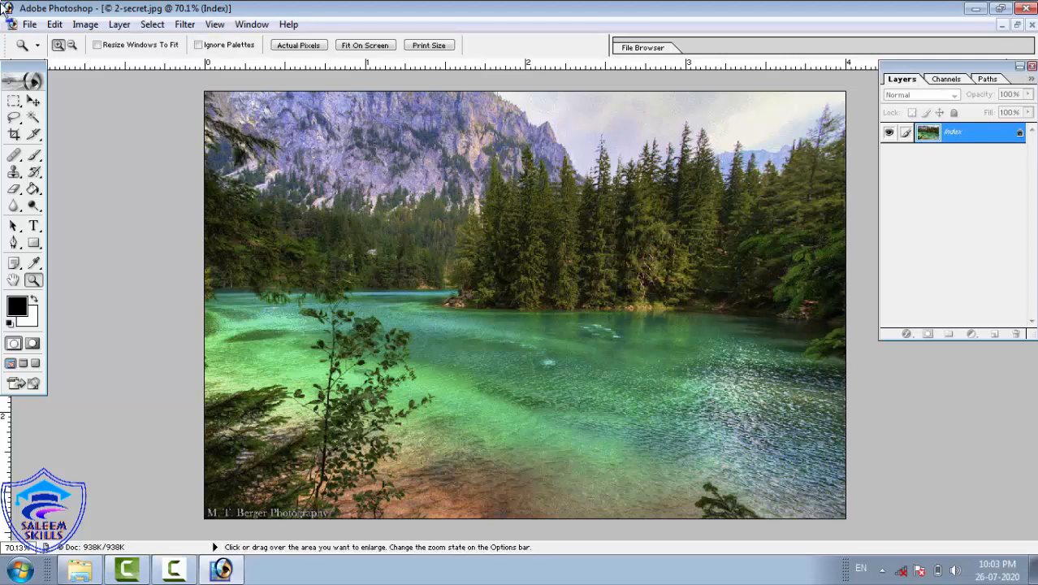
key(ctrl+z)
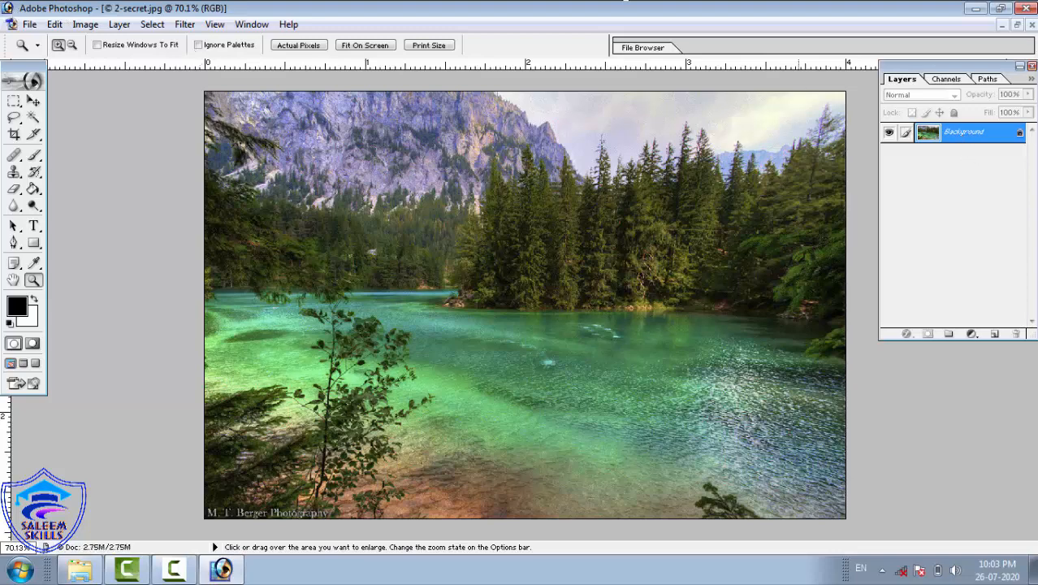
- Brighten the photo's midtones with a Levels adjustment on the RGB channel, setting the middle input level to 1.11
click(87, 25)
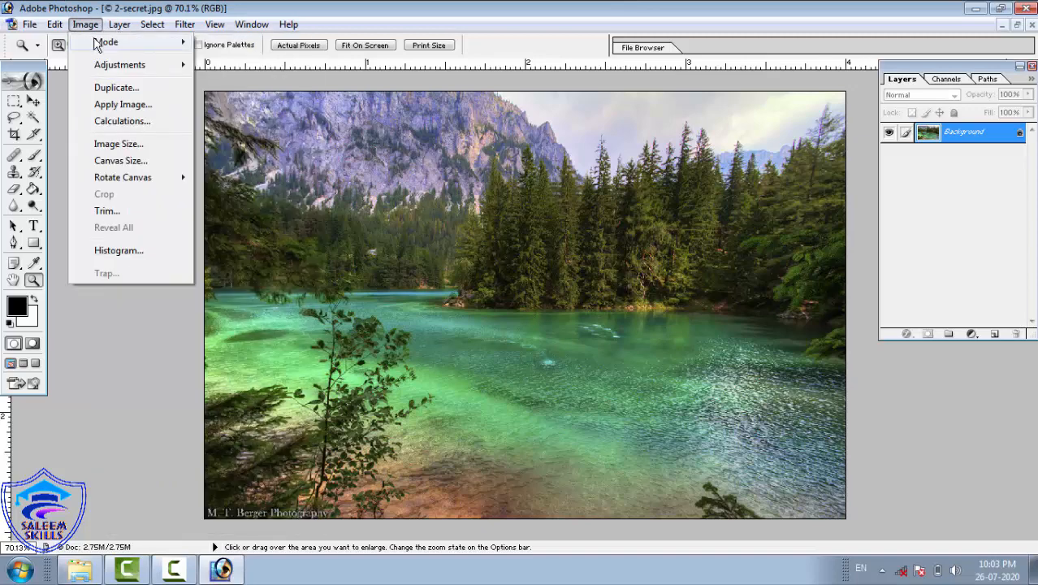
mouse_move(105, 43)
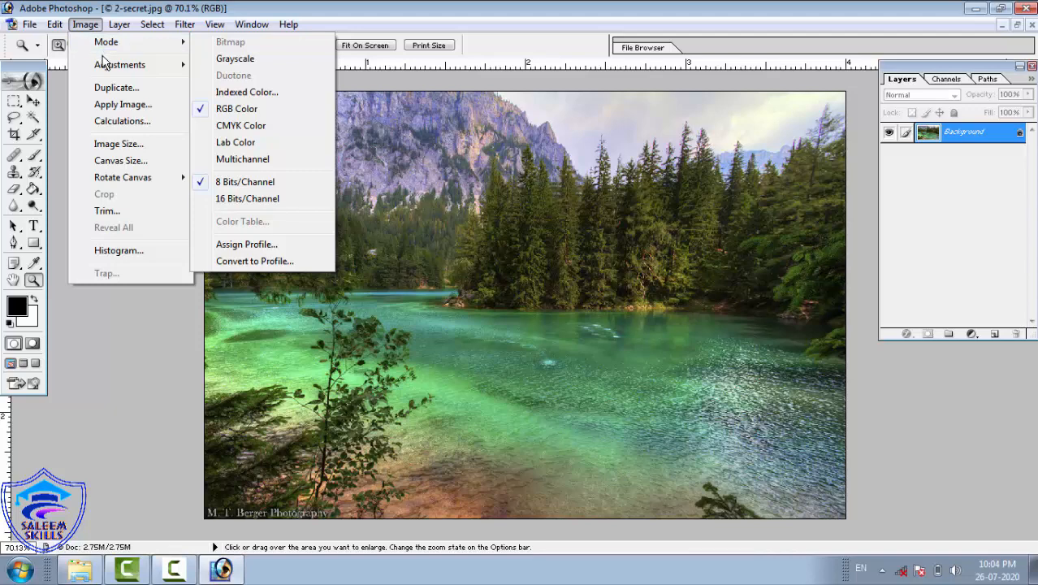
mouse_move(125, 66)
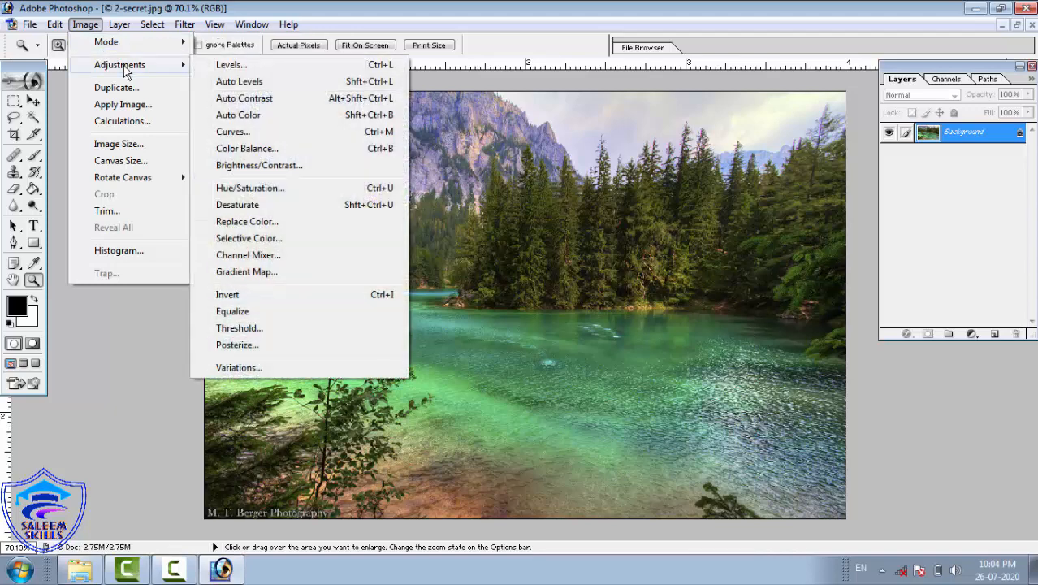
click(254, 66)
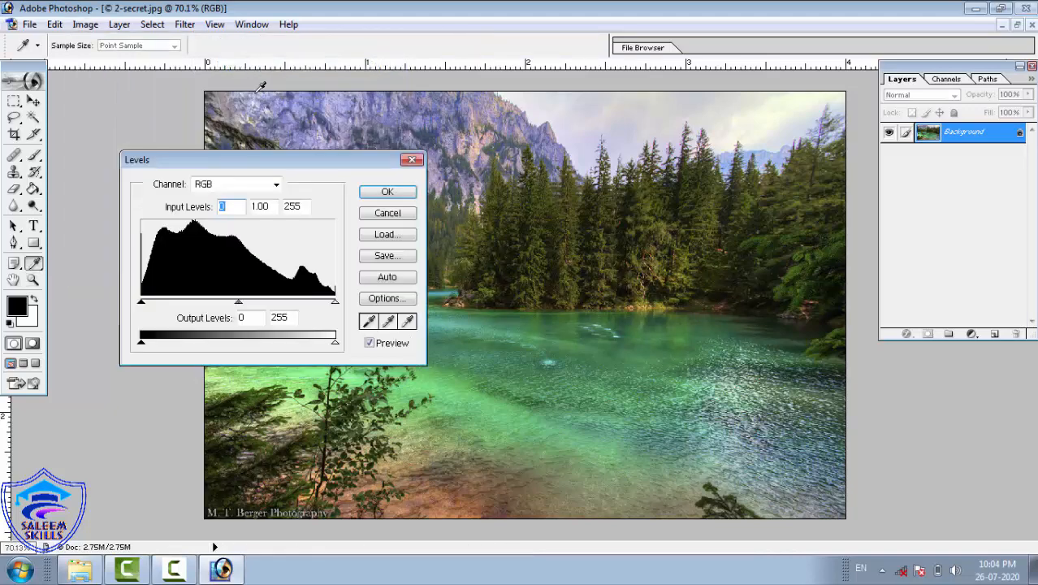
drag(280, 165, 280, 15)
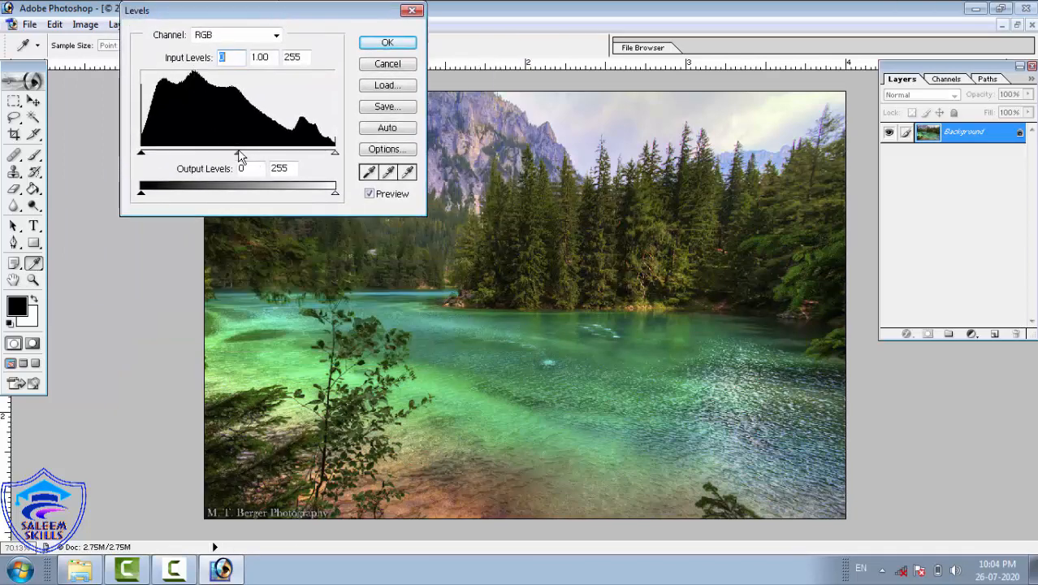
mouse_move(239, 153)
mouse_down()
mouse_move(312, 156)
mouse_move(228, 148)
mouse_up()
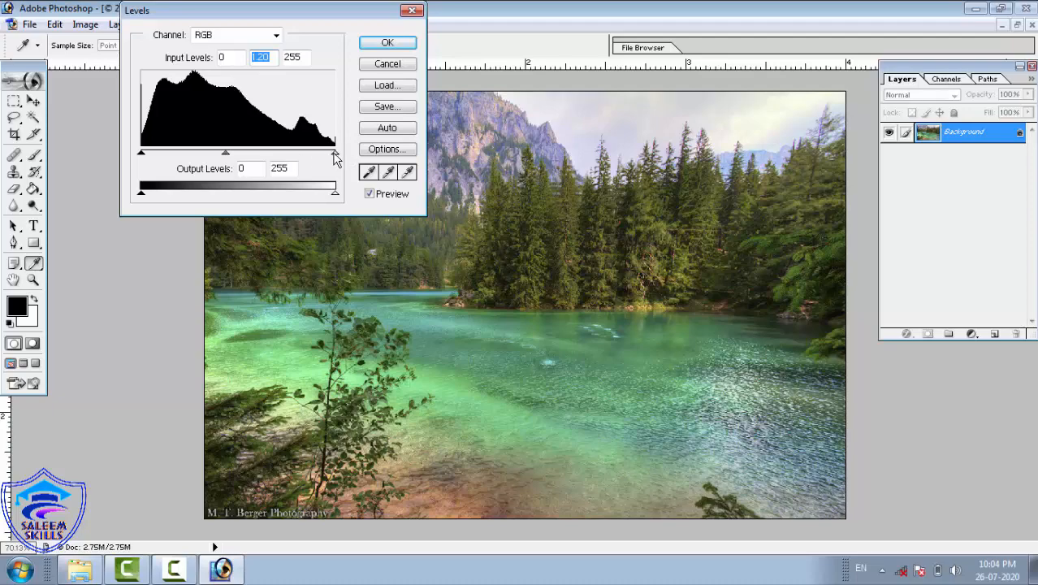
mouse_move(334, 154)
mouse_down()
mouse_move(220, 155)
mouse_move(341, 161)
mouse_up()
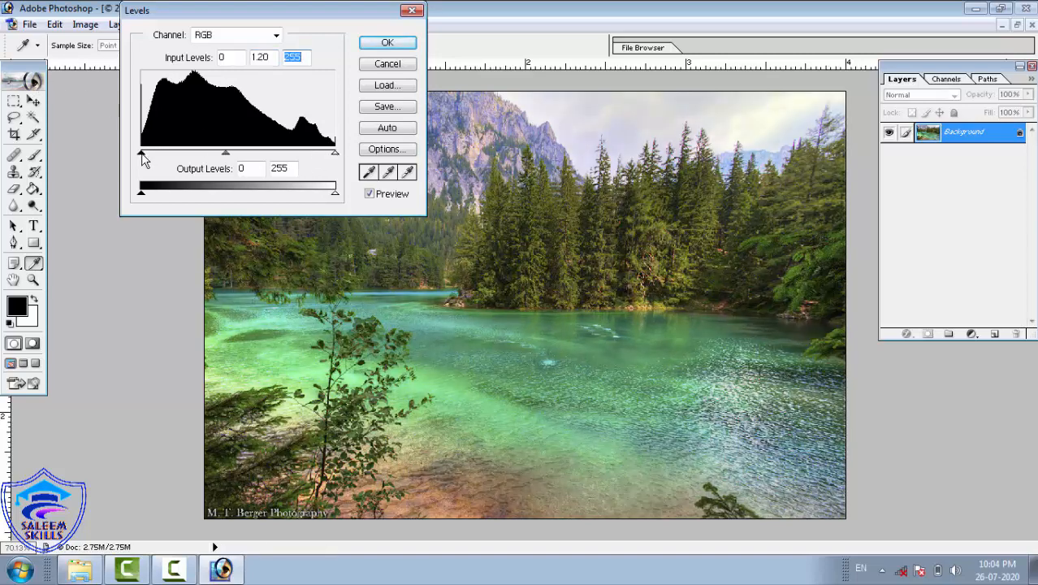
mouse_move(142, 154)
mouse_down()
mouse_move(213, 170)
mouse_move(141, 159)
mouse_up()
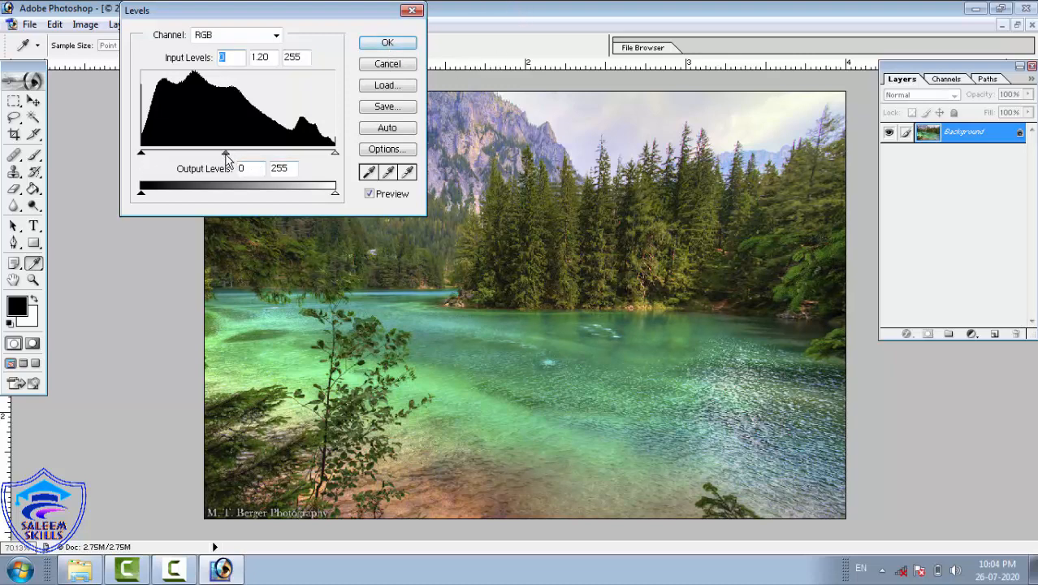
mouse_move(227, 155)
mouse_down()
mouse_move(248, 167)
mouse_move(218, 171)
mouse_move(232, 168)
mouse_up()
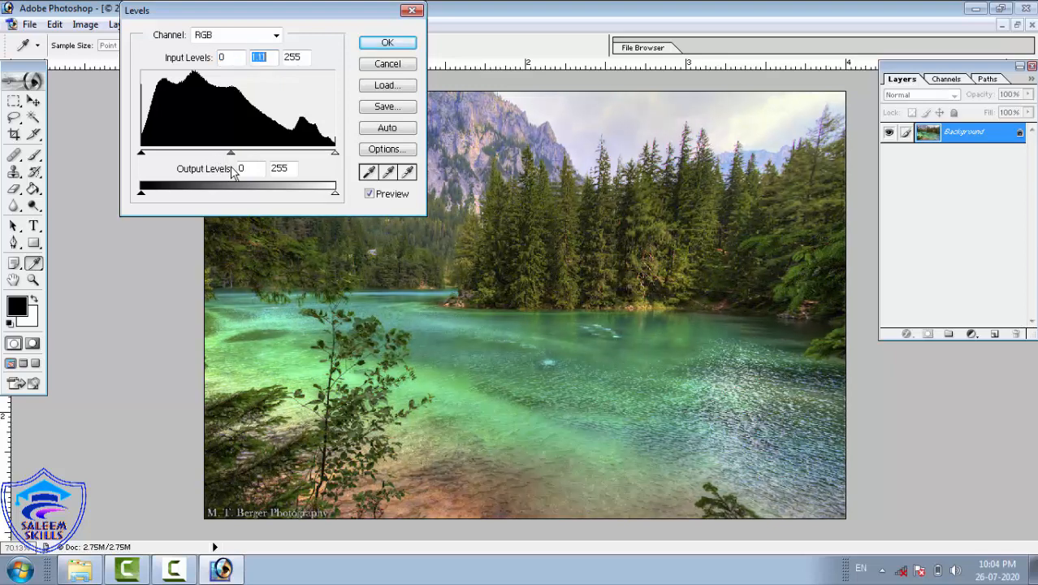
click(385, 45)
key(z)
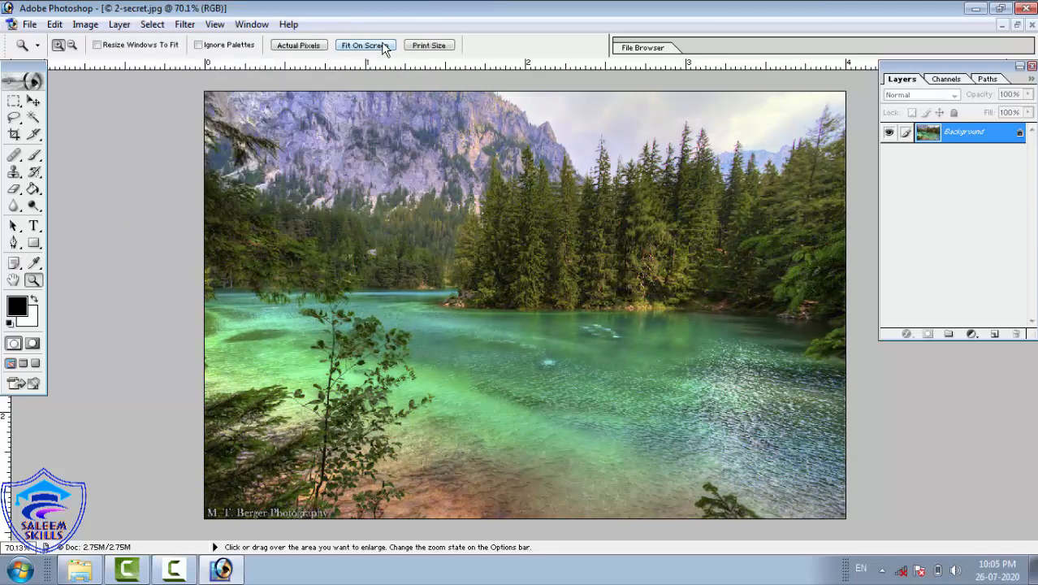
- Apply the Auto Levels and Auto Contrast adjustments to the lake photo
click(85, 26)
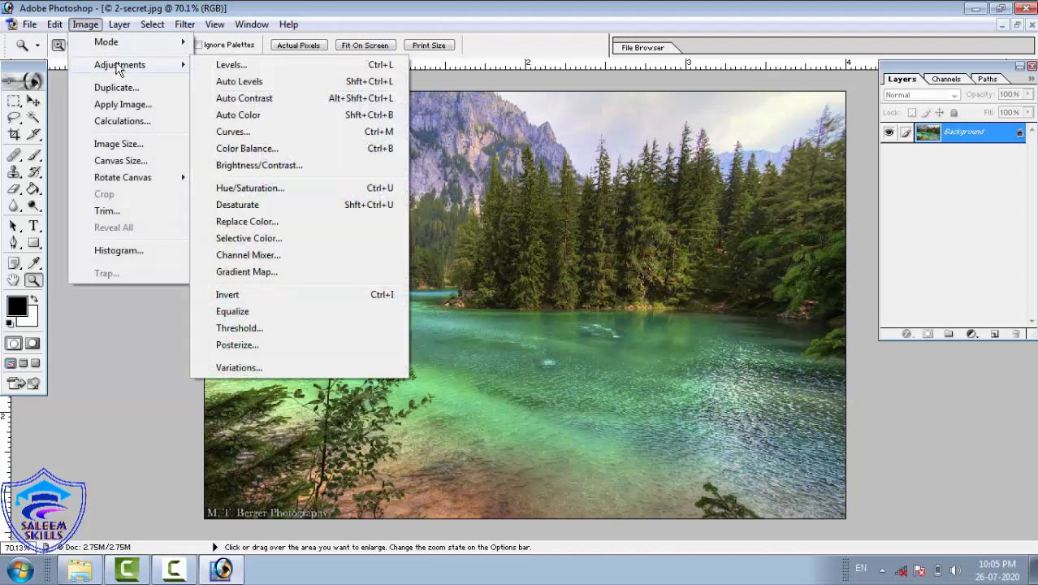
click(273, 88)
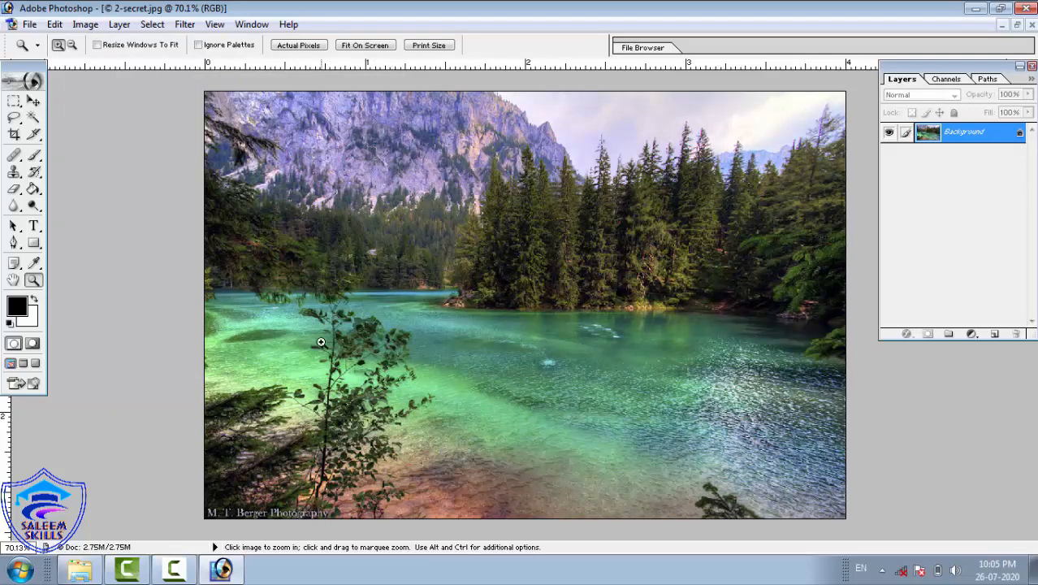
drag(320, 343, 755, 3)
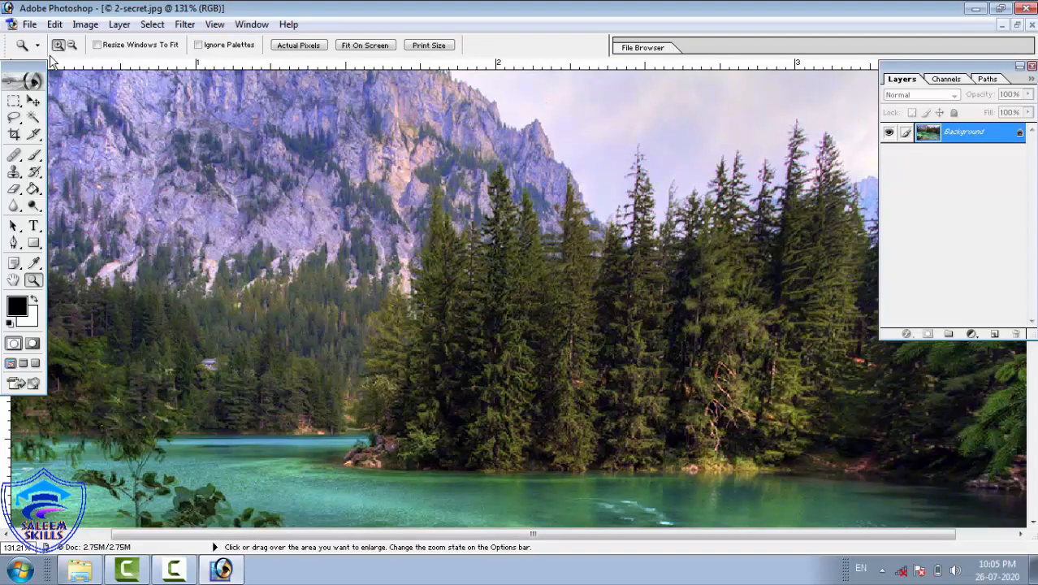
click(94, 27)
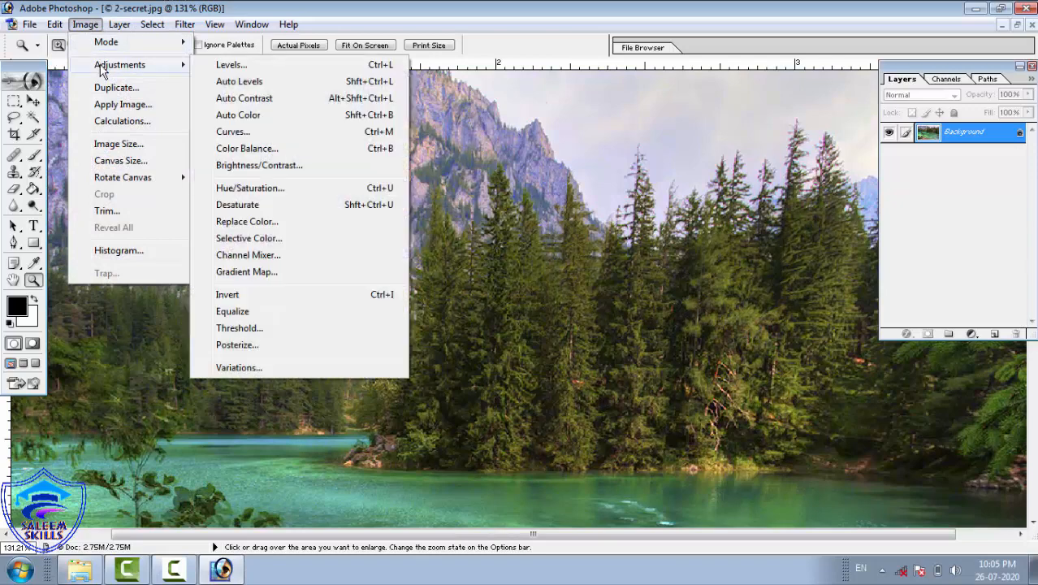
click(280, 98)
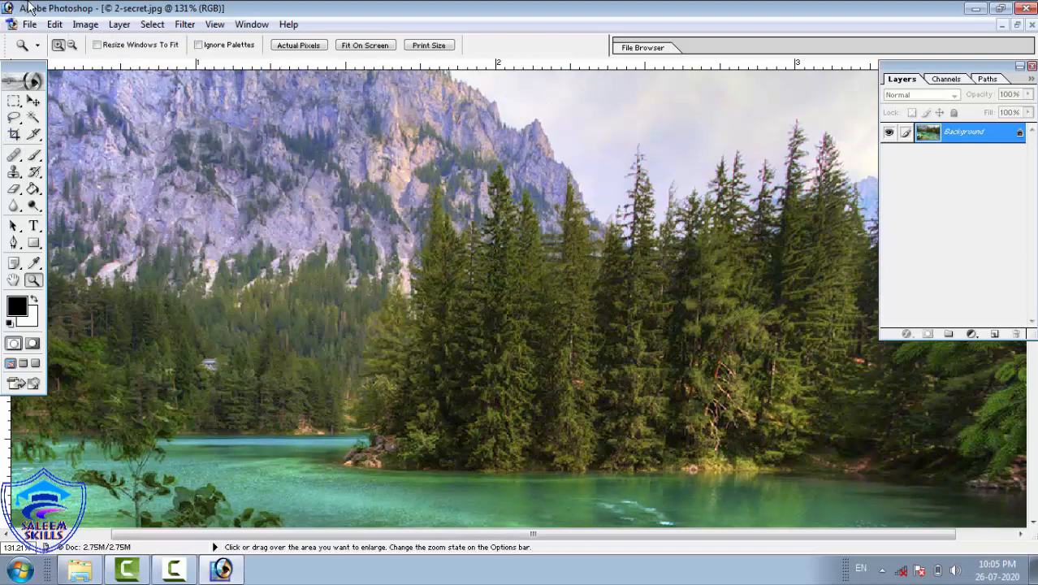
- Apply the Auto Color adjustment to the lake photo
click(55, 25)
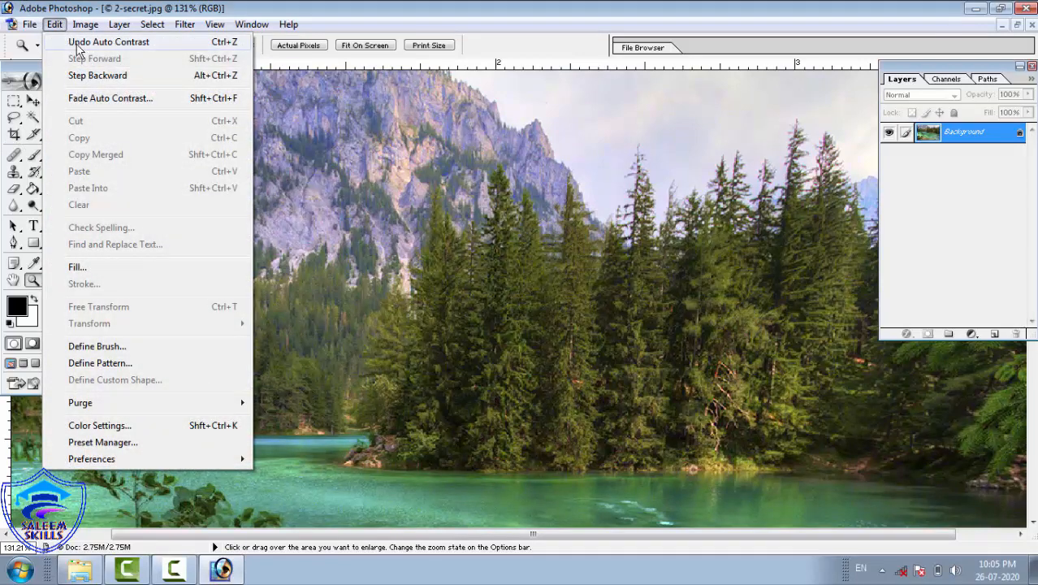
mouse_move(88, 28)
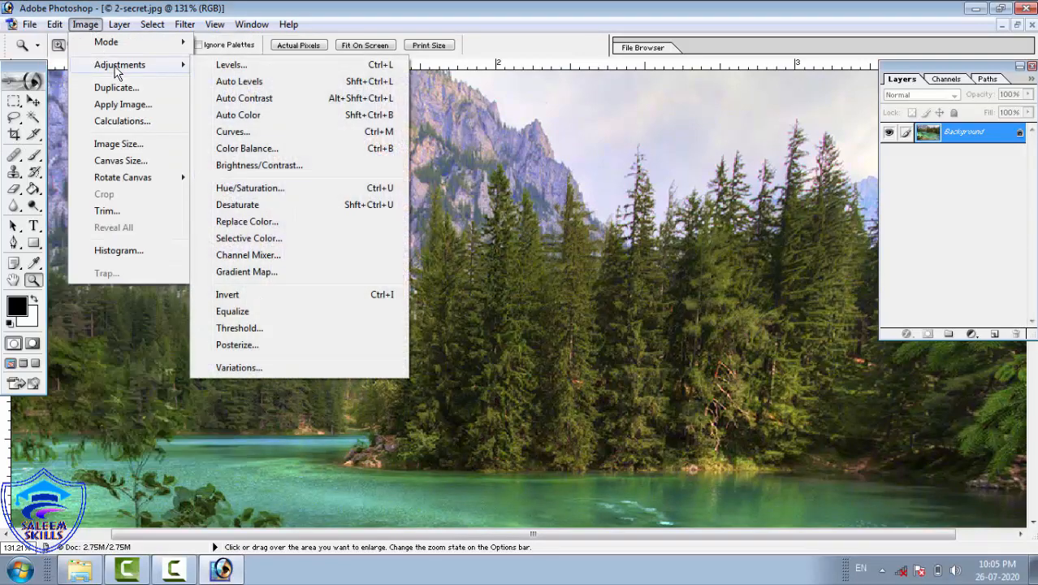
click(256, 115)
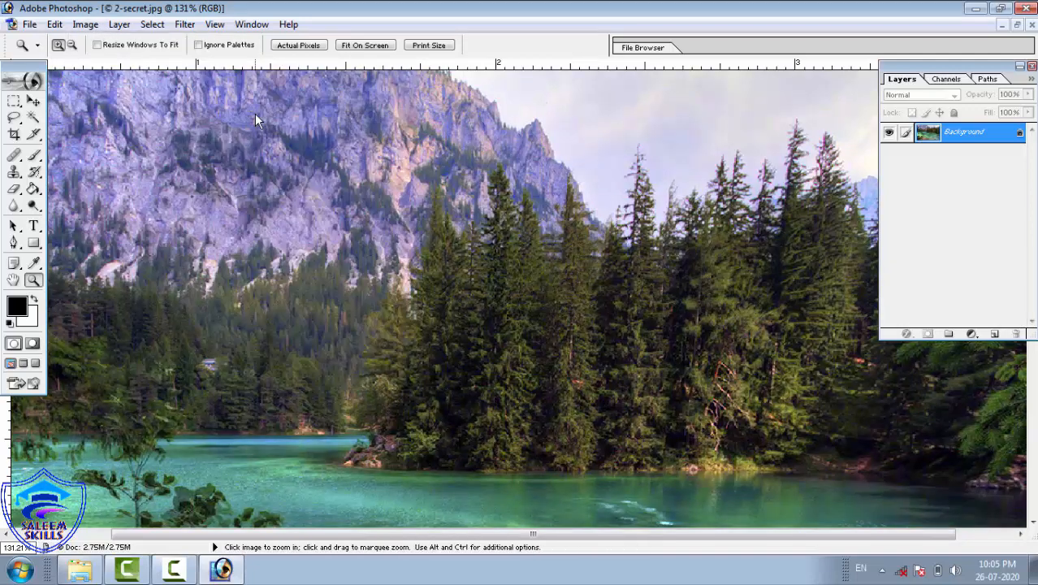
- Brighten the photo with a Curves adjustment, moving a midpoint on the RGB curve to input 116 and output 128
right_click(333, 193)
click(363, 202)
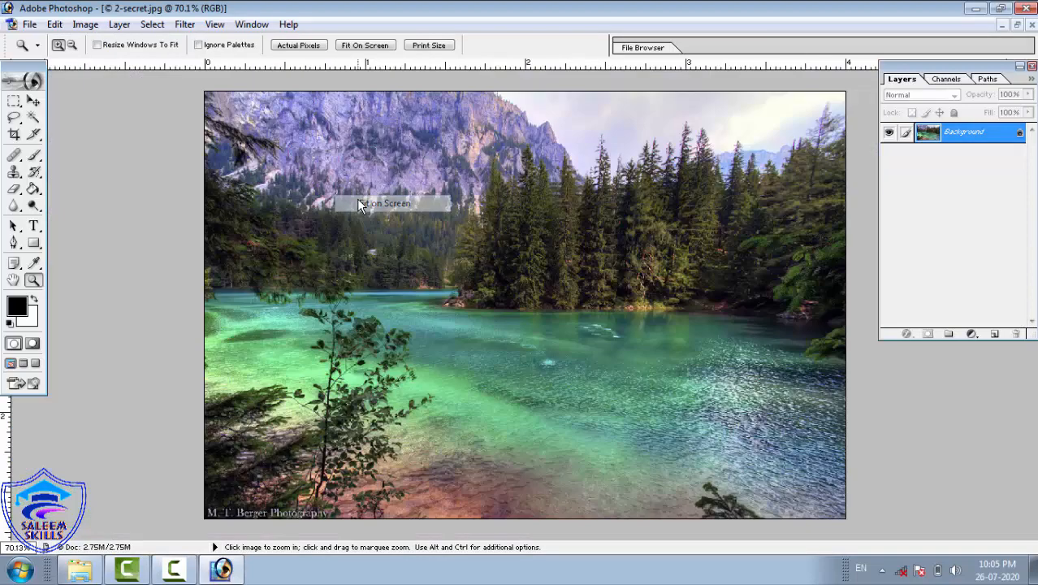
click(86, 25)
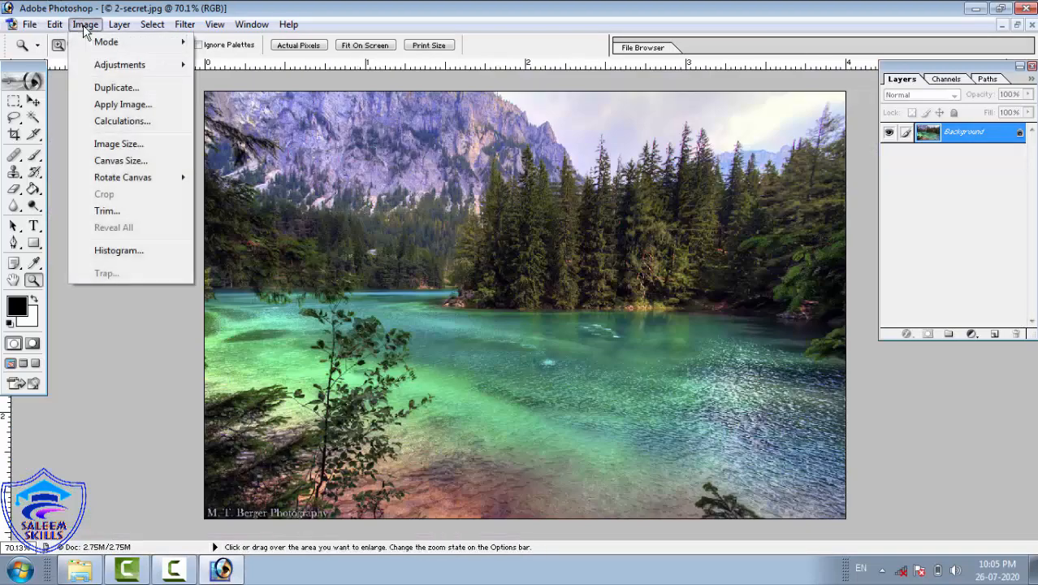
mouse_move(132, 69)
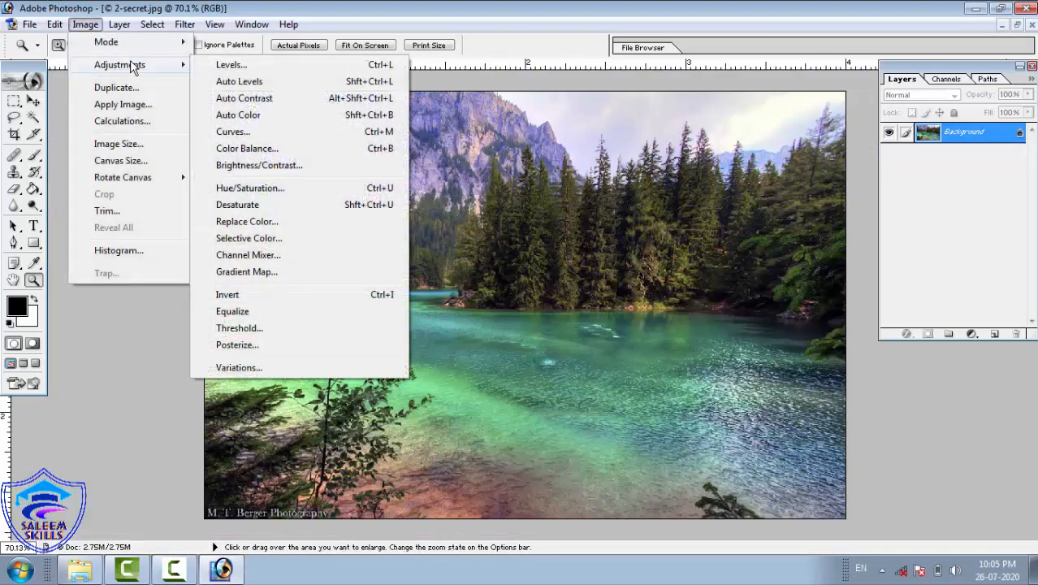
click(256, 134)
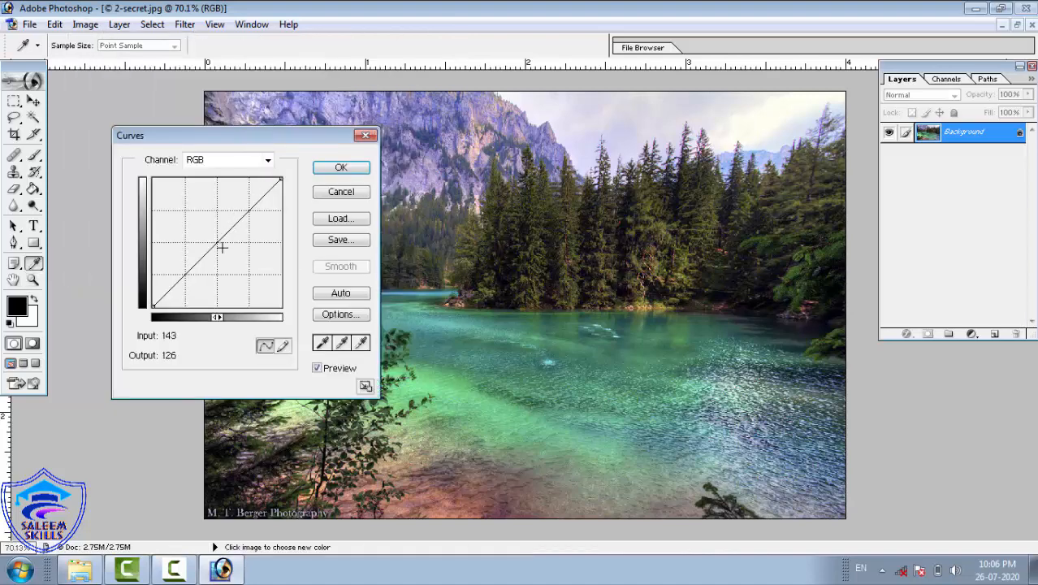
mouse_move(217, 244)
mouse_down()
mouse_move(187, 229)
mouse_move(232, 261)
mouse_move(203, 234)
mouse_move(210, 242)
mouse_up()
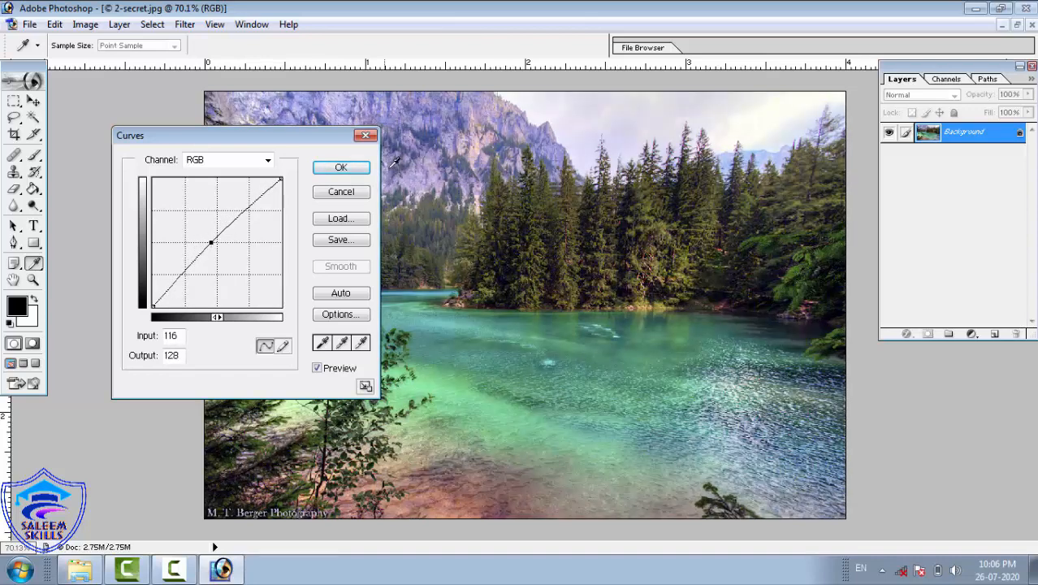
click(341, 168)
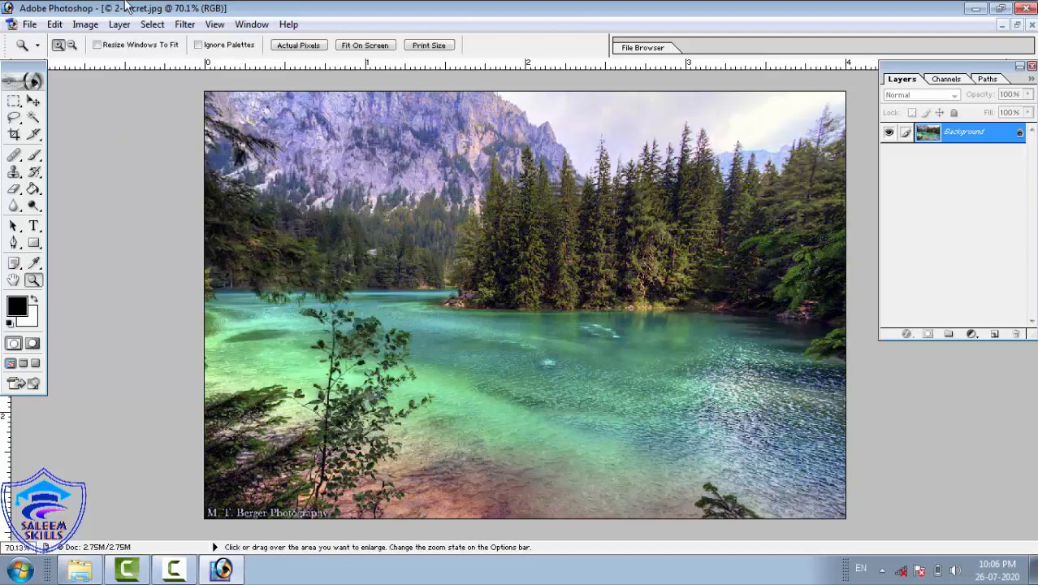
- Start a Color Balance adjustment on the lake photo's midtones, trying a red level of +55 and a green level of +100
click(81, 25)
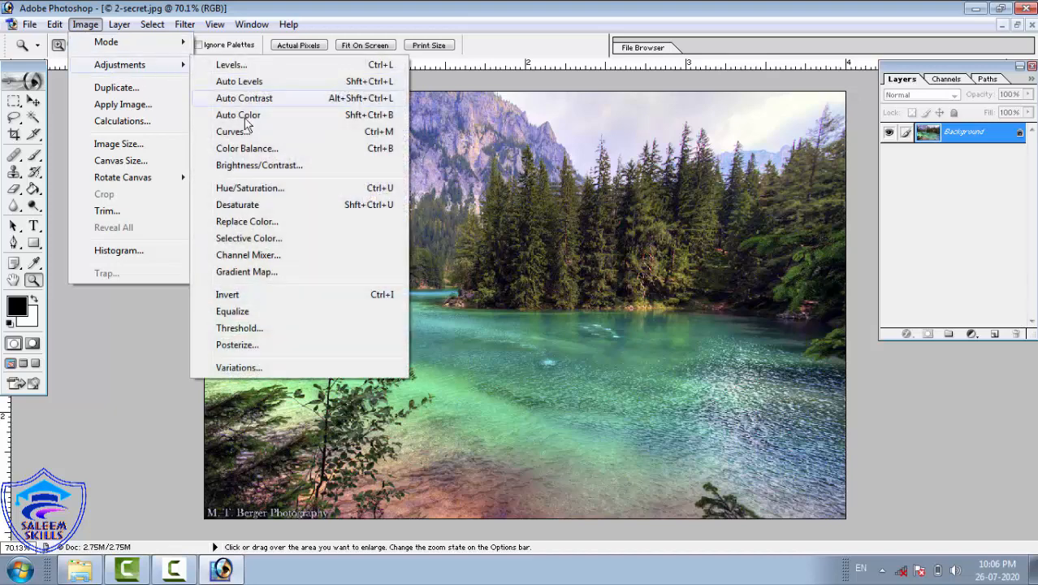
click(240, 151)
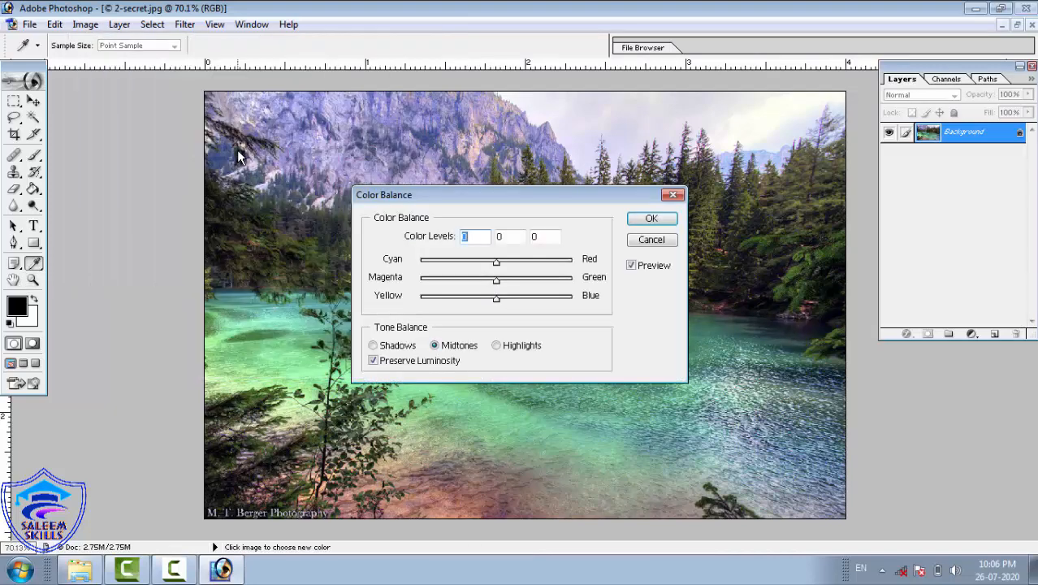
drag(574, 199, 525, 14)
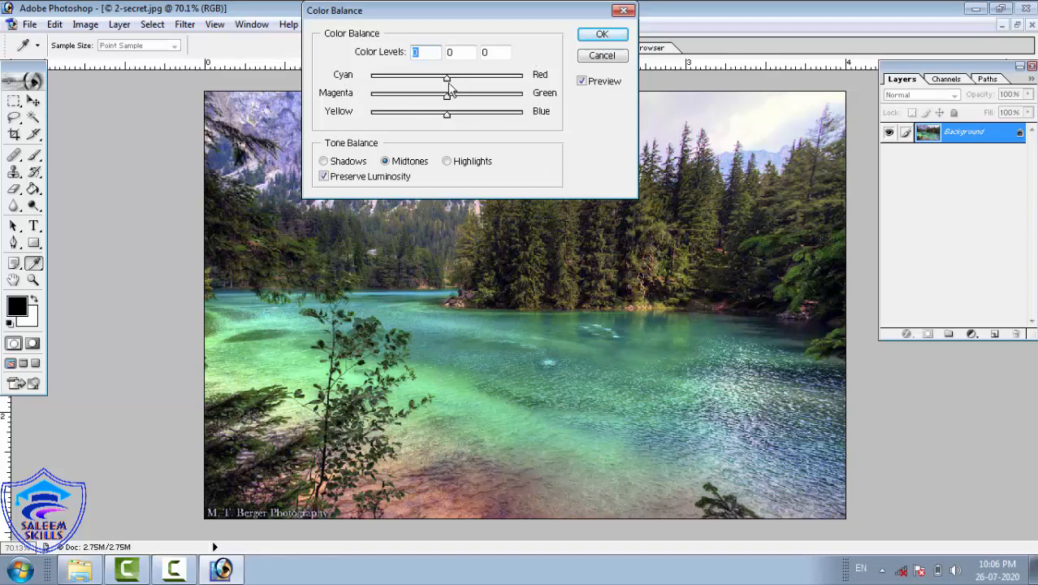
drag(450, 82, 489, 80)
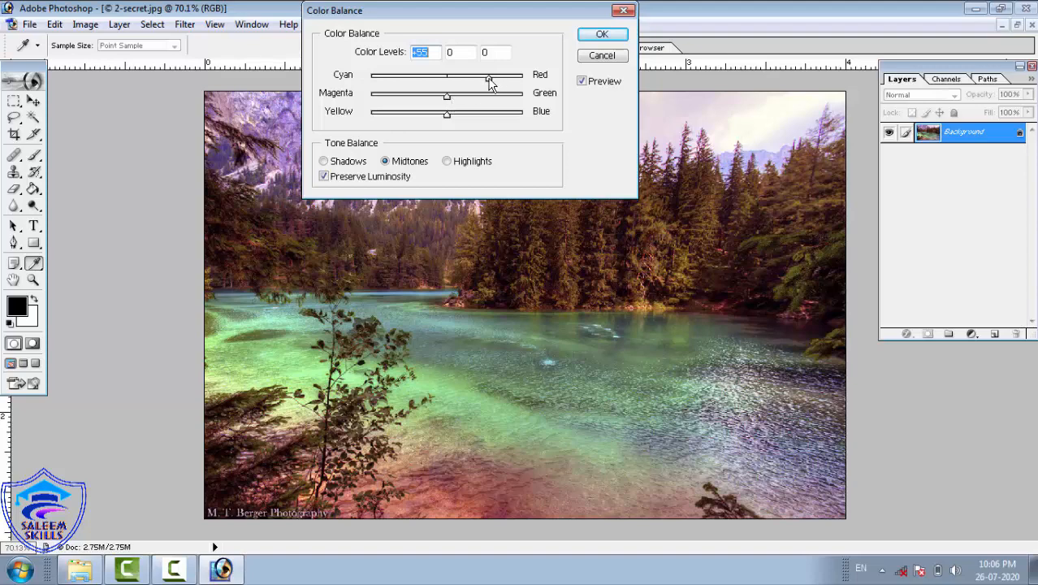
drag(489, 84, 529, 108)
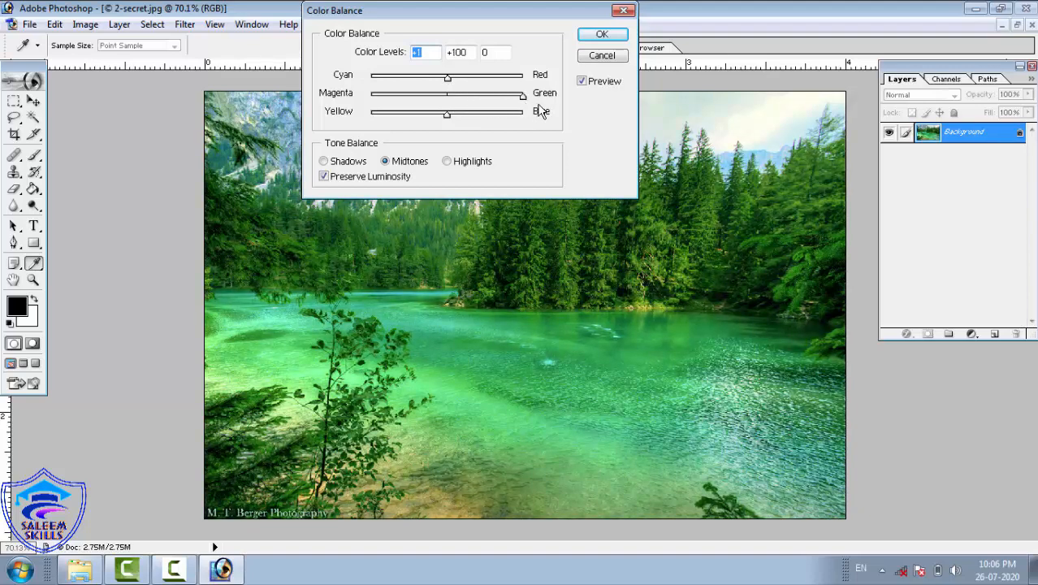
key(Tab)
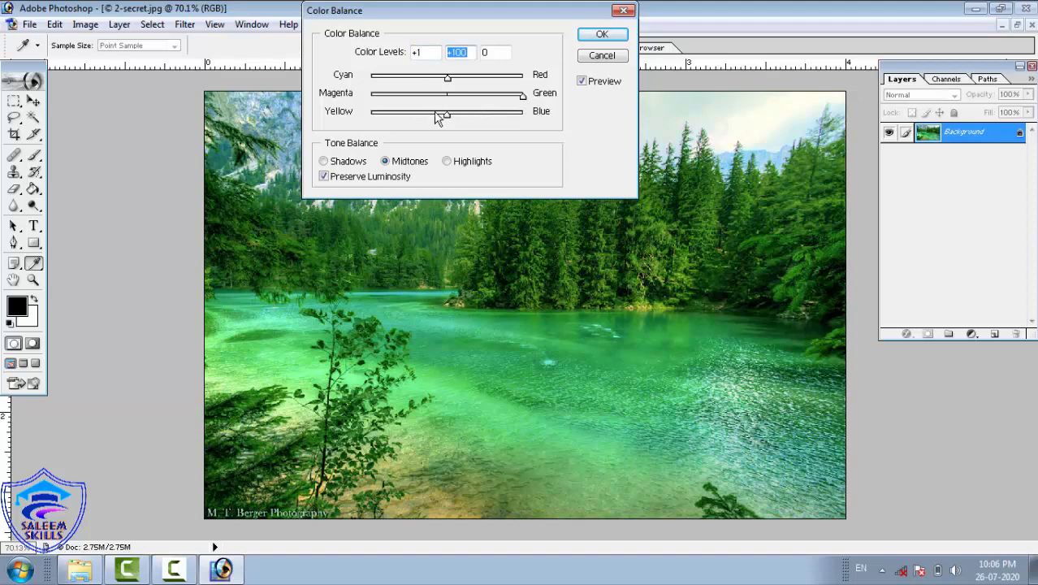
- Try the other midtone color shifts: blue at +98, yellow at -100, magenta at -100 and cyan at -100
mouse_move(449, 118)
mouse_down()
mouse_move(526, 131)
mouse_move(522, 96)
mouse_move(450, 111)
mouse_up()
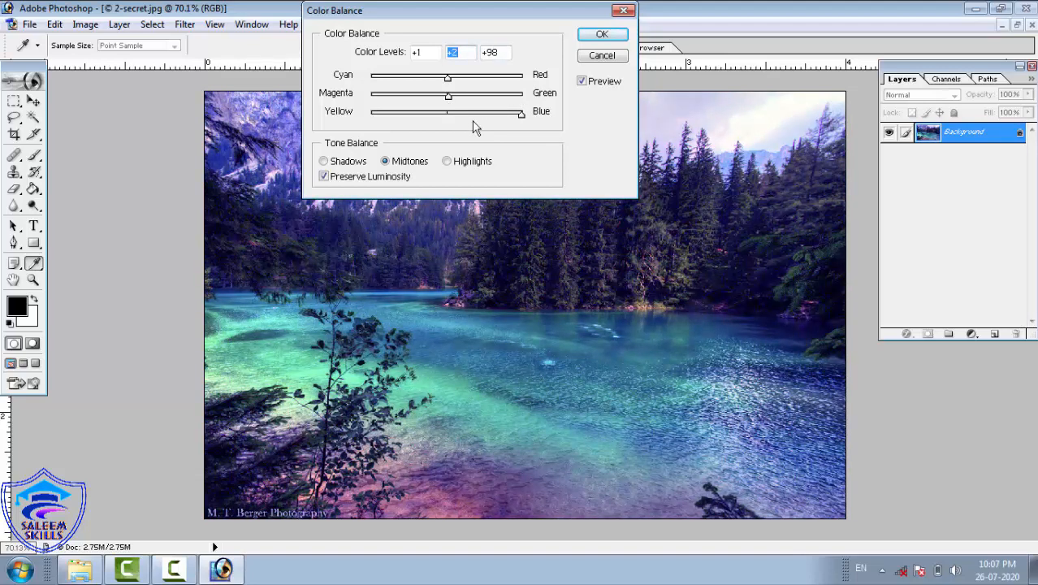
drag(522, 115, 289, 135)
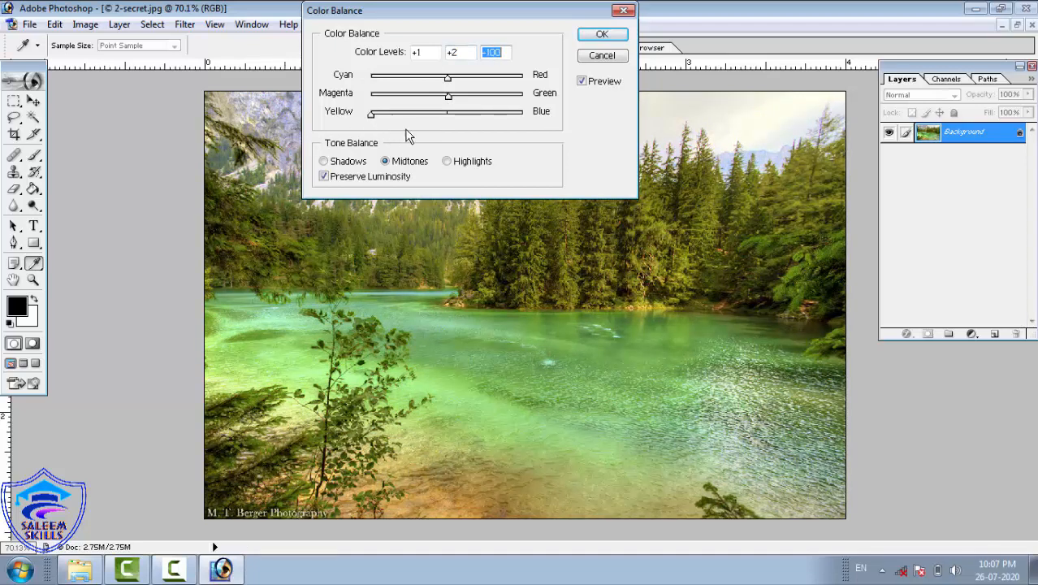
drag(449, 99, 347, 111)
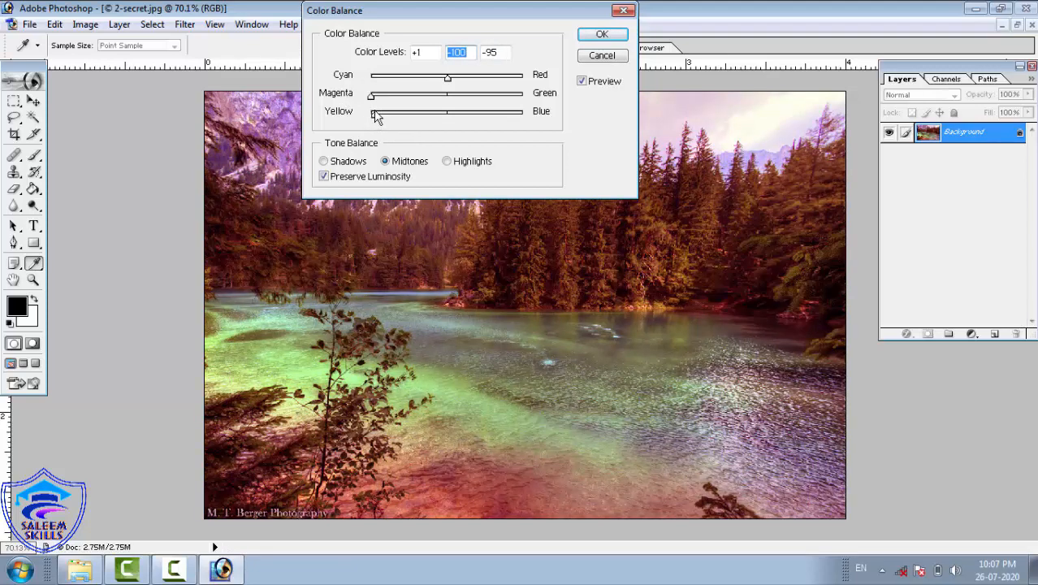
drag(375, 114, 448, 115)
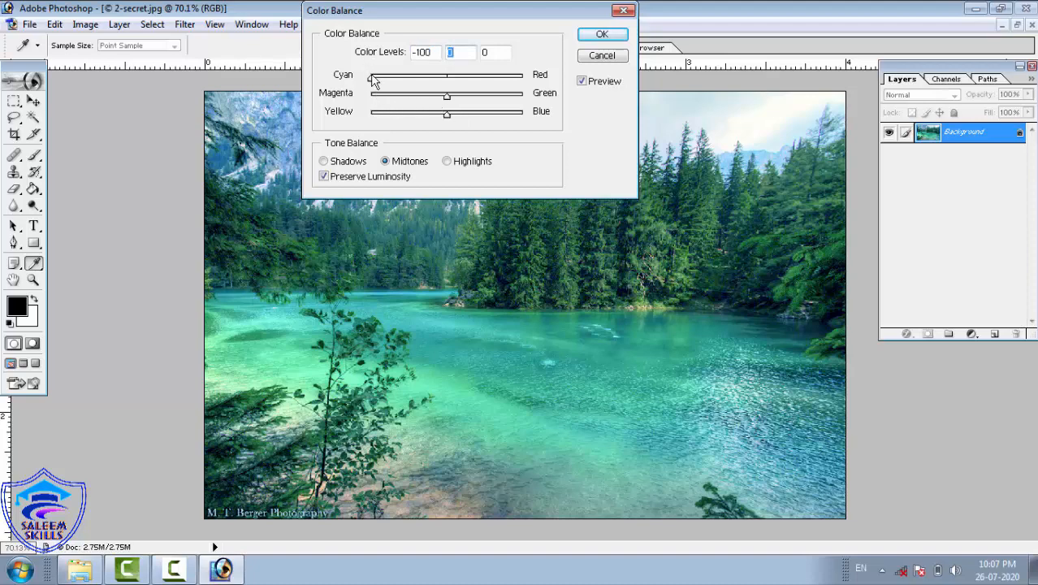
- Apply the Color Balance adjustment with midtone color levels of -2, +69 and 0 for a greener photo
drag(374, 84, 447, 97)
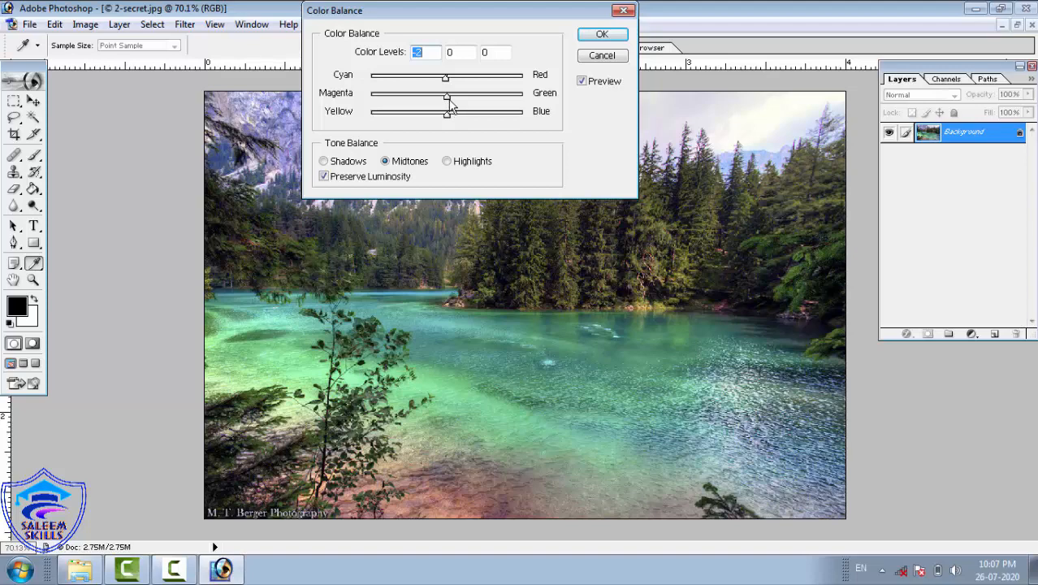
drag(449, 101, 501, 98)
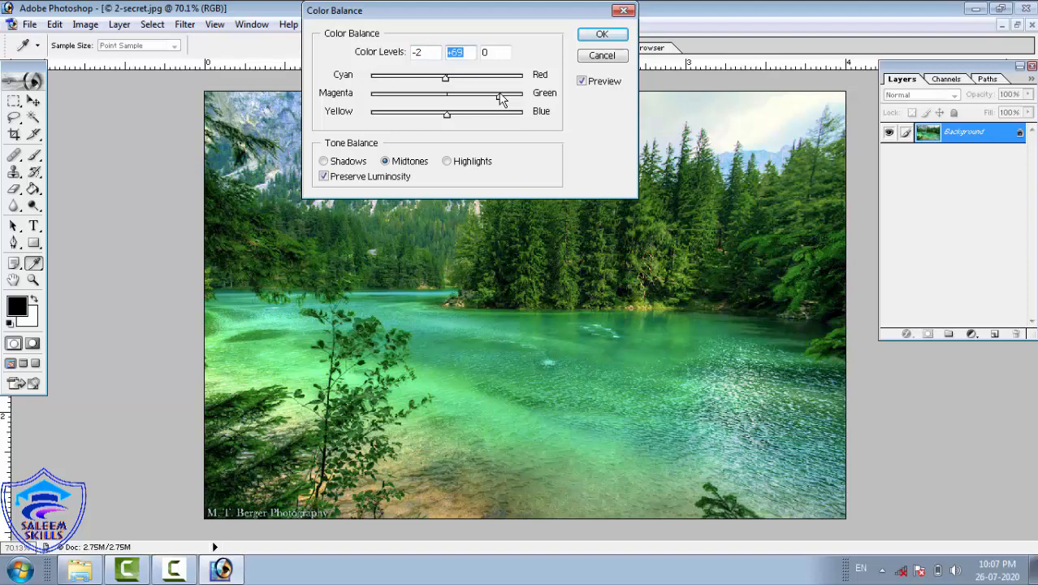
click(601, 35)
key(z)
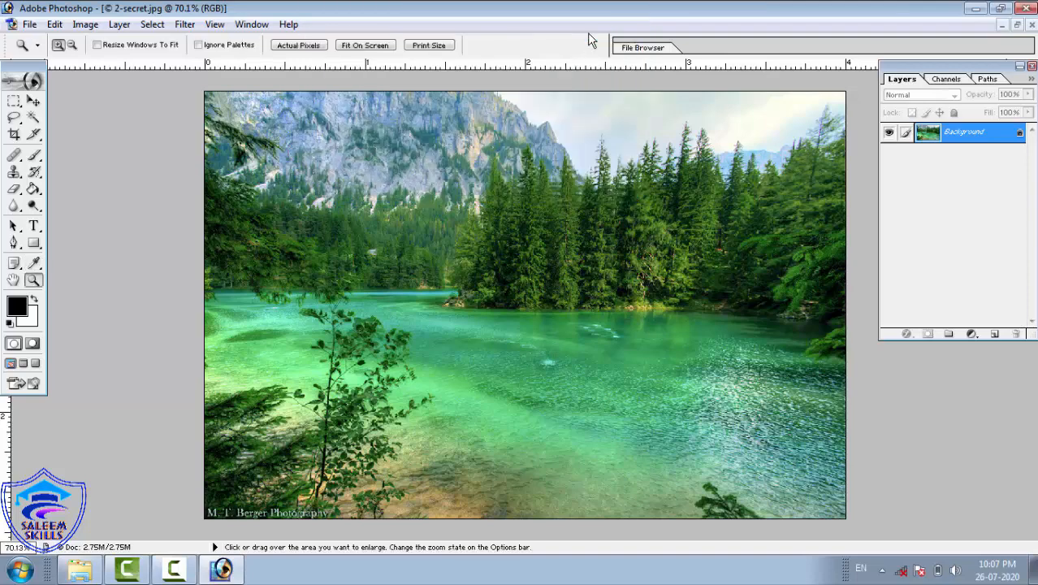
click(98, 28)
mouse_move(110, 66)
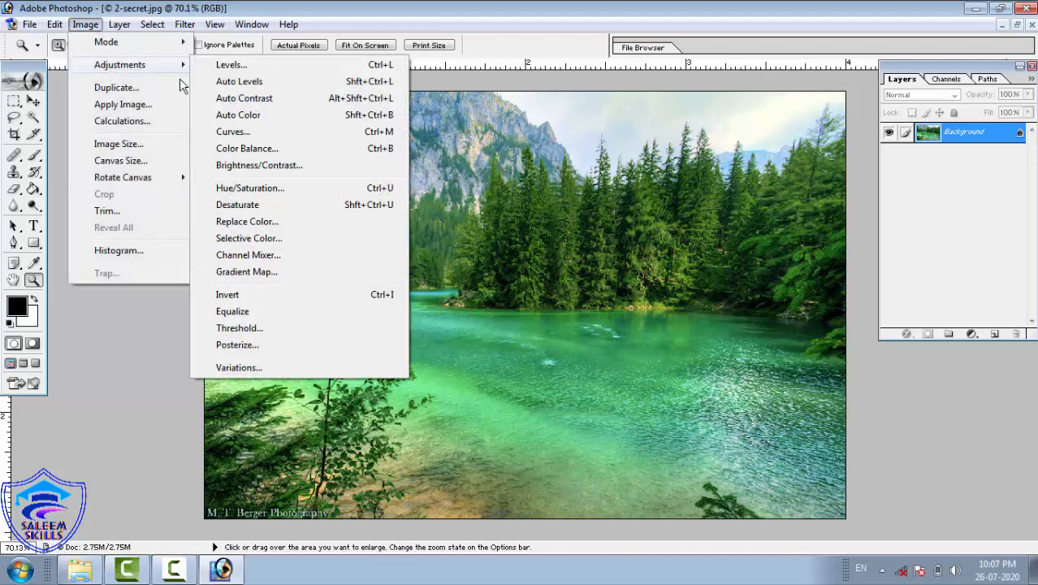
click(245, 166)
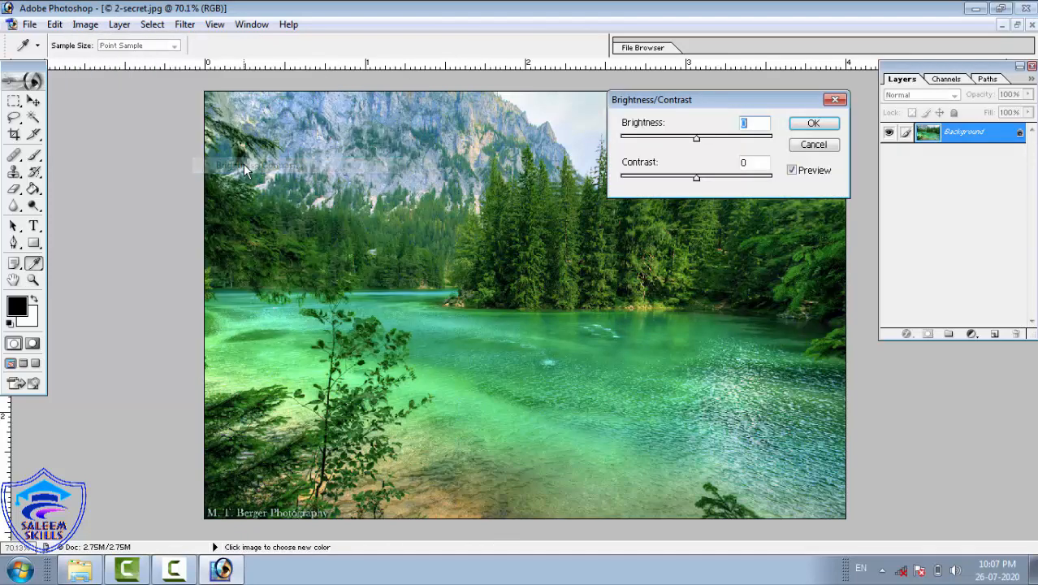
drag(772, 101, 739, 15)
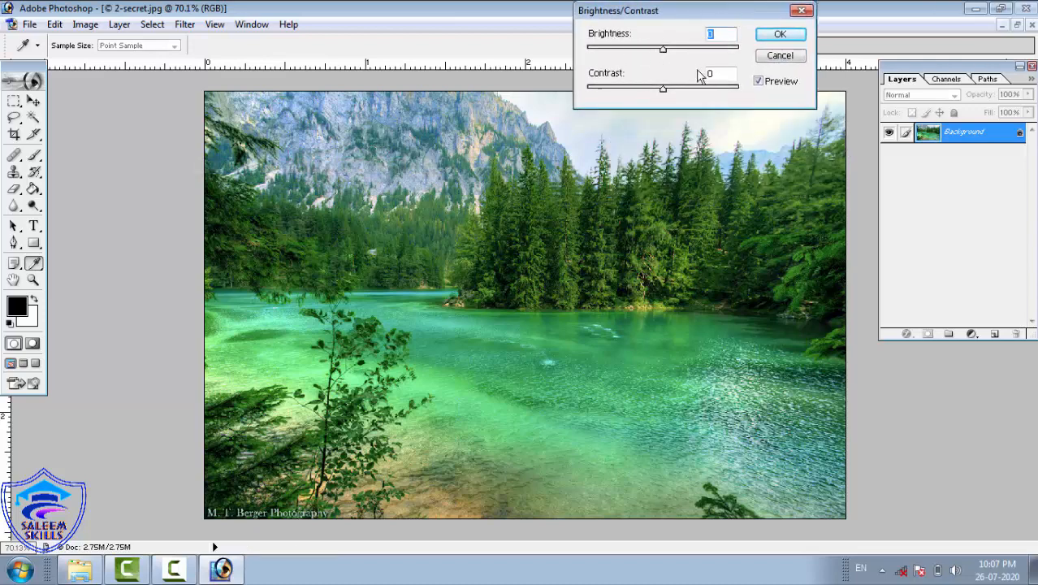
click(779, 57)
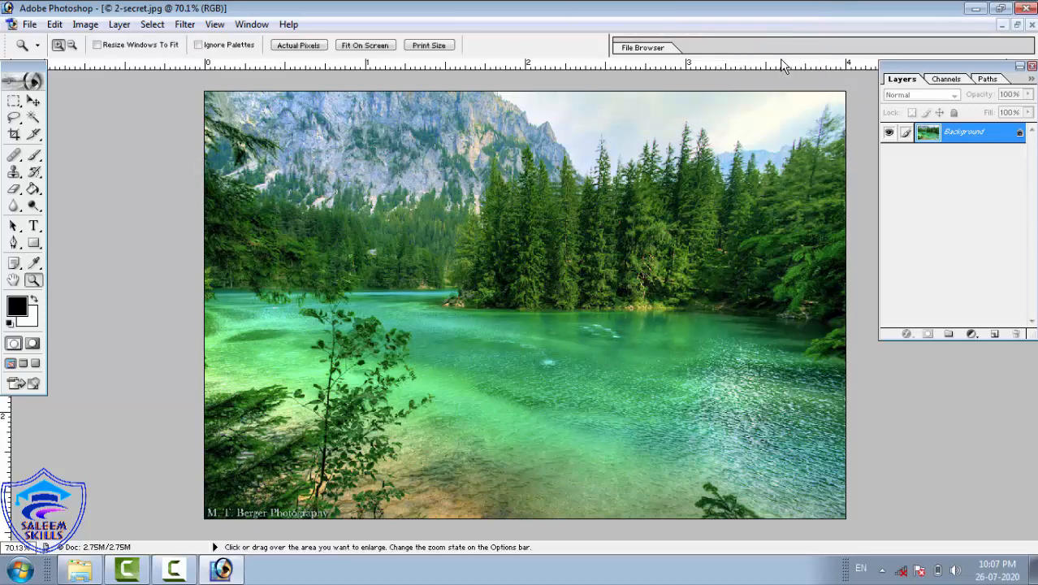
- Open the city skyline photo 123346.jpg from New folder (3)
click(30, 24)
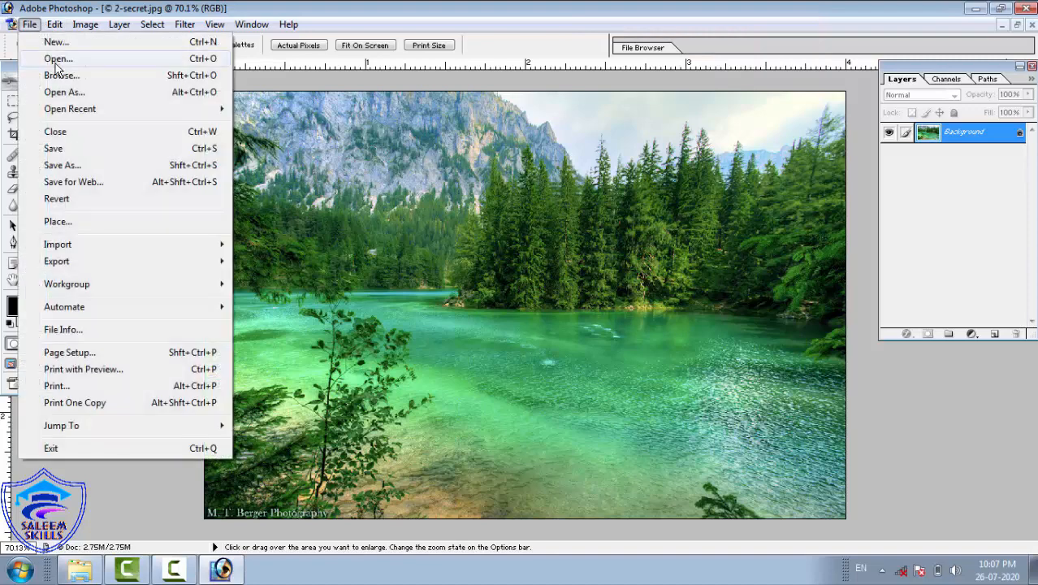
click(57, 60)
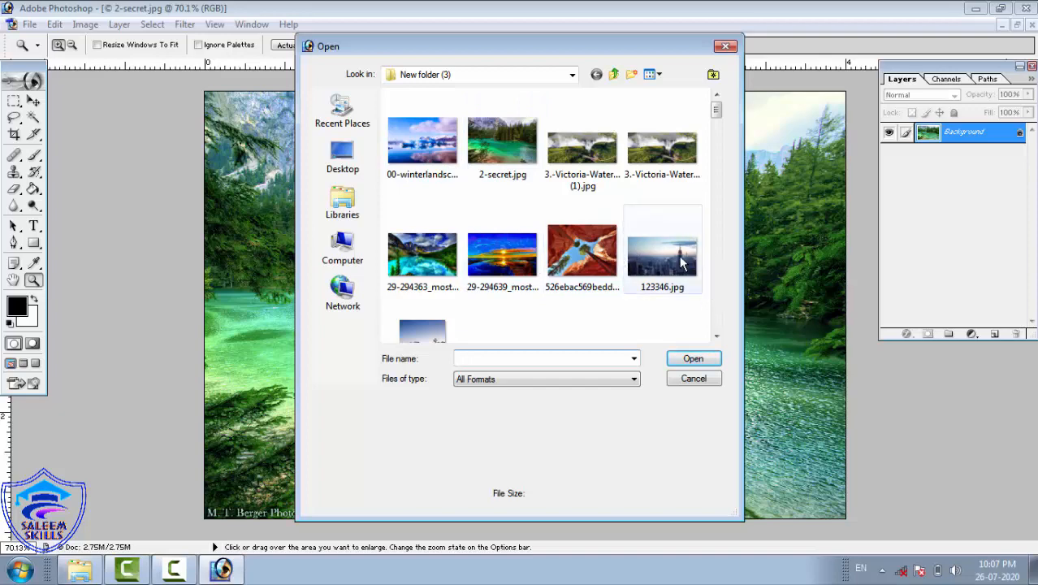
click(681, 259)
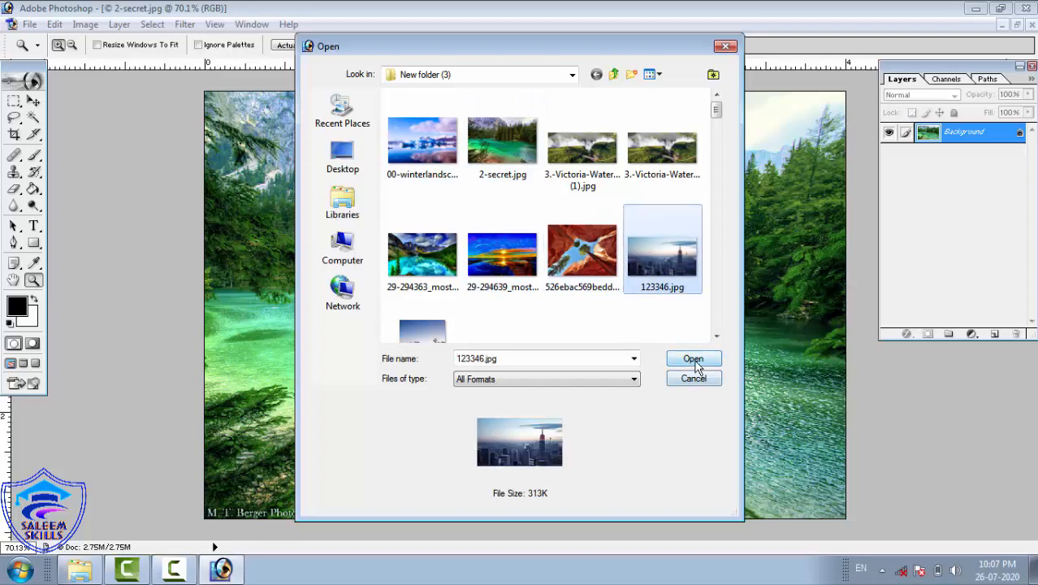
click(694, 360)
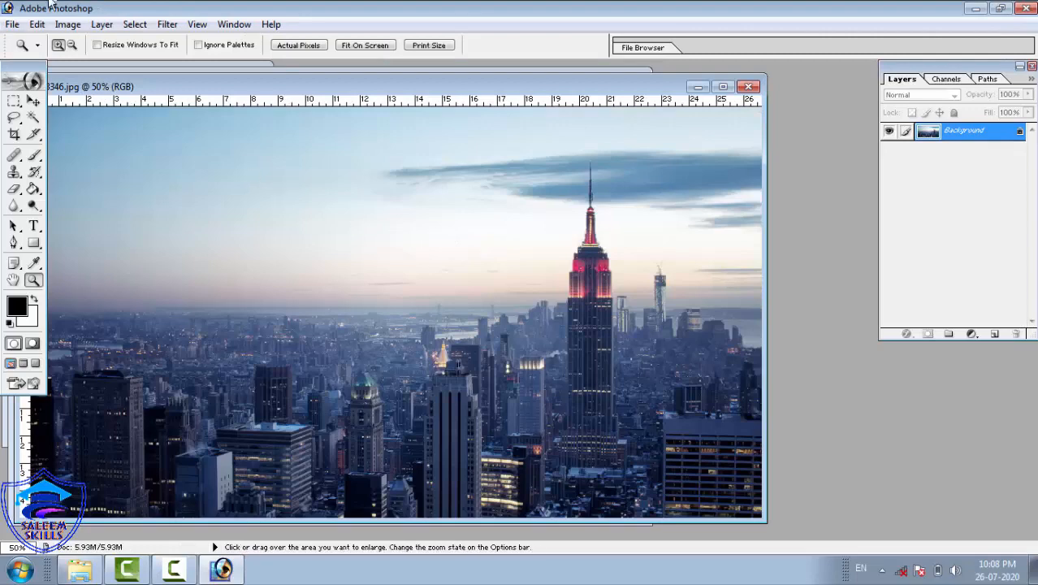
- Start a Brightness/Contrast adjustment on the skyline photo, trying brightness +55 and contrast +84
click(67, 24)
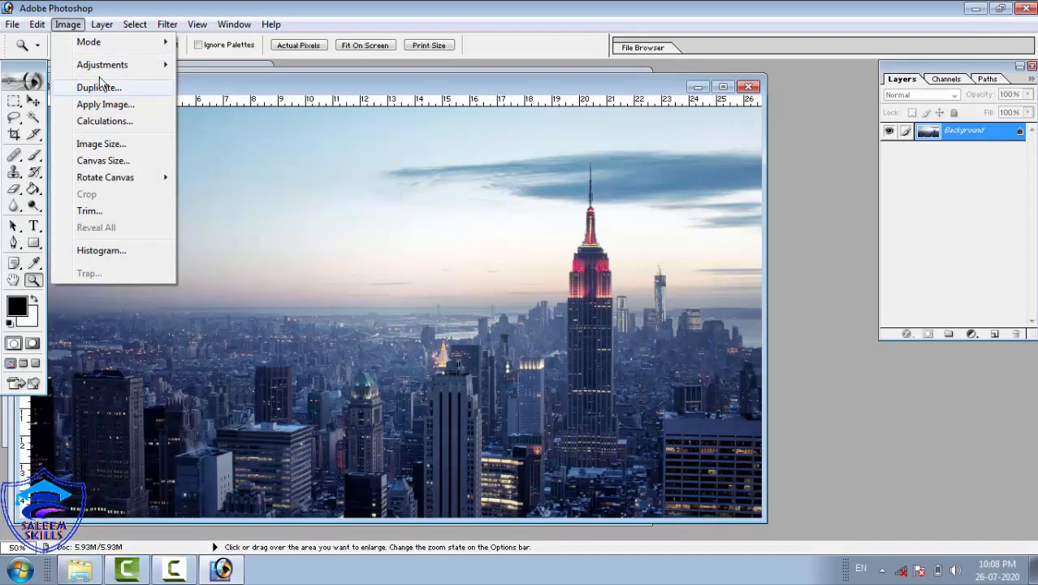
mouse_move(105, 65)
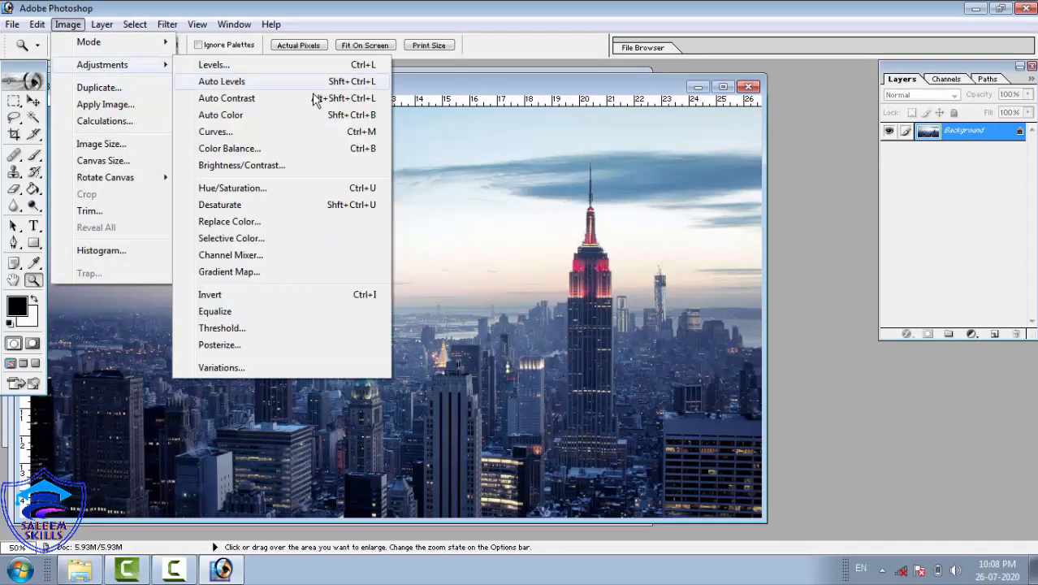
click(241, 164)
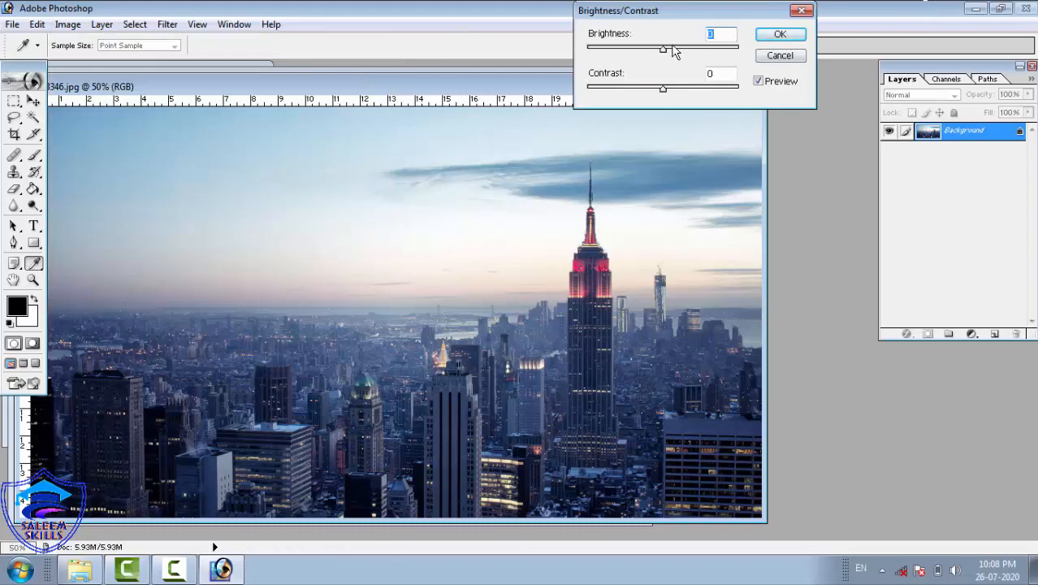
drag(674, 54, 708, 52)
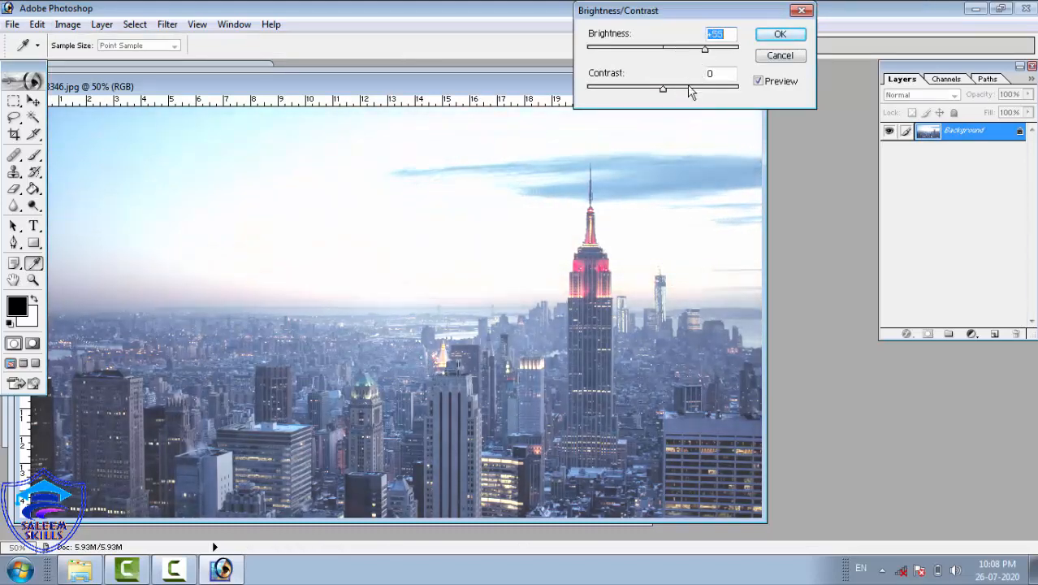
drag(684, 91, 726, 91)
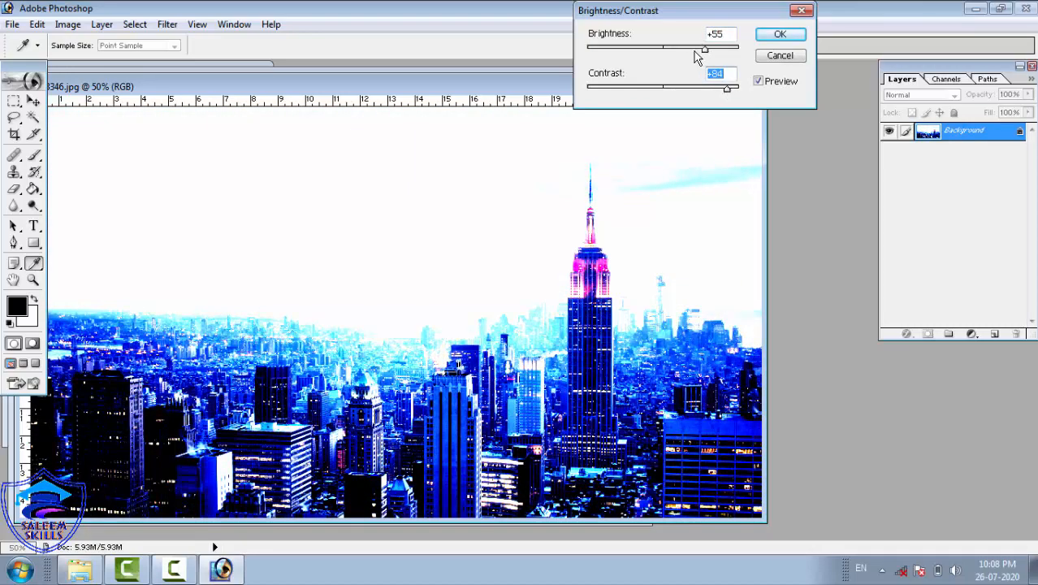
- Reduce the adjustment to a brightness of about +23 and a contrast of +25, and apply it to the skyline photo
drag(696, 55, 680, 49)
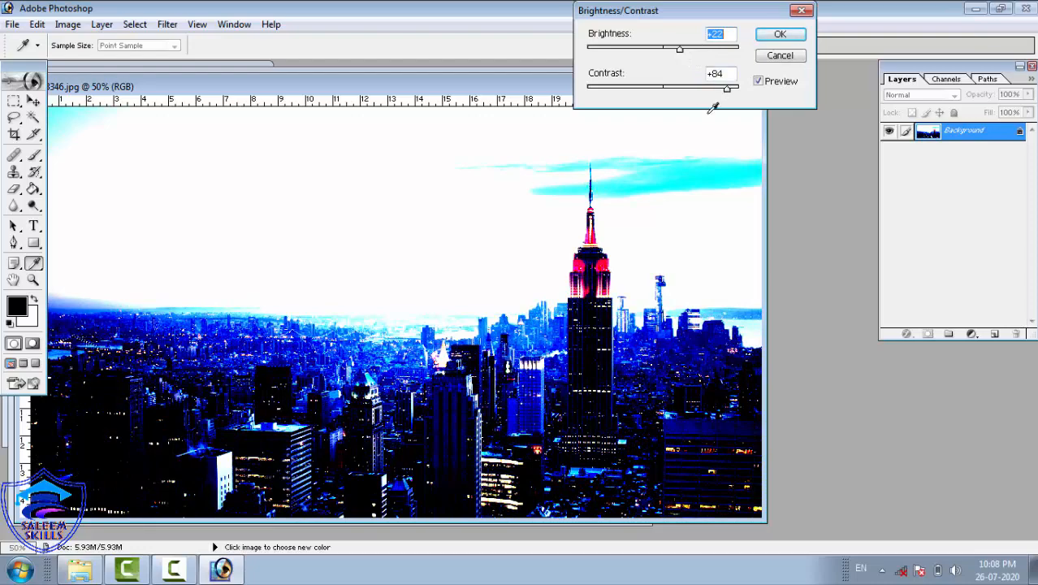
drag(705, 91, 685, 115)
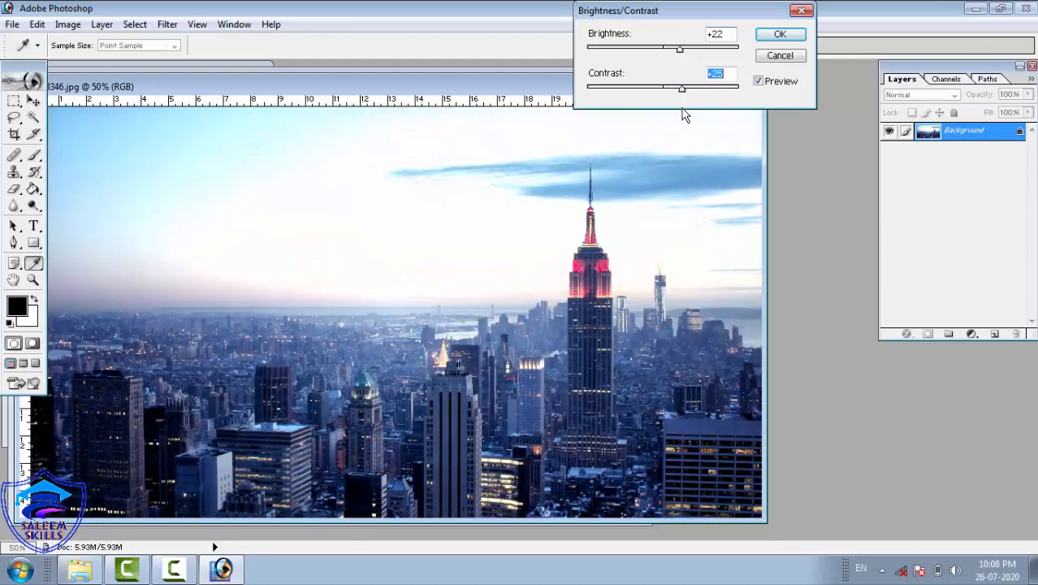
click(679, 50)
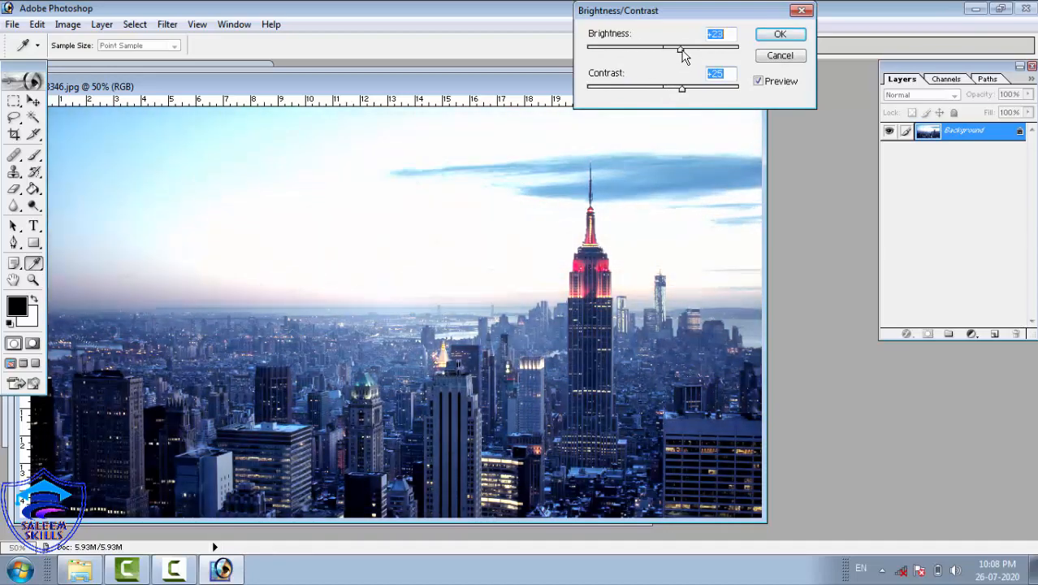
mouse_move(683, 52)
mouse_down()
mouse_move(607, 73)
mouse_move(637, 53)
mouse_move(694, 51)
mouse_move(682, 54)
mouse_up()
click(779, 34)
key(z)
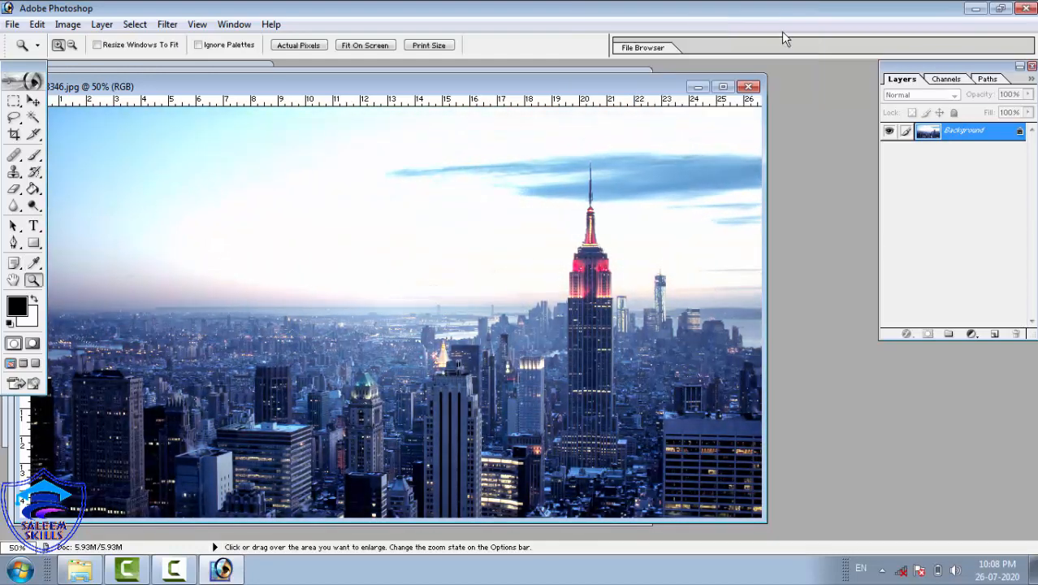
- Apply a Hue/Saturation adjustment with a hue of +136 to the skyline photo
click(68, 24)
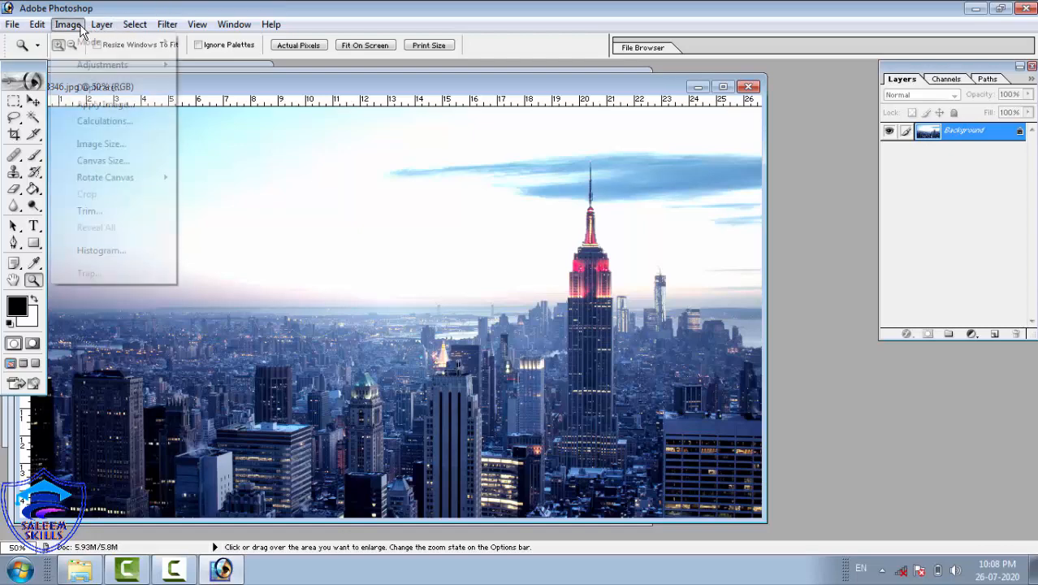
mouse_move(96, 67)
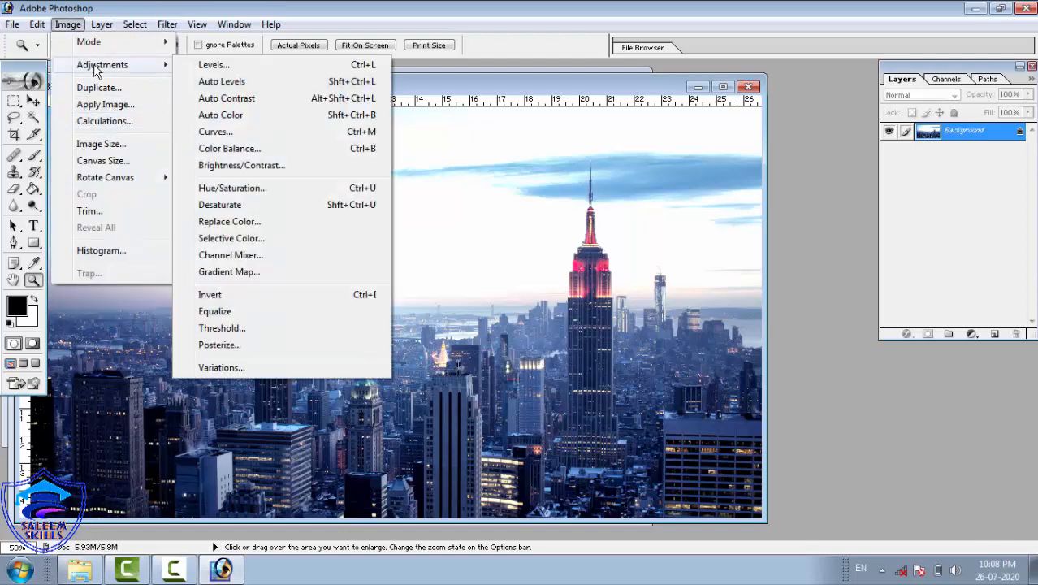
click(298, 187)
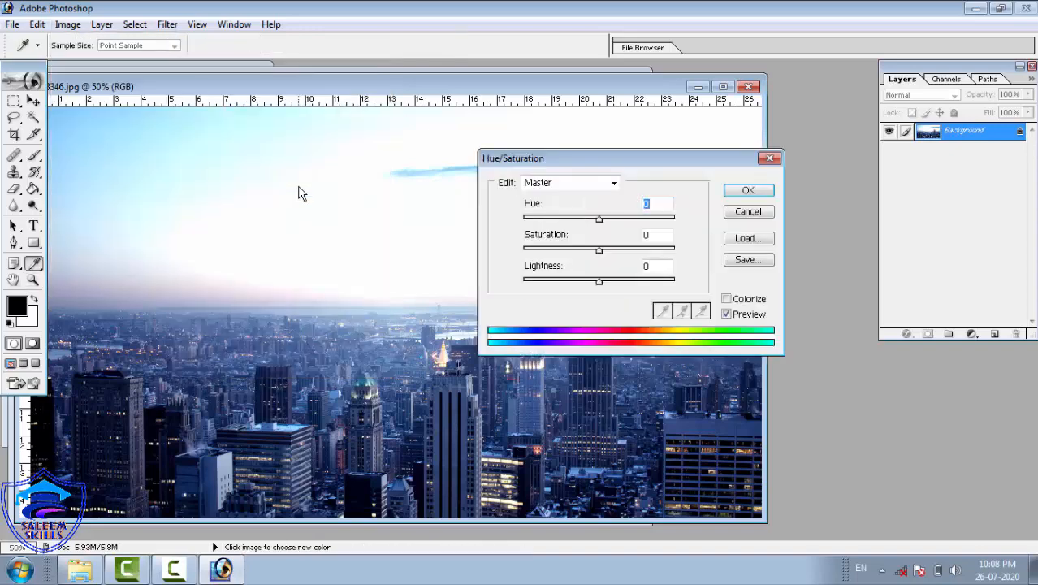
click(634, 218)
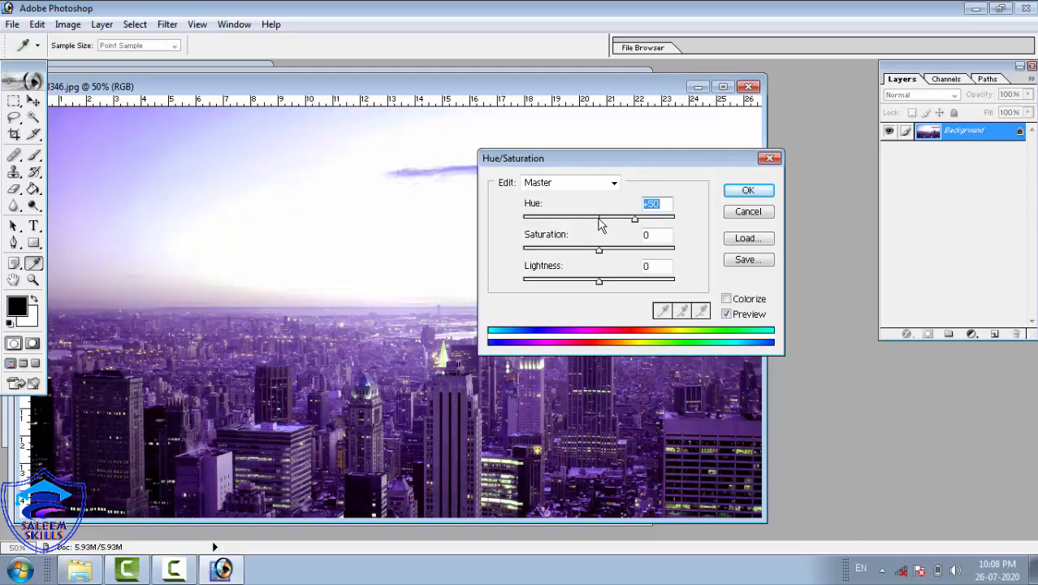
click(598, 217)
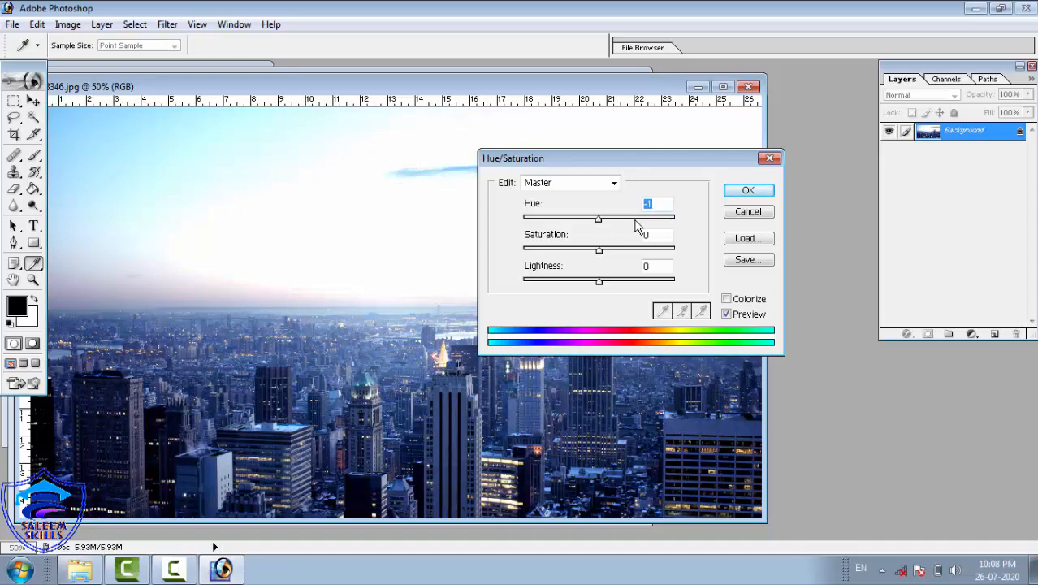
drag(635, 220, 664, 221)
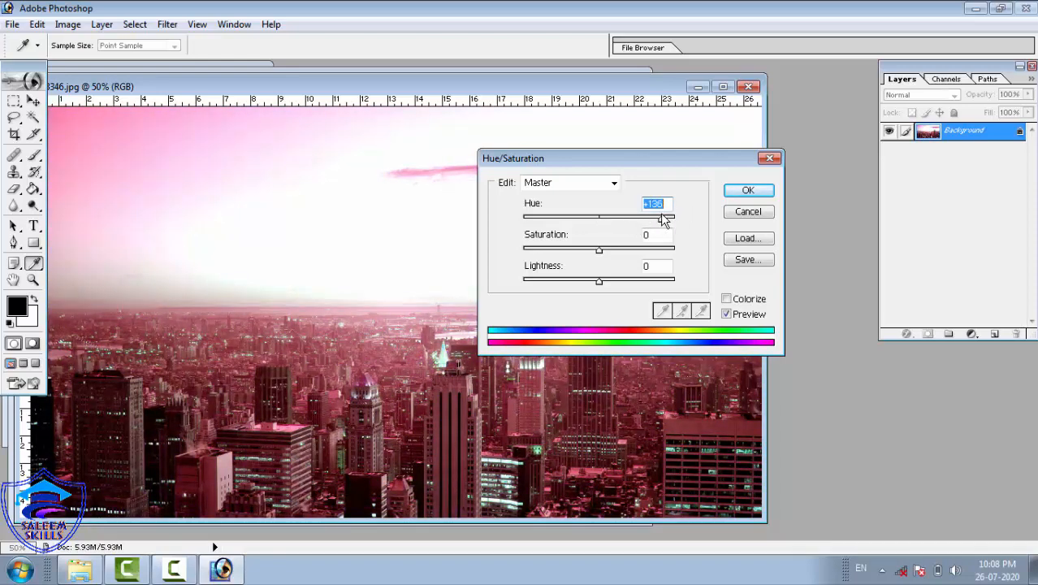
click(747, 190)
key(z)
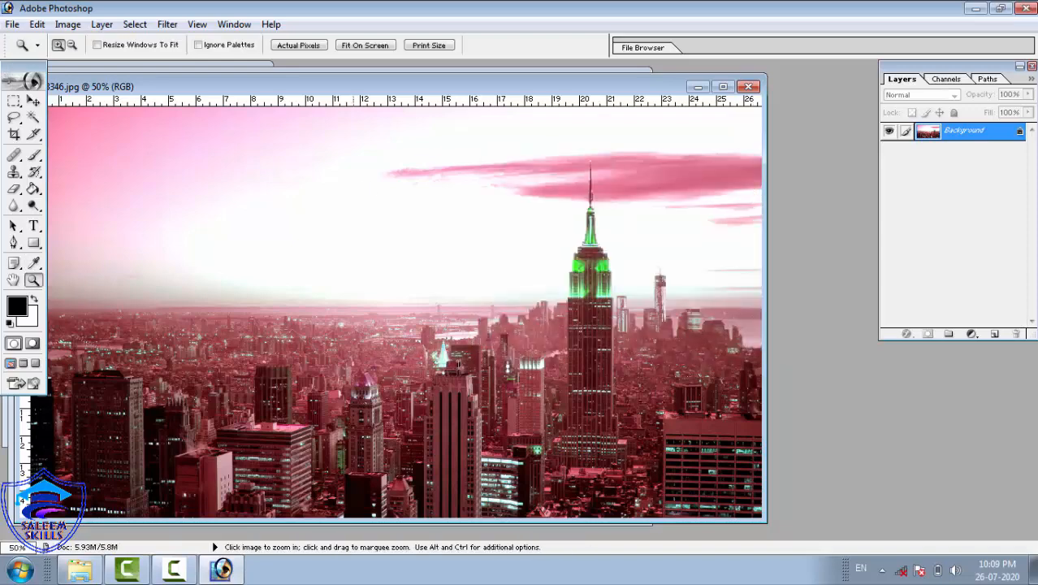
click(179, 568)
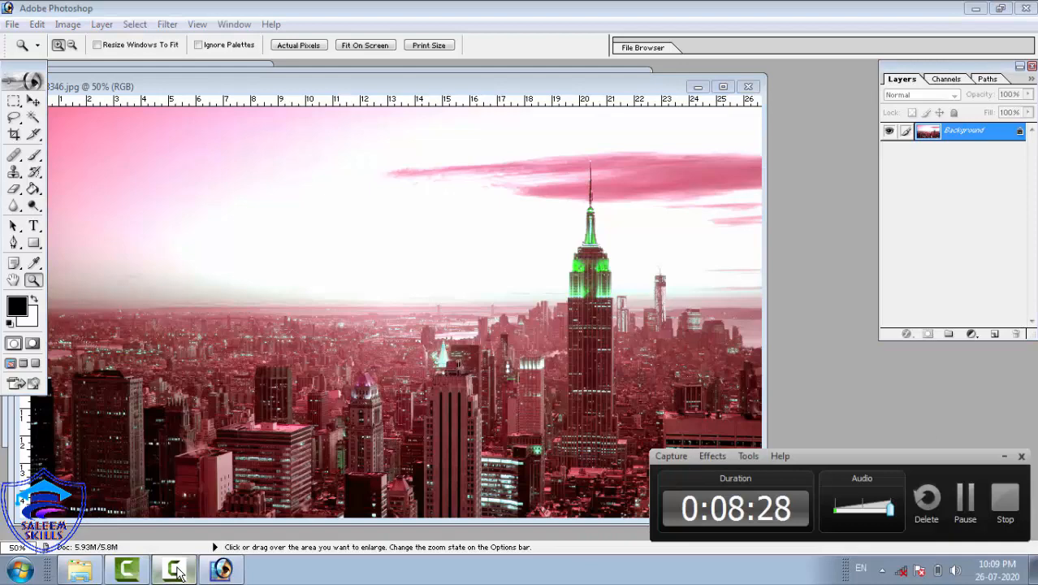
click(179, 568)
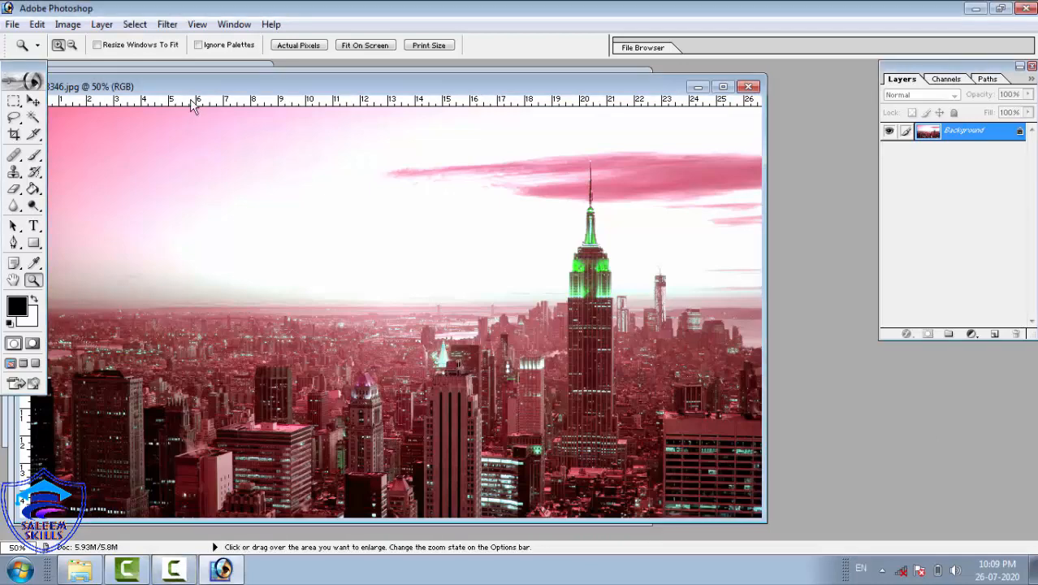
- Desaturate the skyline photo to black and white
click(68, 24)
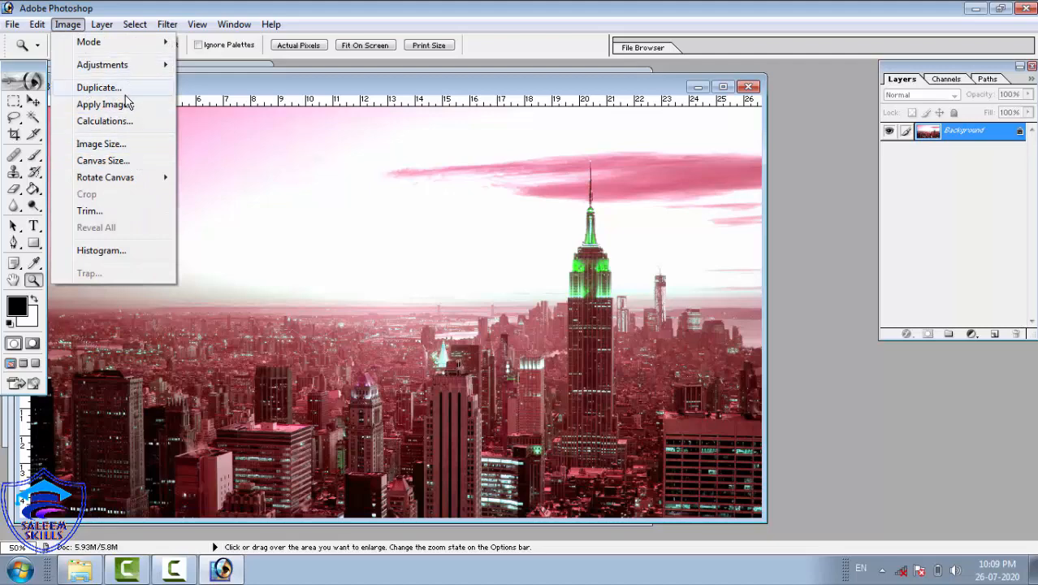
mouse_move(126, 69)
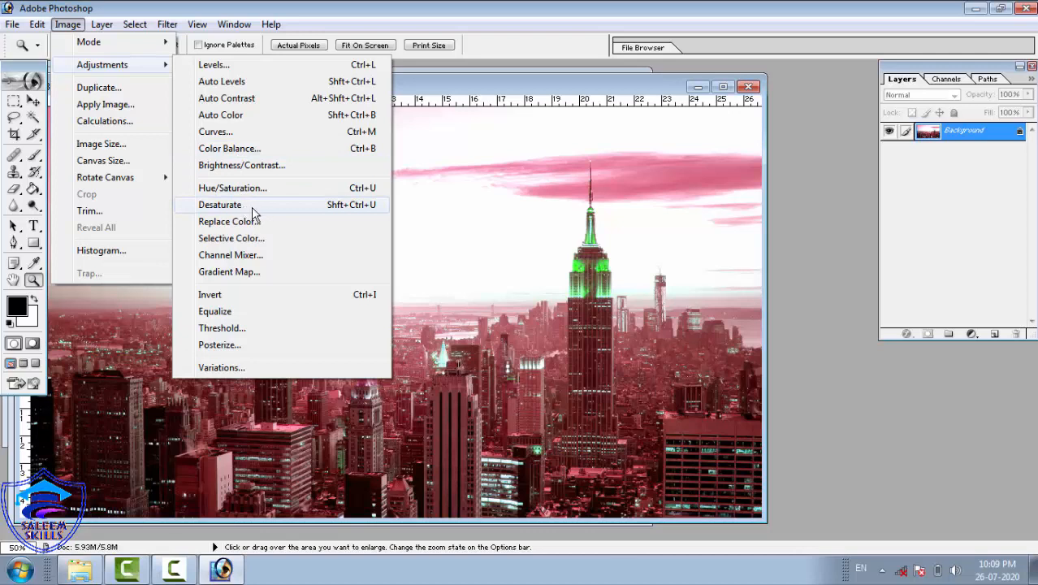
click(309, 211)
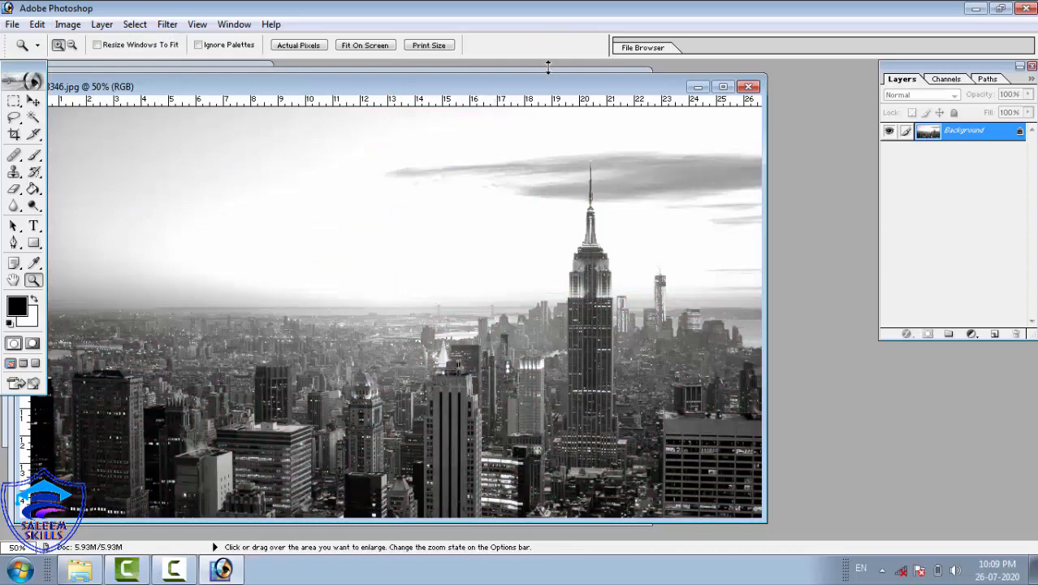
- Minimize the skyline photo and desaturate the 2-secret.jpg lake photo
click(697, 87)
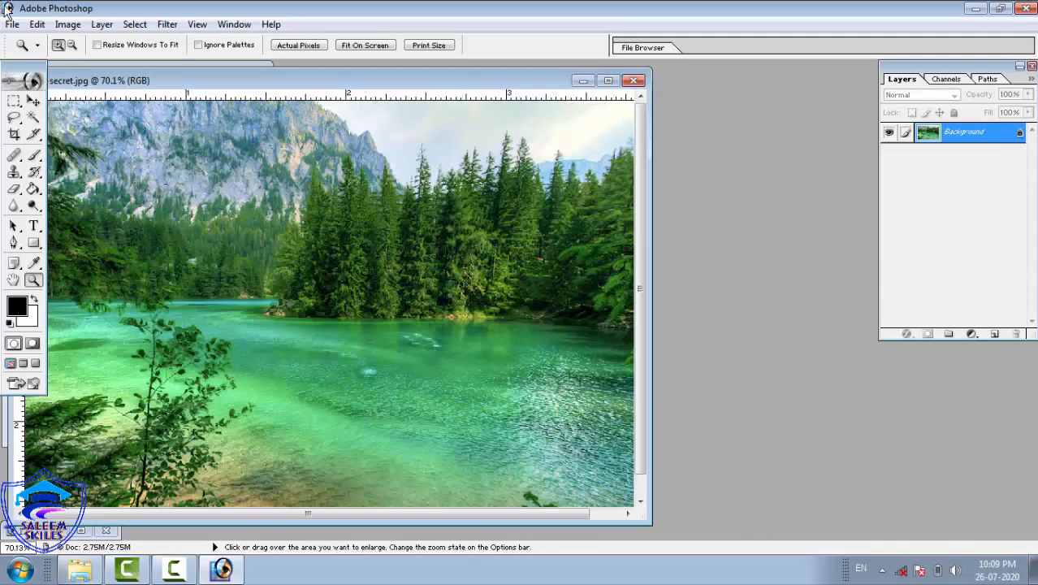
click(68, 25)
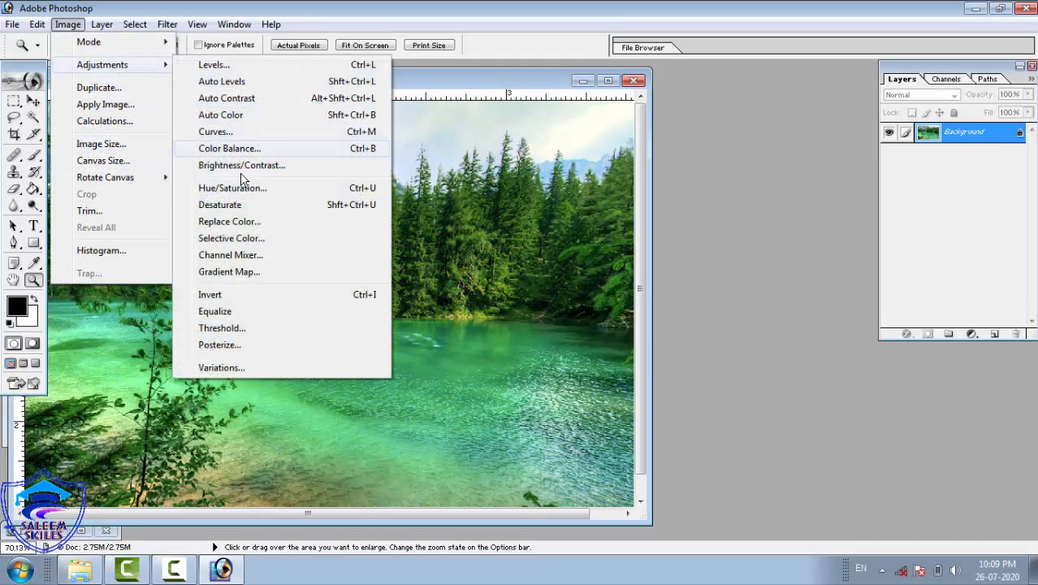
click(220, 205)
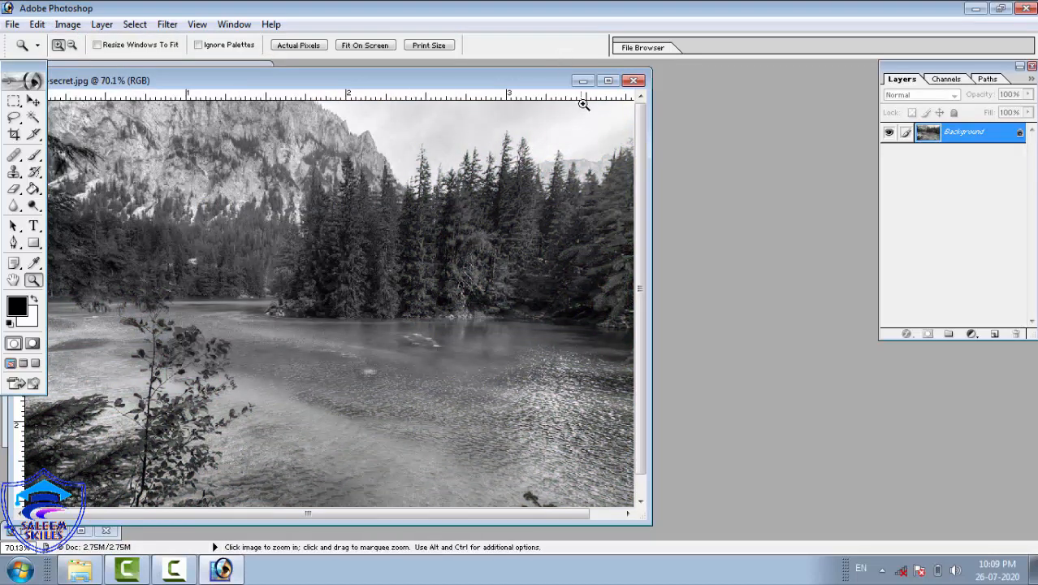
- Maximize the 2-secret.jpg window and undo the lake photo's desaturation
click(609, 81)
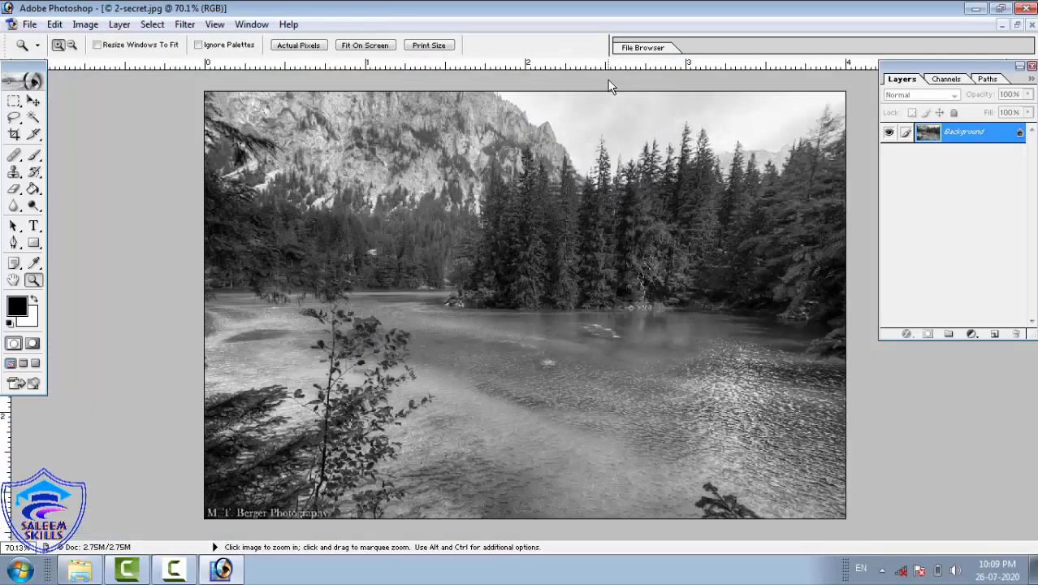
right_click(420, 248)
click(451, 258)
key(ctrl+z)
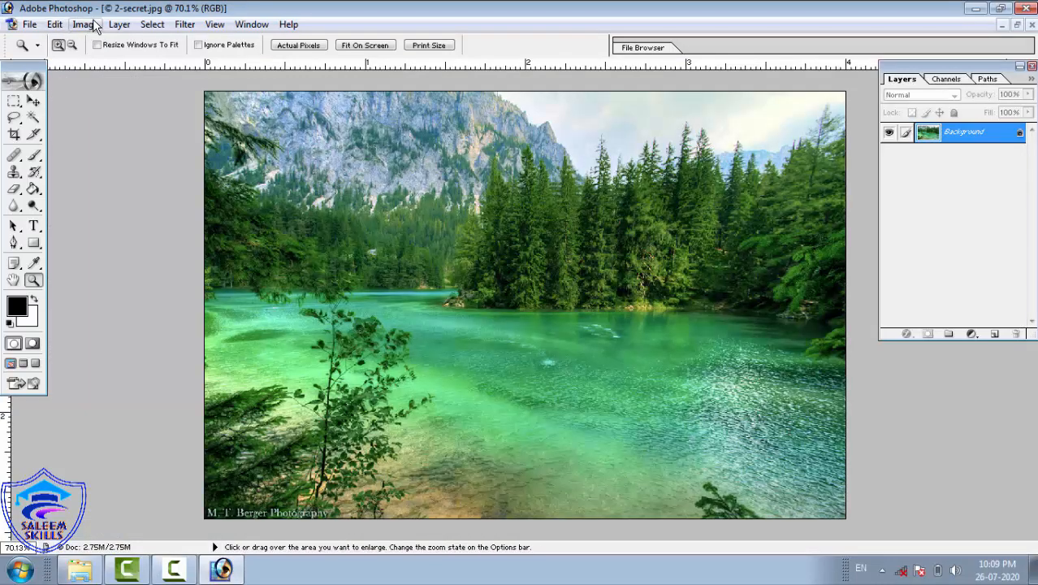
- Use Replace Color to sample the green lake water, shift its hue to +92, and apply the change
click(94, 28)
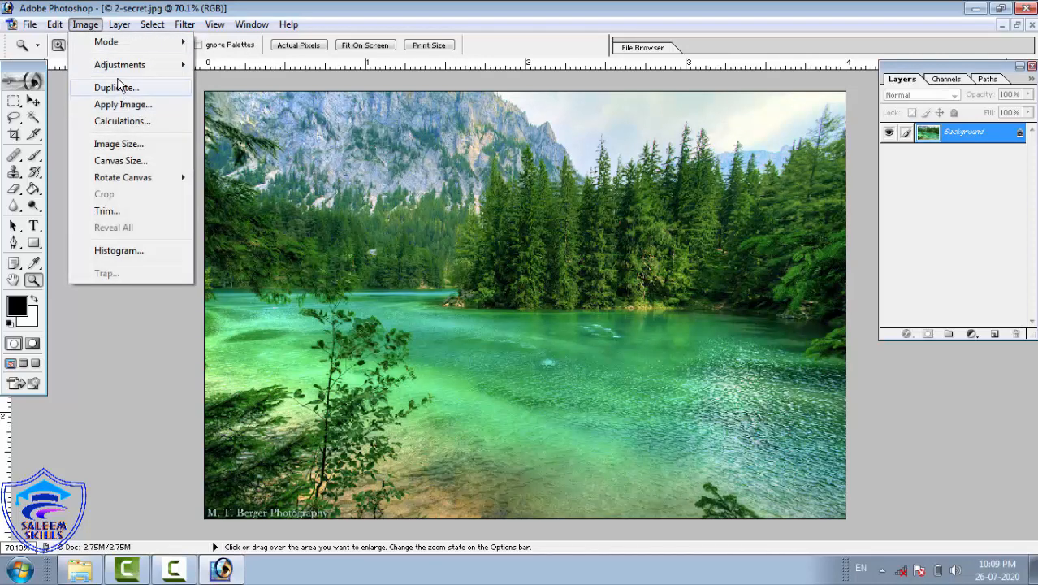
mouse_move(120, 70)
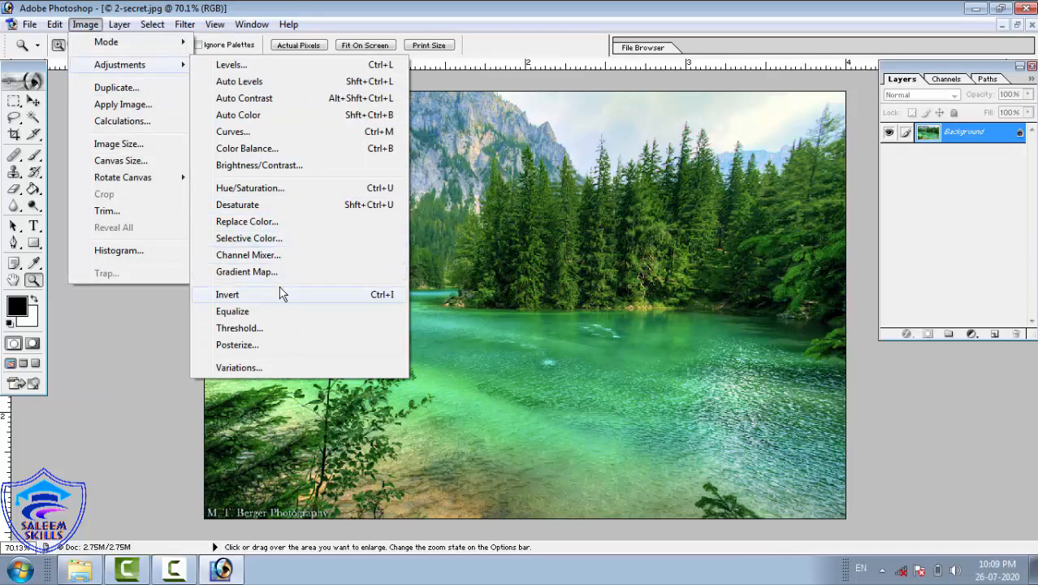
click(268, 225)
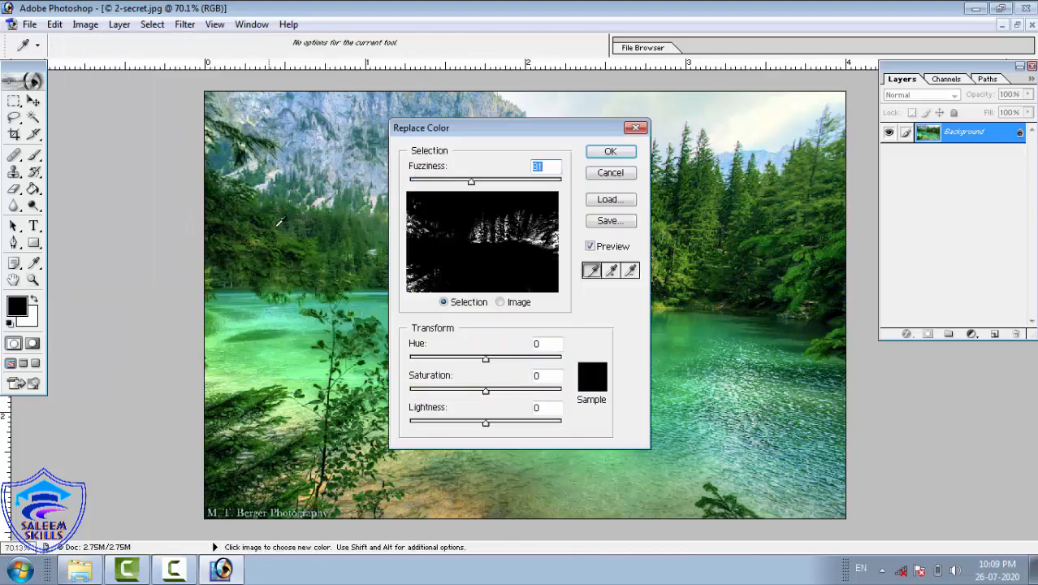
click(715, 325)
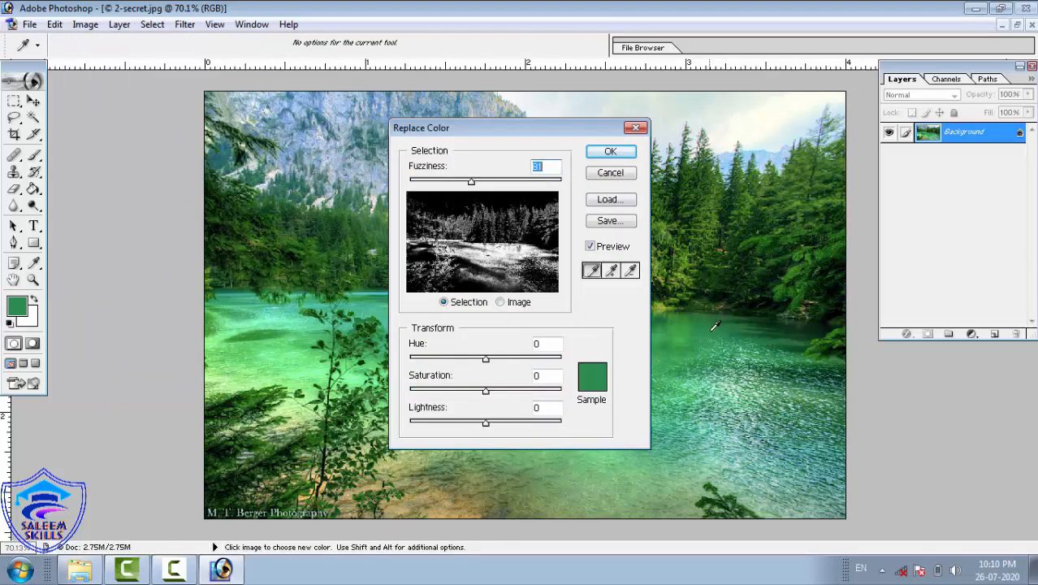
click(510, 362)
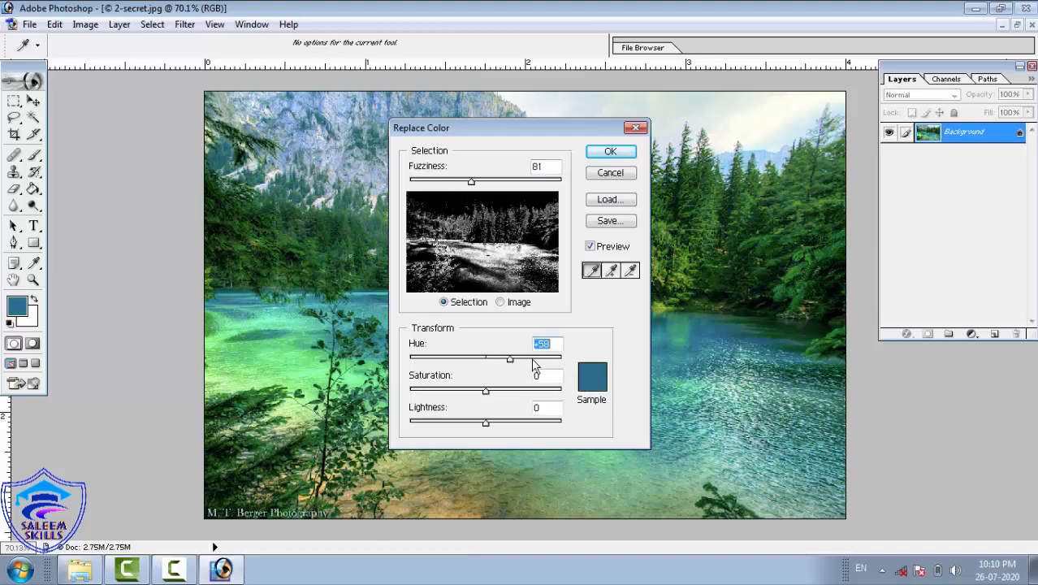
click(534, 361)
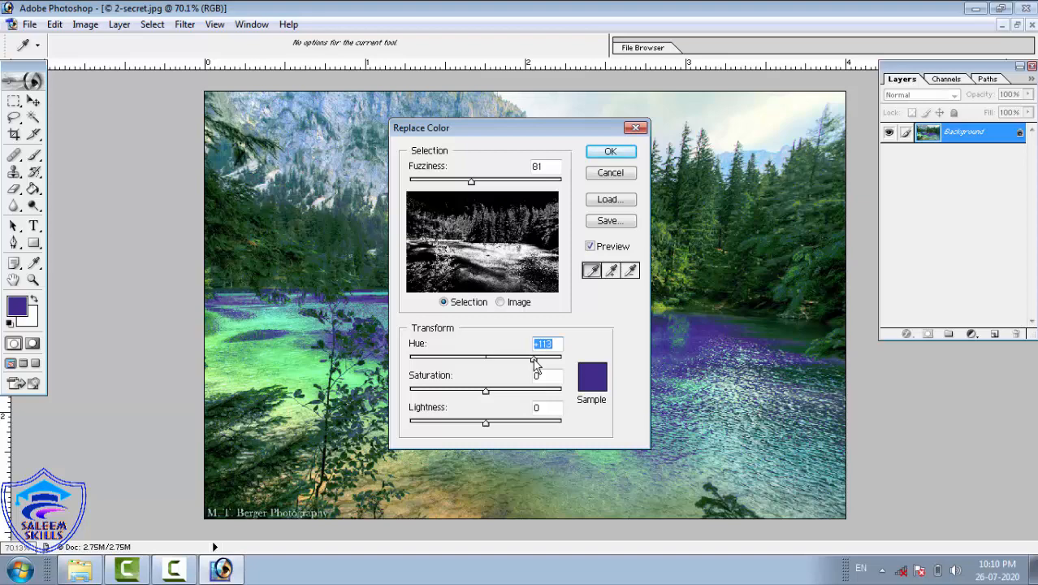
drag(534, 363, 525, 365)
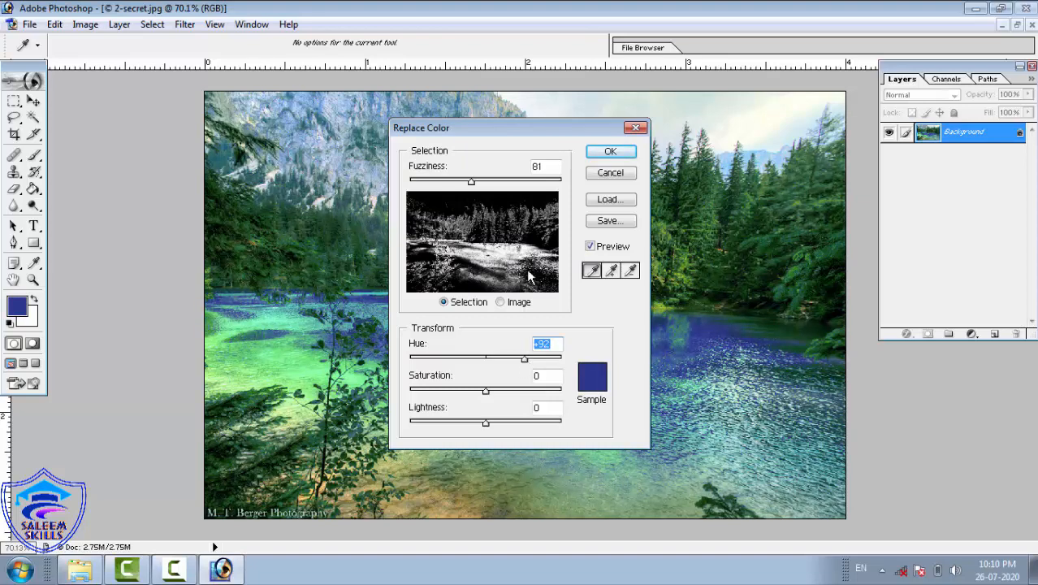
click(600, 152)
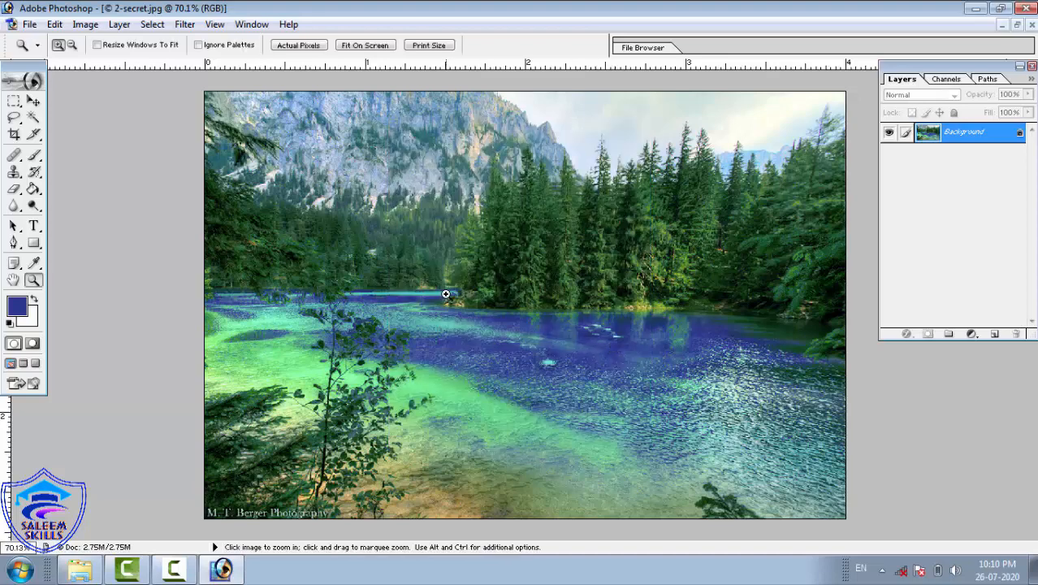
- Undo the Replace Color adjustment on the lake photo
drag(445, 293, 784, 461)
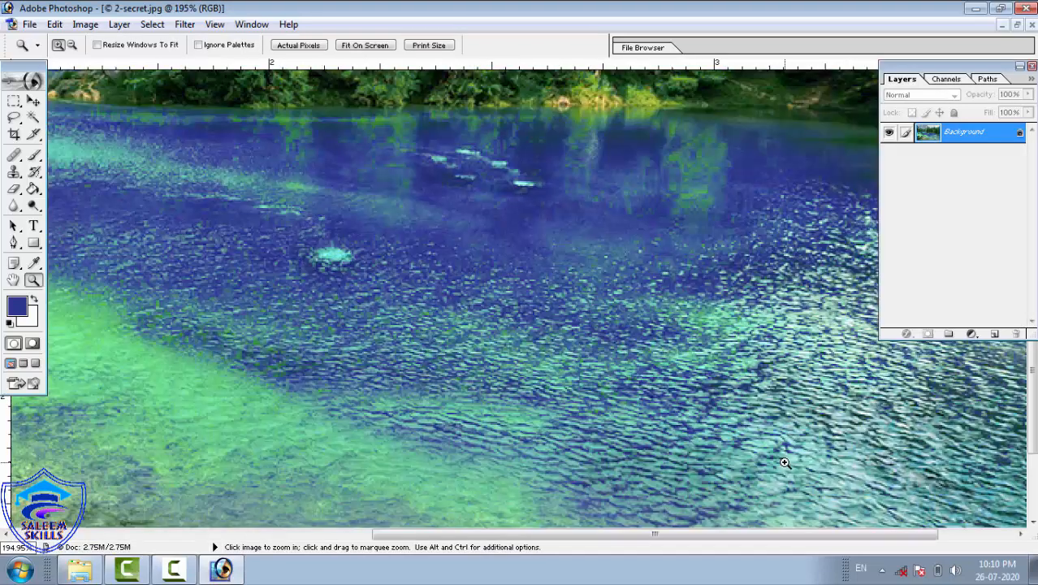
right_click(542, 212)
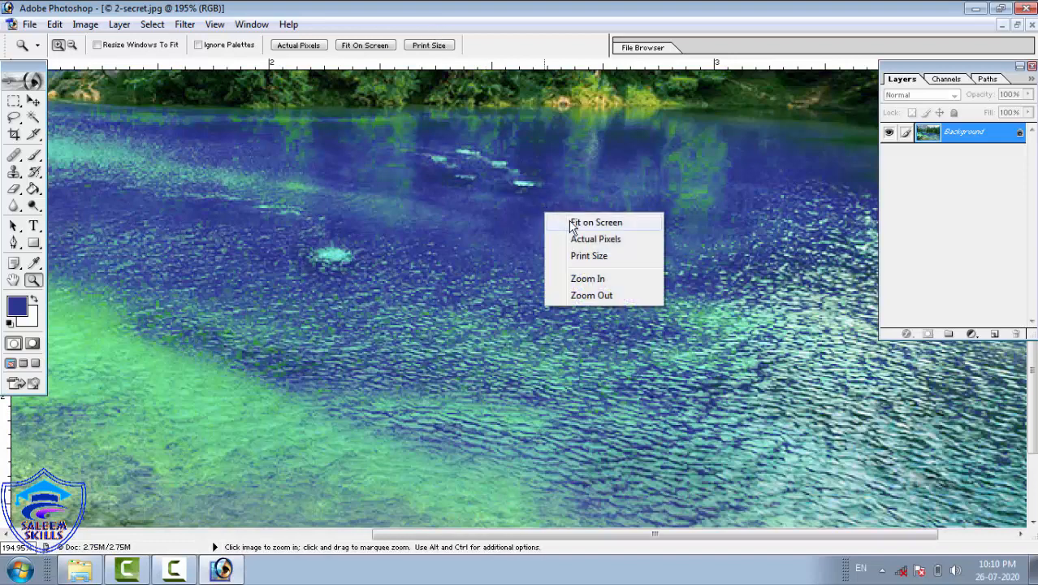
click(571, 222)
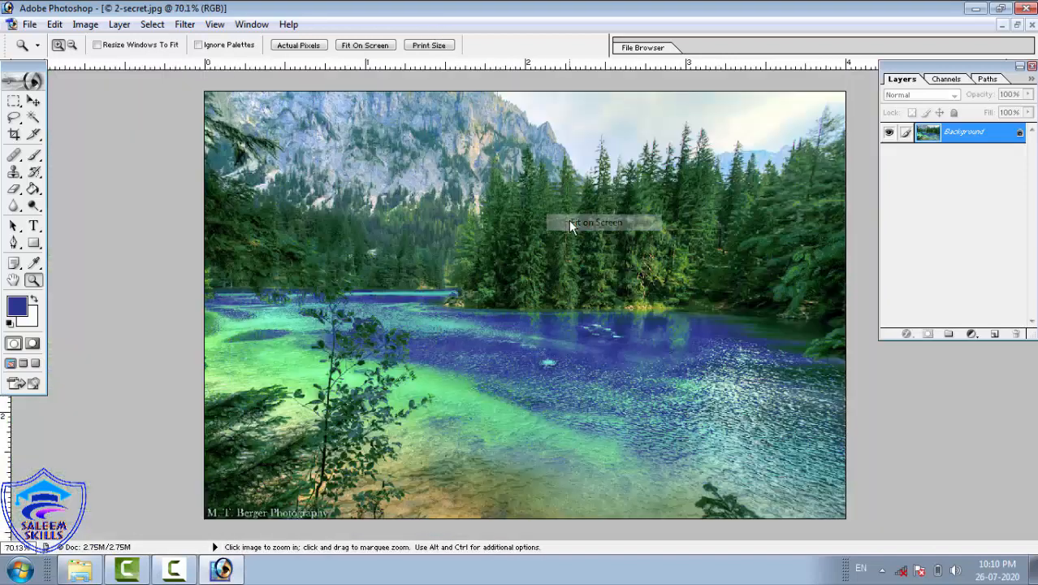
click(91, 26)
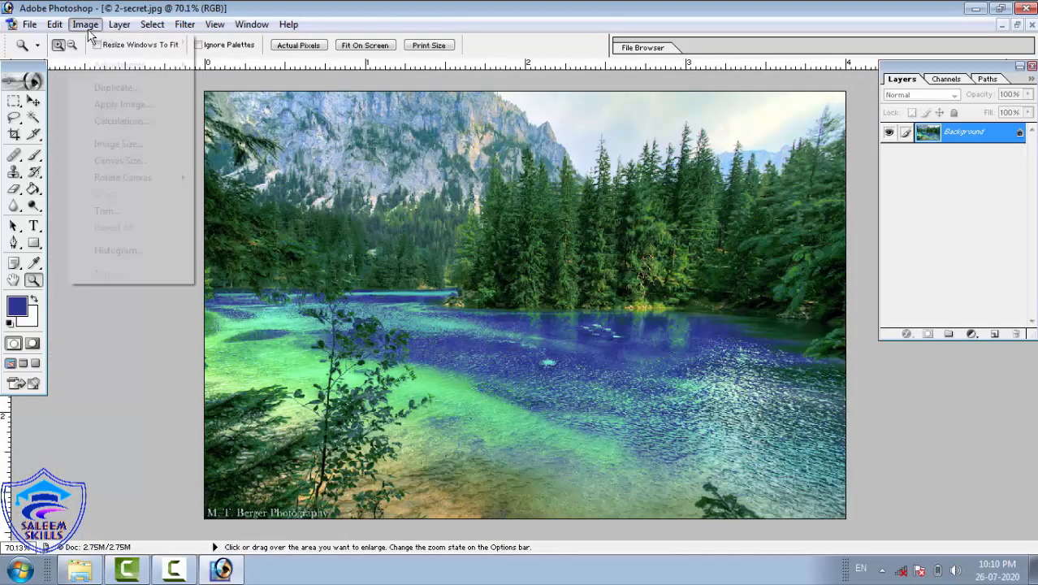
click(558, 386)
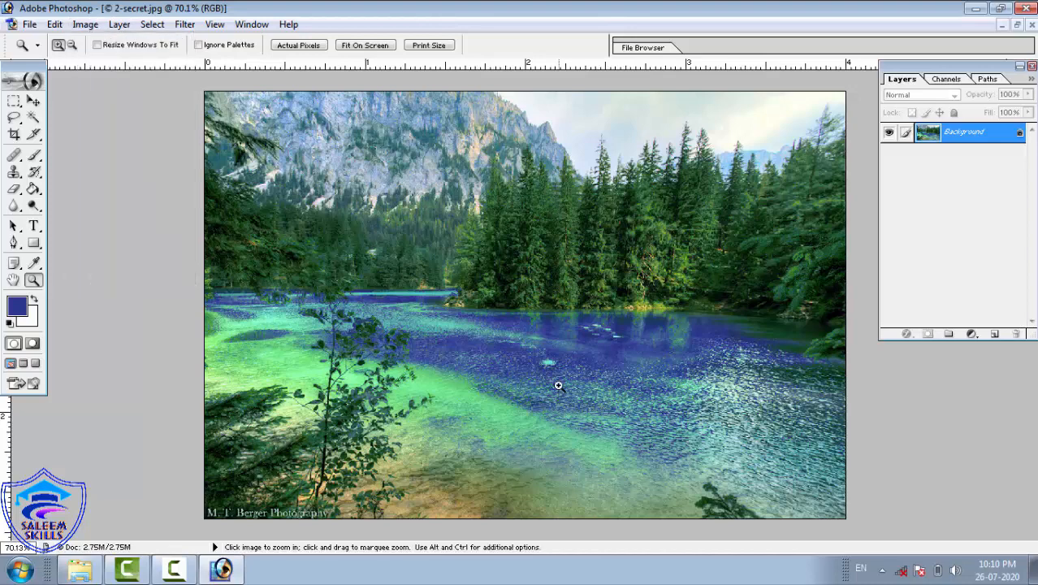
click(54, 26)
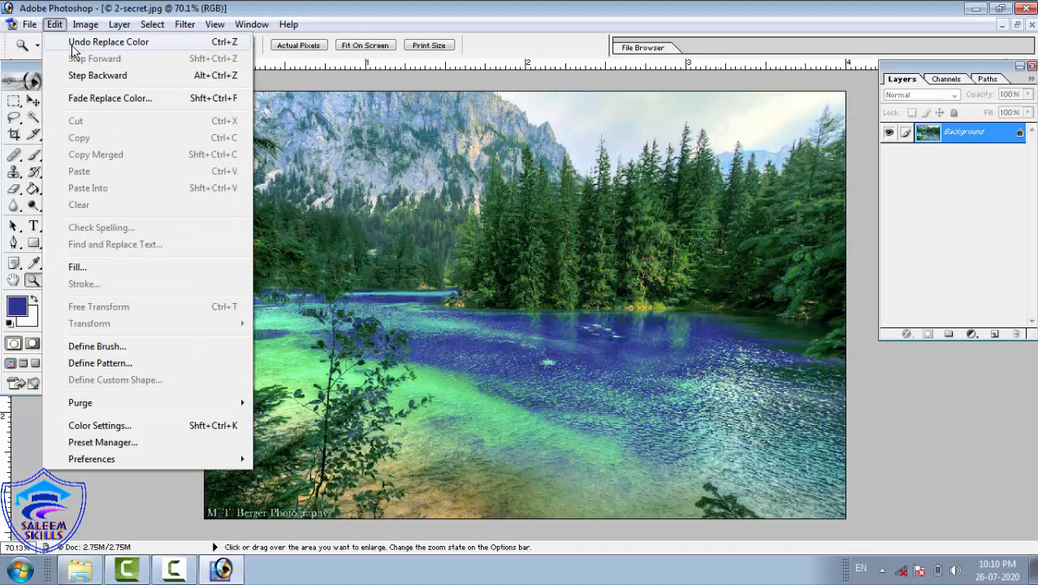
click(97, 42)
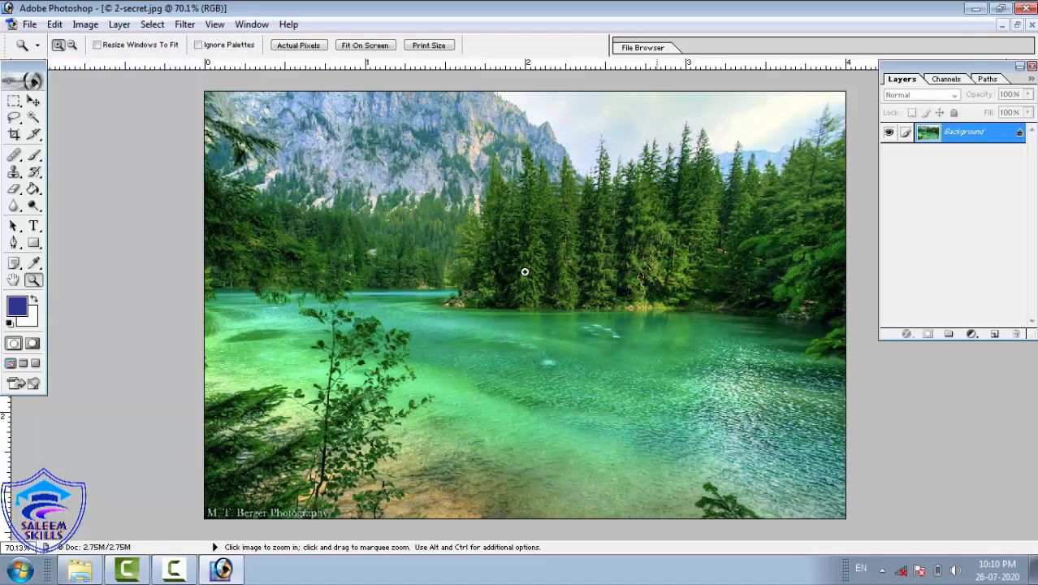
- Open Selective Color on the lake photo, sample the green lake water as the foreground color, and accept the adjustment at its default values
click(86, 25)
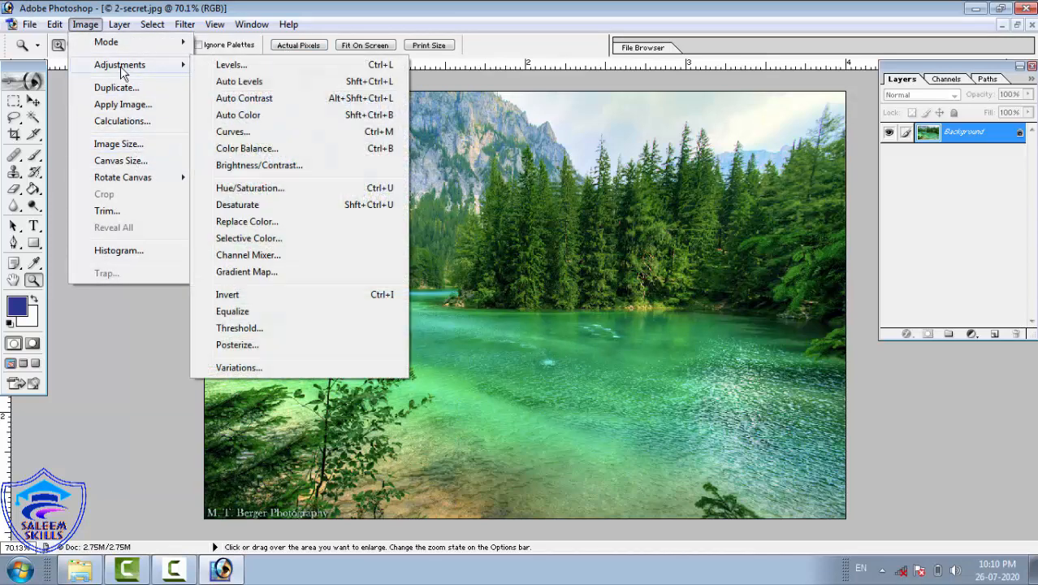
click(303, 240)
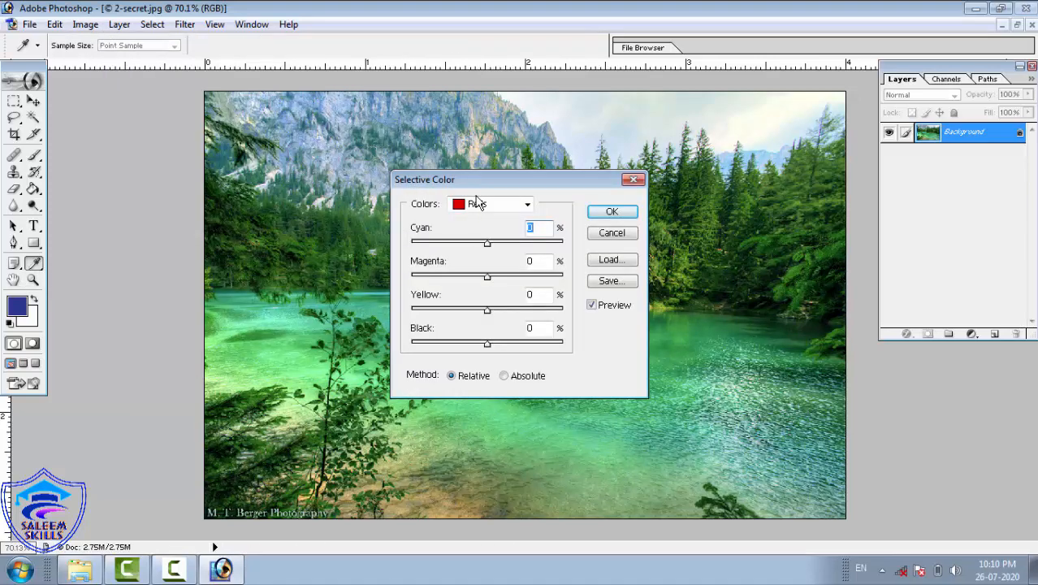
drag(511, 188, 600, 284)
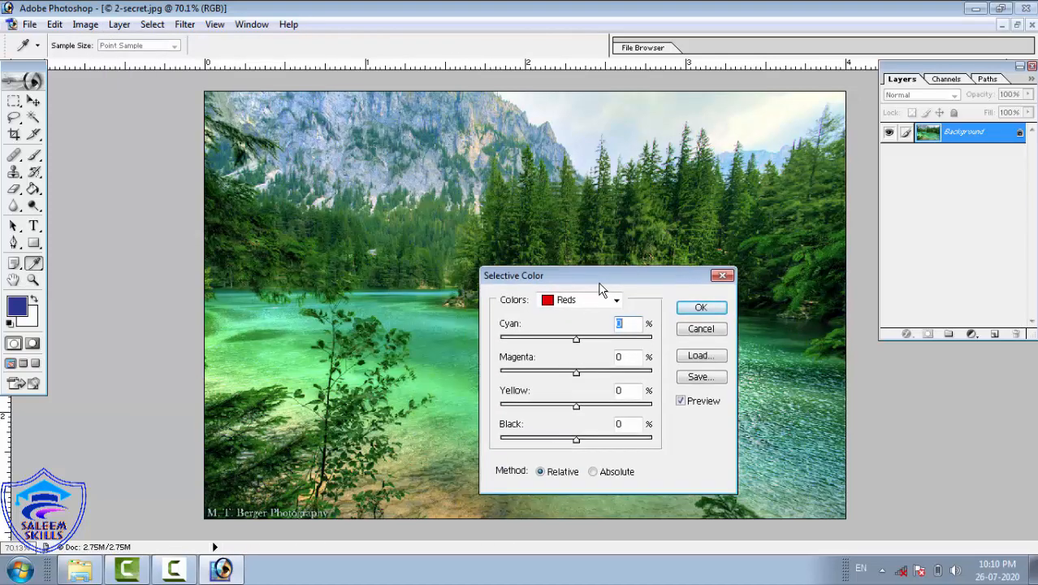
click(443, 345)
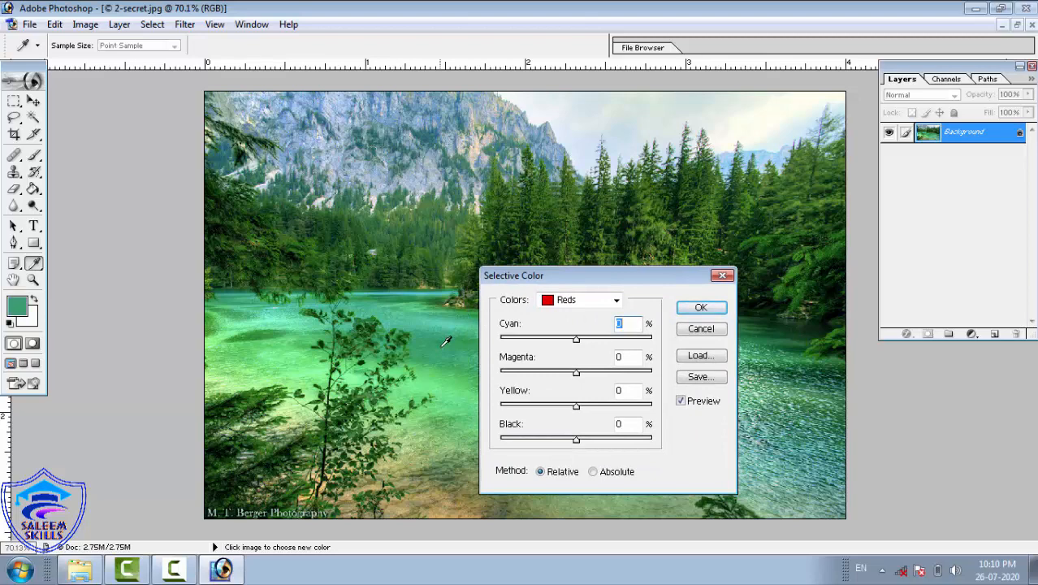
drag(351, 323, 428, 343)
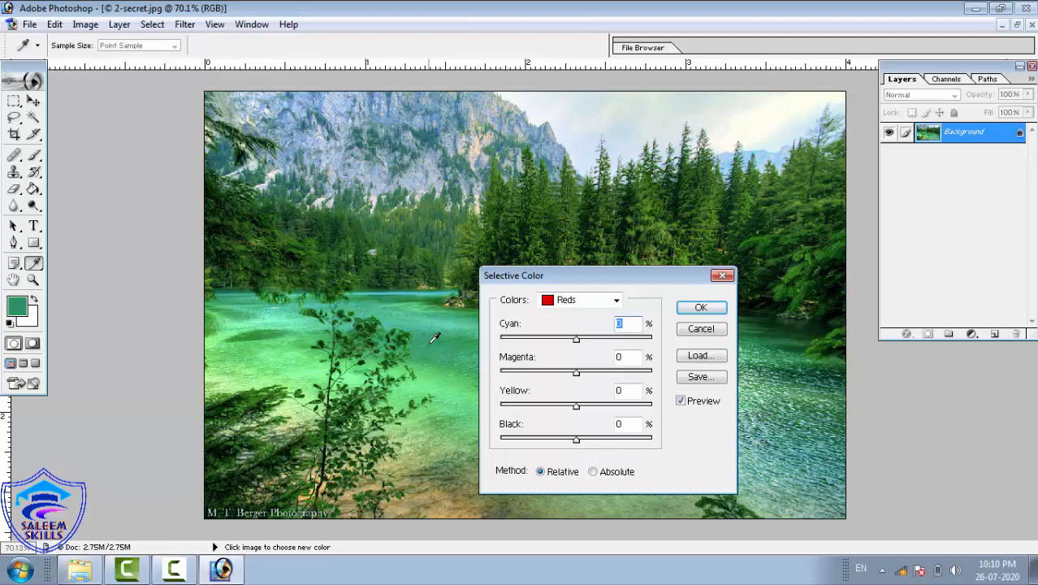
click(698, 307)
key(z)
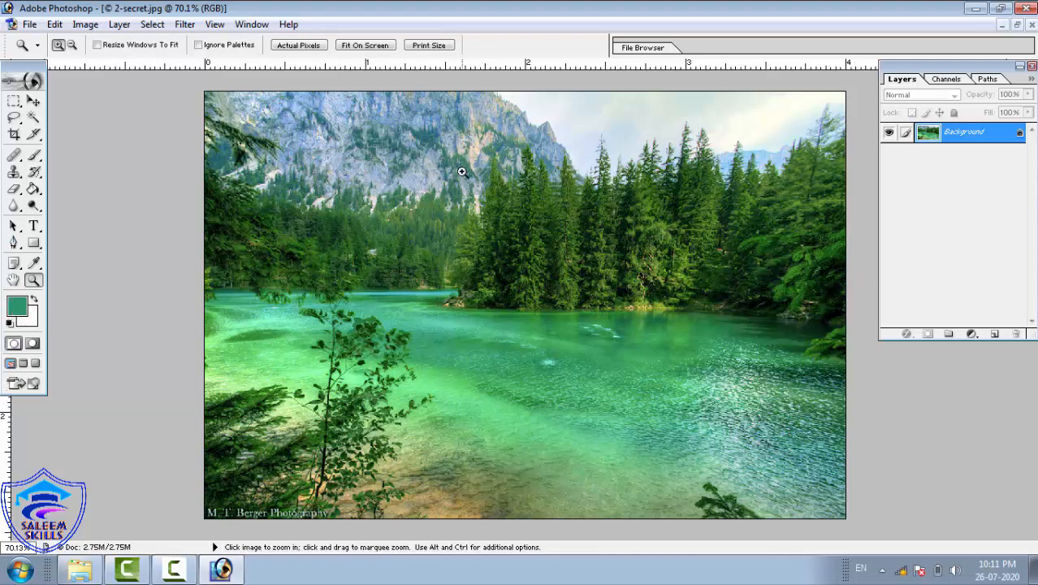
- Start a Gradient Map adjustment on the lake photo, move its dialog toward the photo's upper edge, and open the gradient presets
click(85, 25)
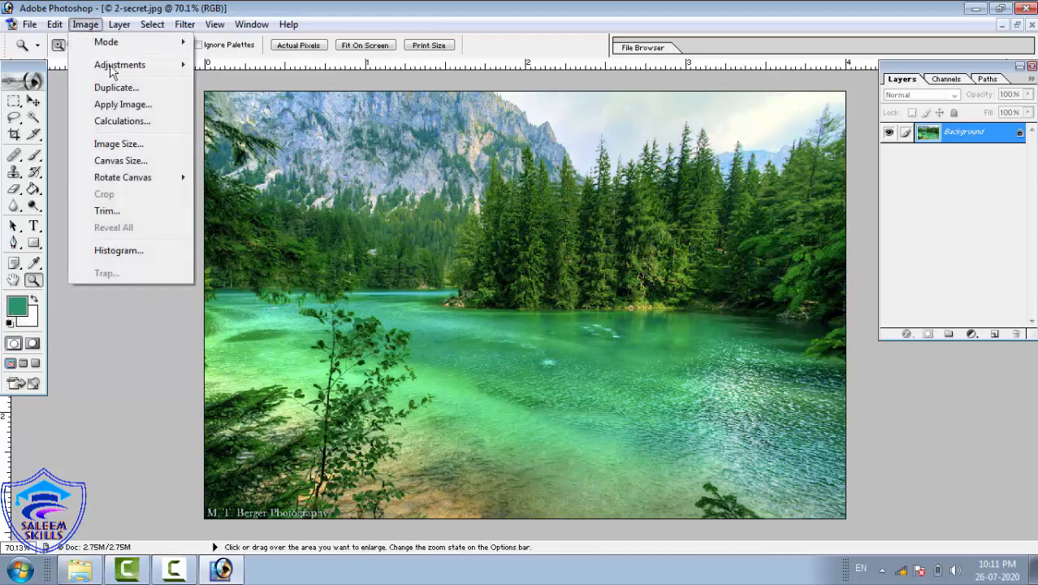
mouse_move(116, 70)
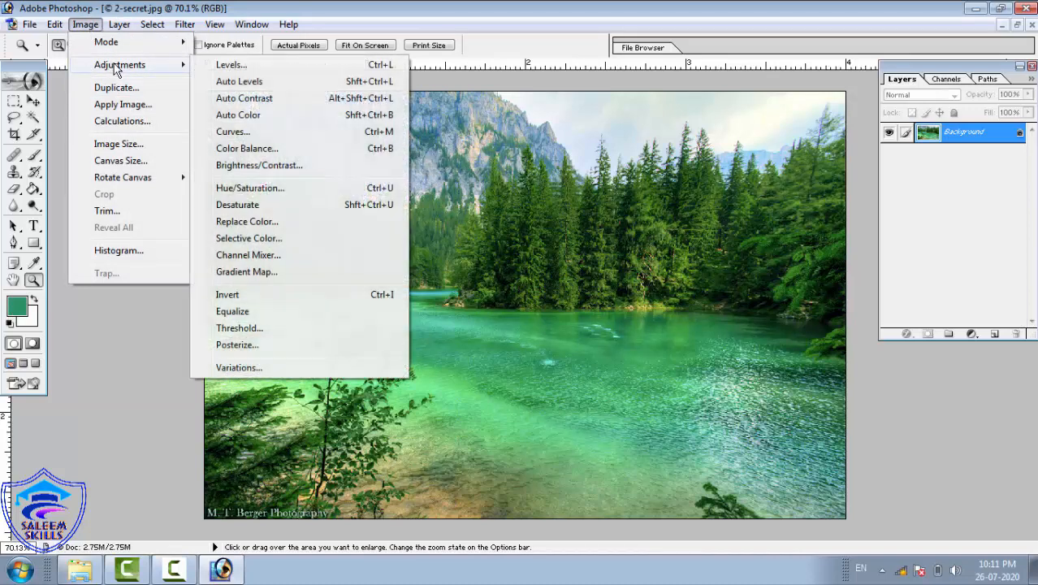
click(300, 274)
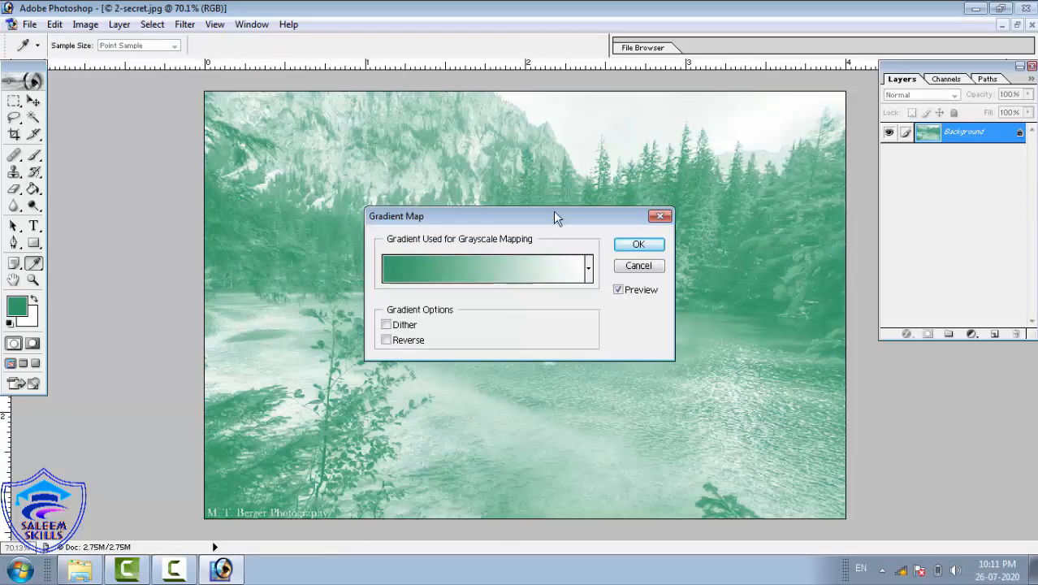
drag(557, 212, 659, 70)
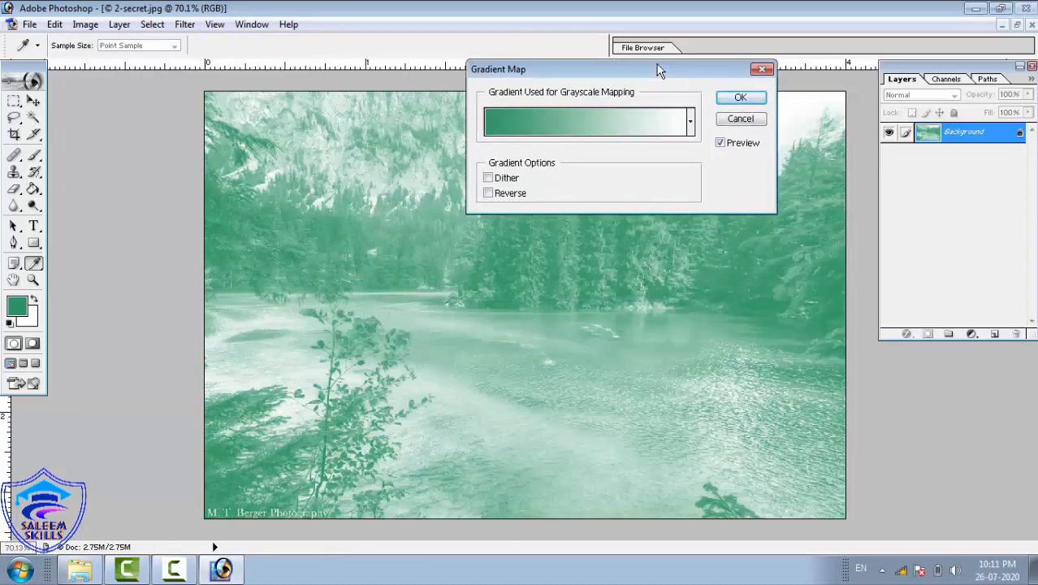
click(689, 122)
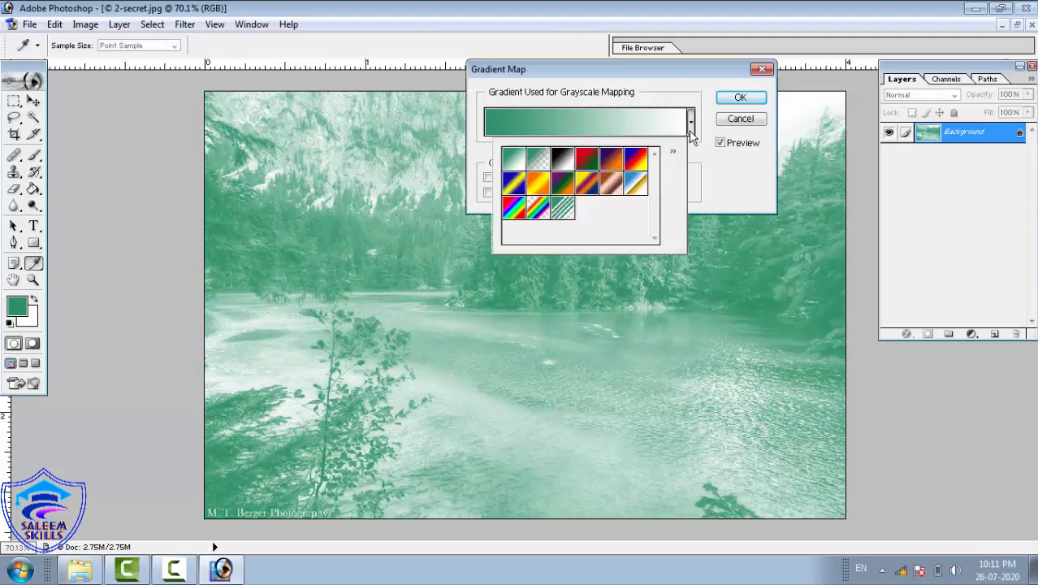
- Preview the red-green, violet-orange, blue-red-yellow, chrome, copper, yellow-violet-orange-blue and violet-green-orange gradient presets on the lake photo
click(588, 159)
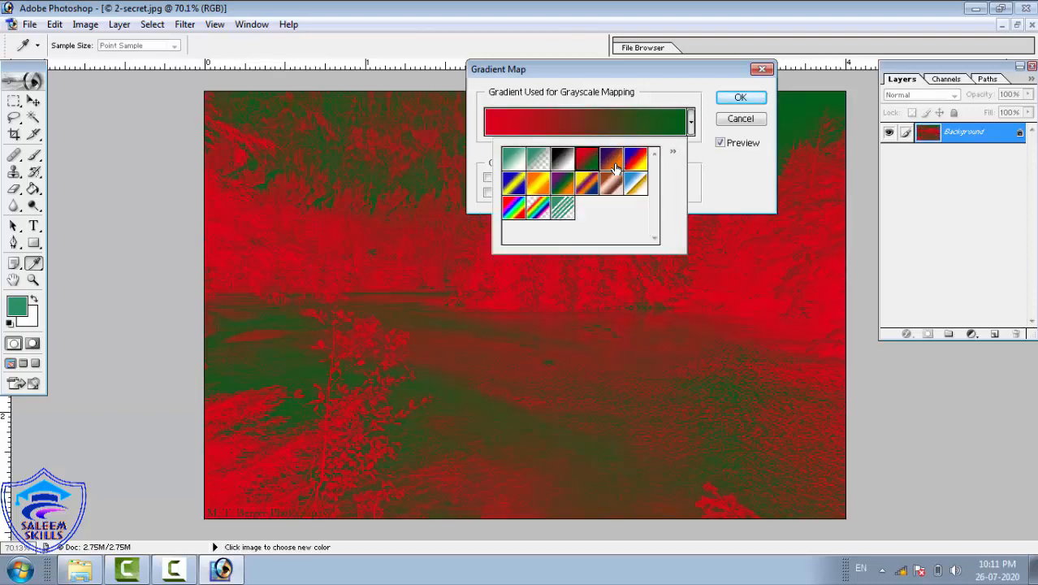
click(614, 165)
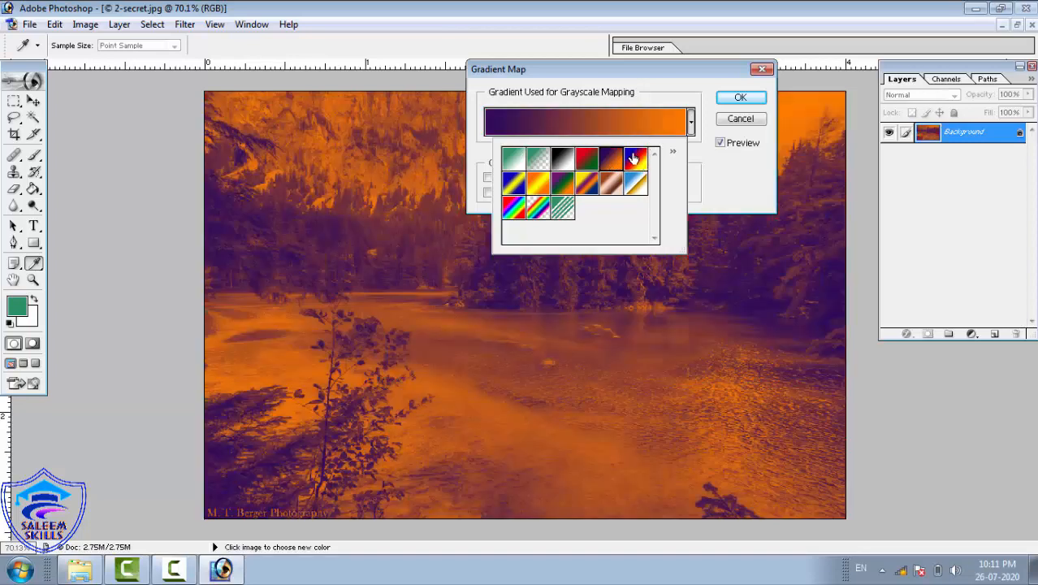
click(634, 159)
click(638, 190)
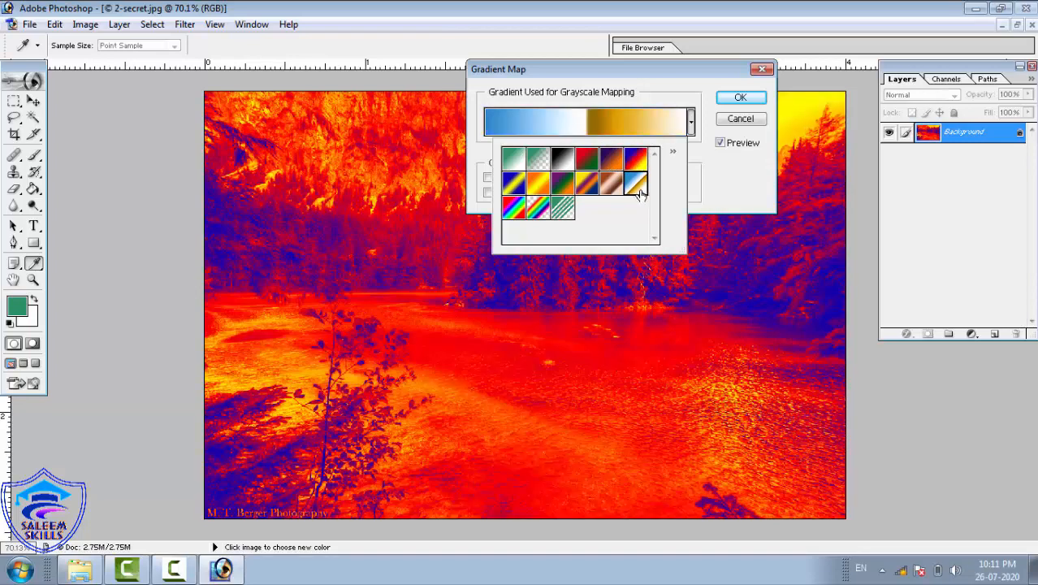
click(611, 192)
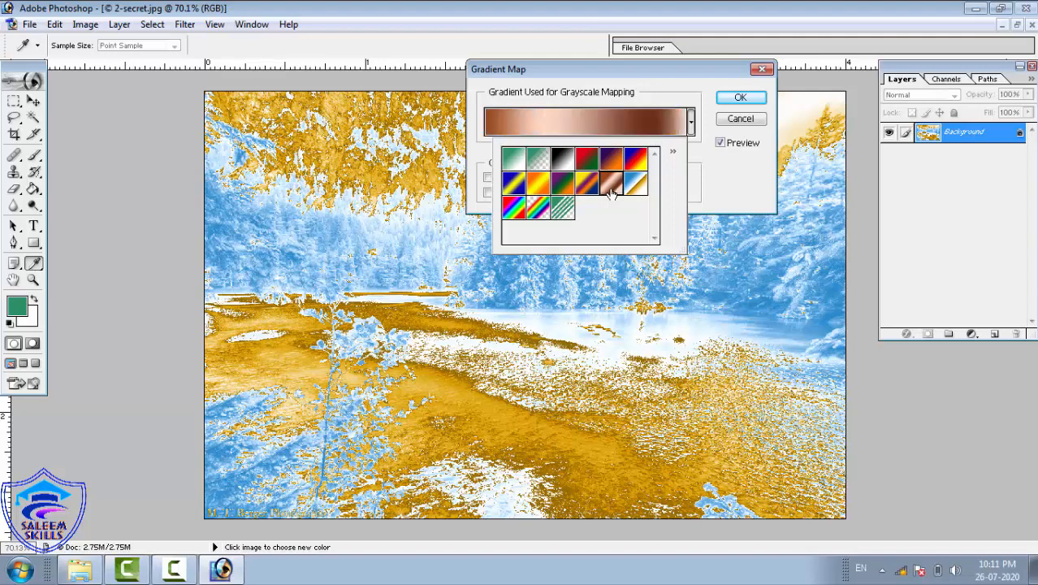
click(580, 187)
click(559, 189)
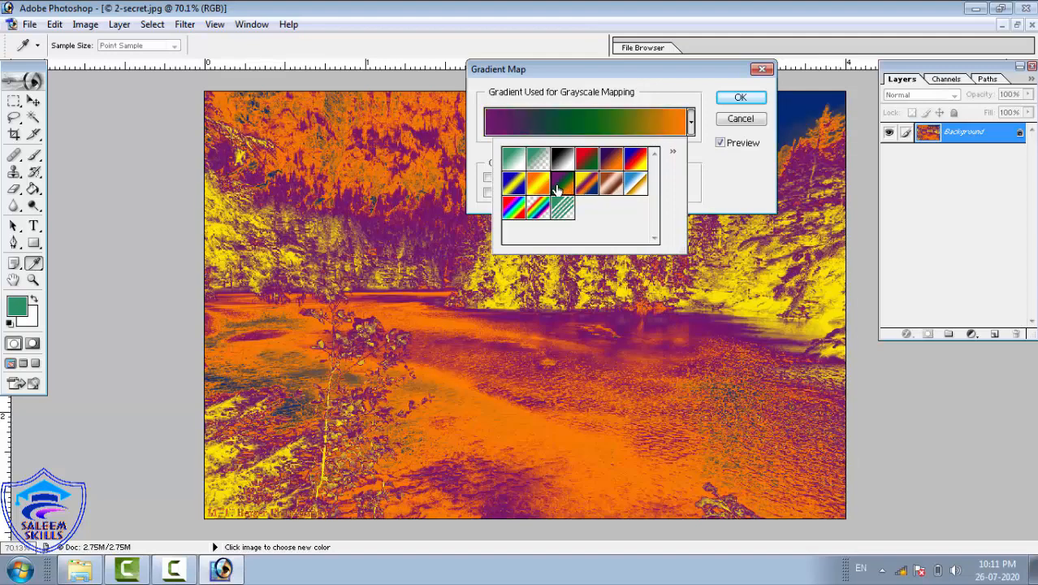
- Choose the orange-yellow-orange gradient preset, apply the Gradient Map, and fit the lake photo on screen
click(532, 189)
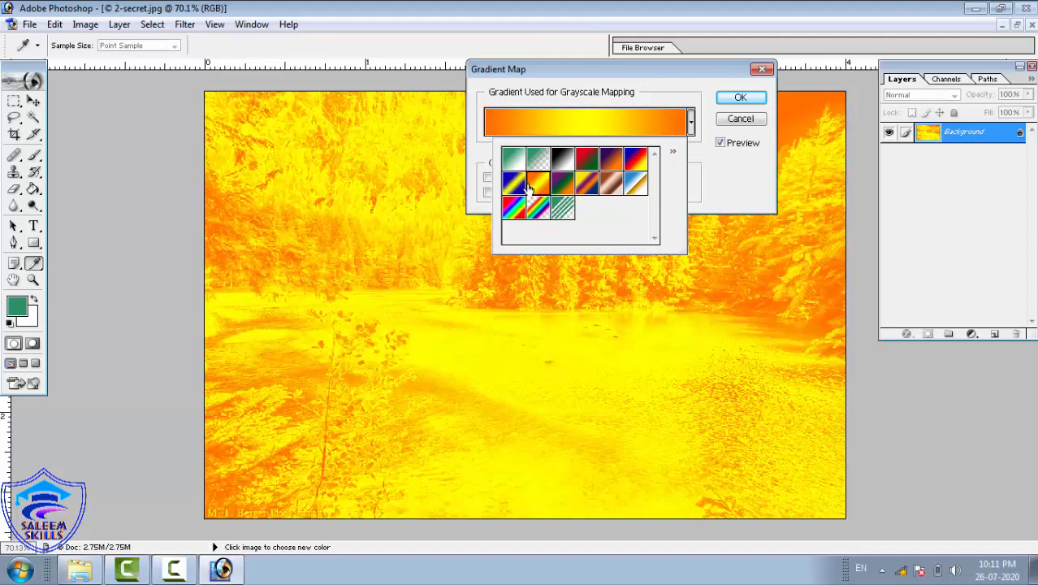
click(739, 99)
click(739, 99)
key(z)
right_click(448, 286)
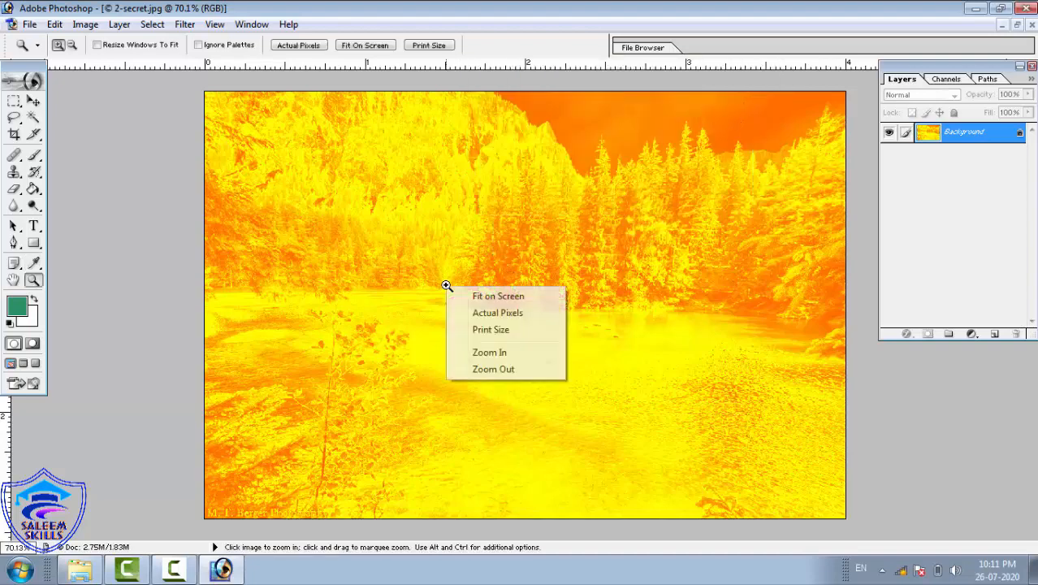
click(478, 297)
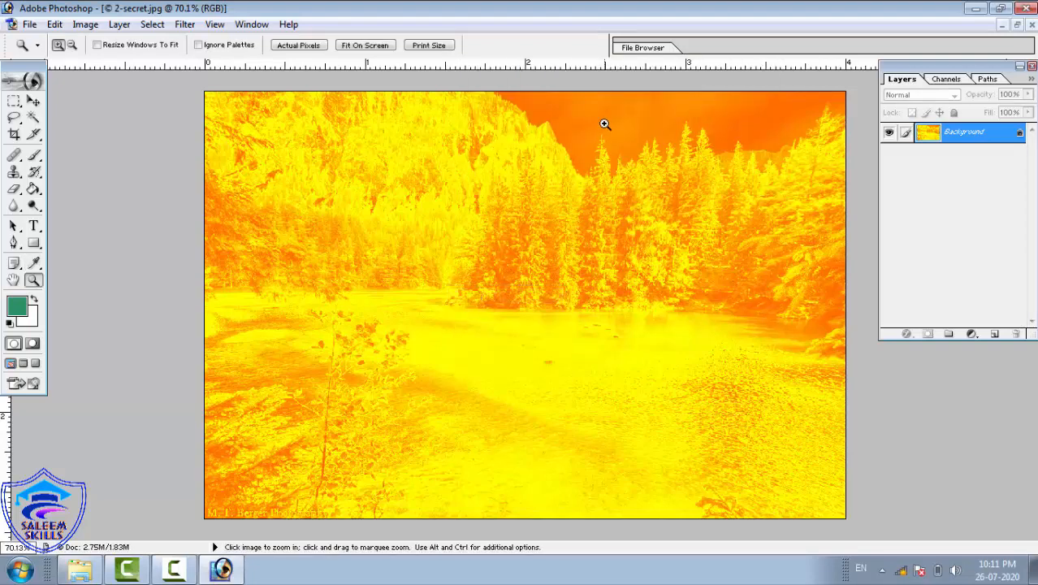
- Start another Gradient Map on the recolored lake photo and load the Violet, Green, Orange preset in the Gradient Editor
click(85, 25)
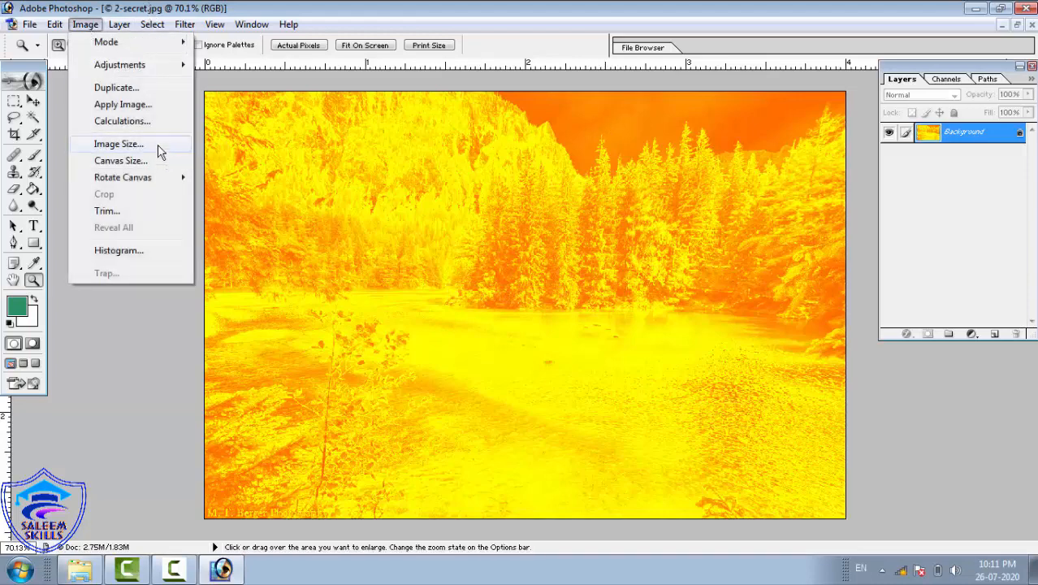
mouse_move(123, 65)
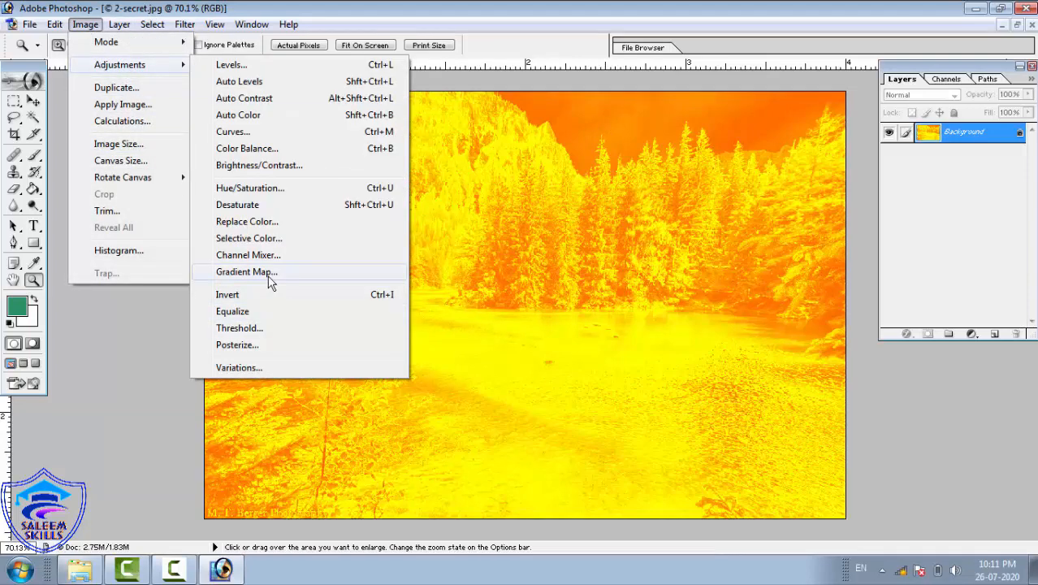
click(273, 272)
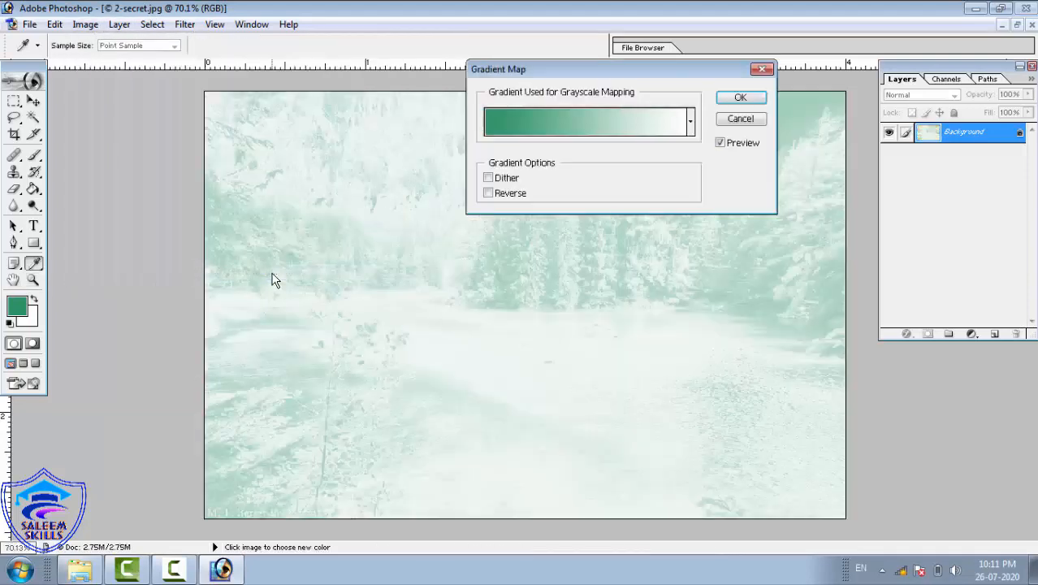
click(684, 128)
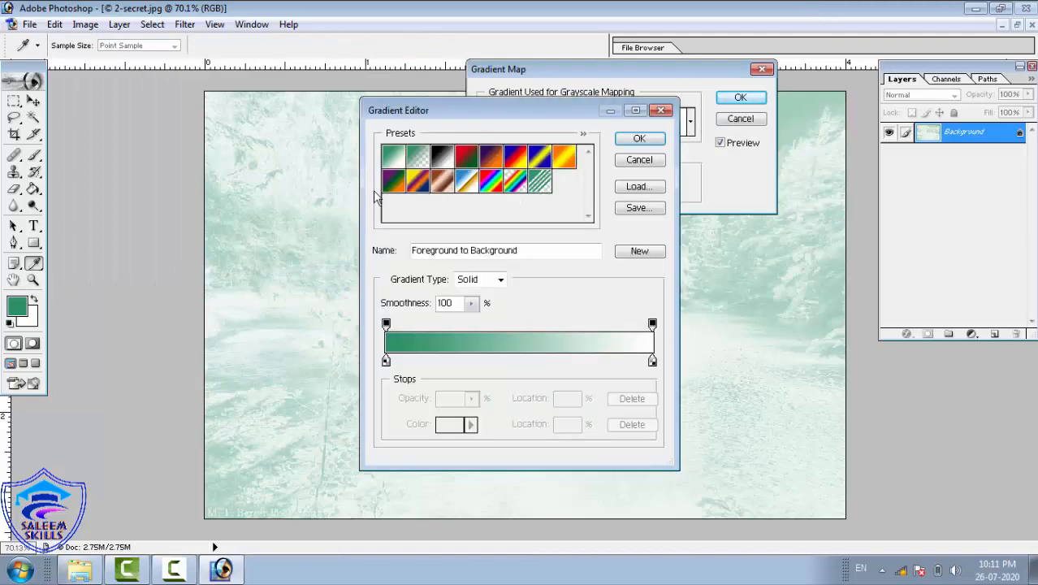
click(392, 184)
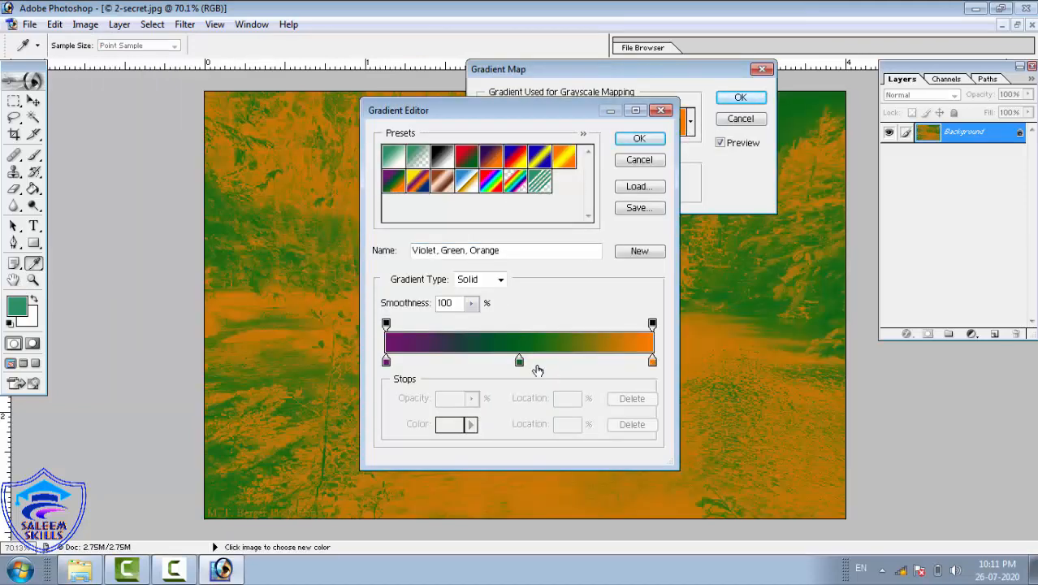
- Move the gradient's green color stop to 48% and apply the custom Gradient Map to the lake photo
drag(519, 361, 572, 360)
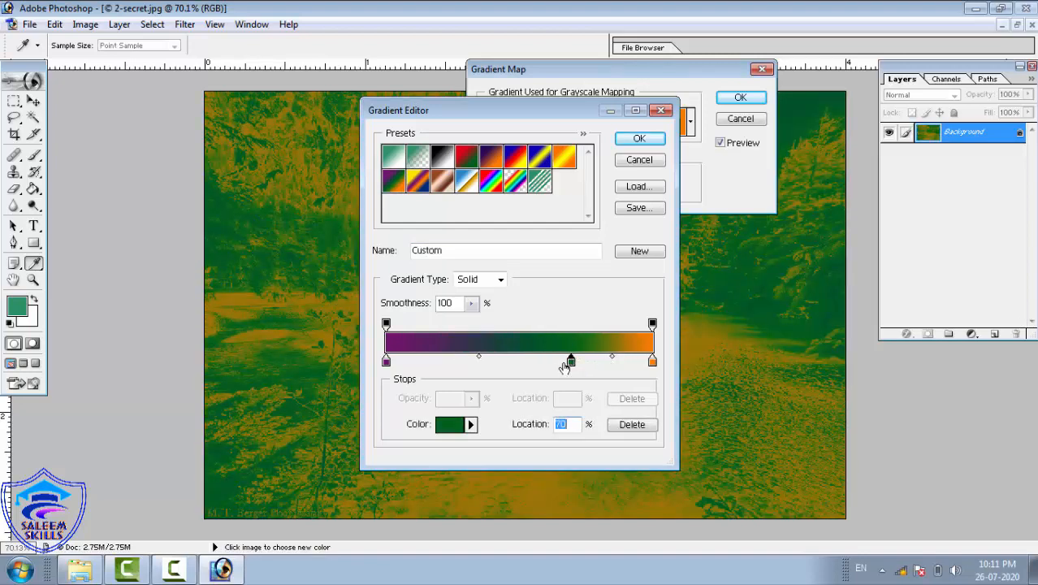
drag(571, 362, 515, 360)
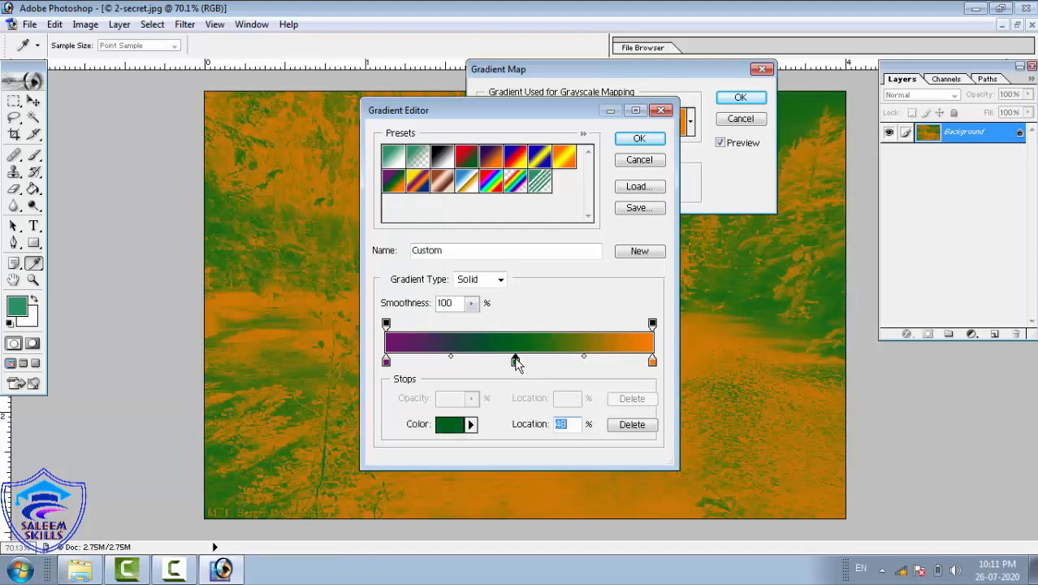
click(655, 142)
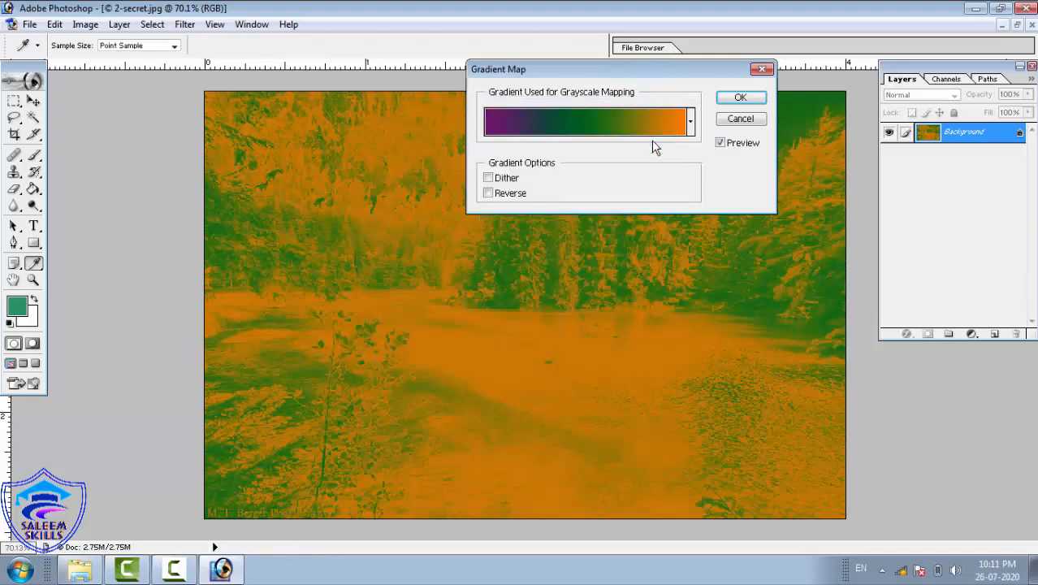
click(740, 98)
key(z)
click(81, 24)
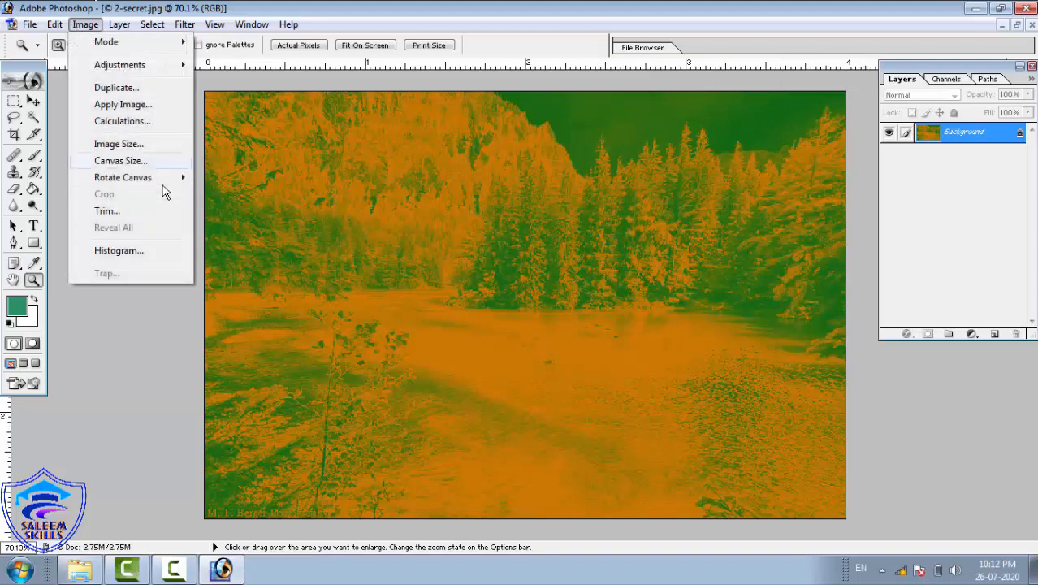
mouse_move(126, 71)
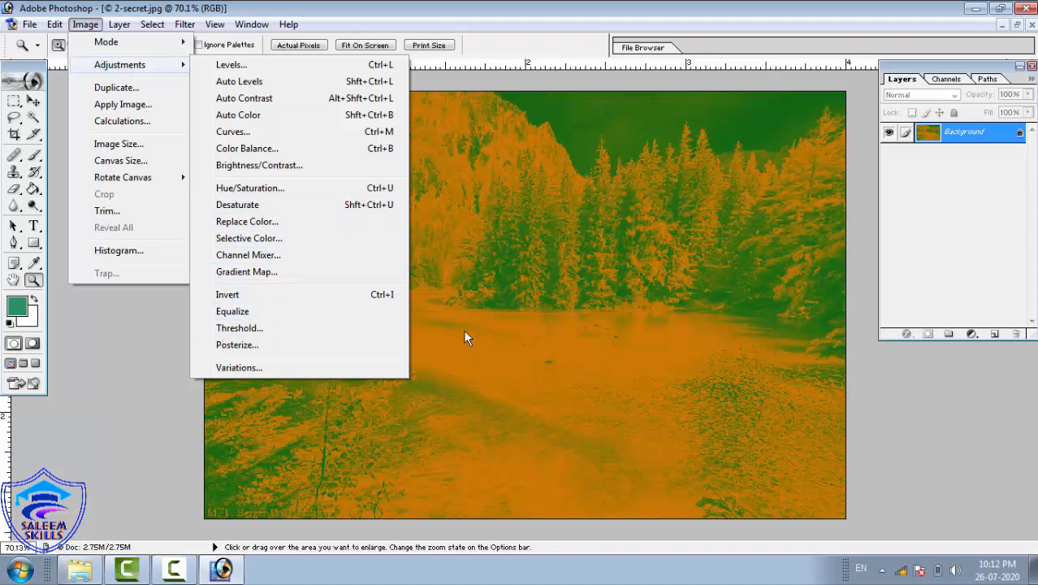
click(705, 322)
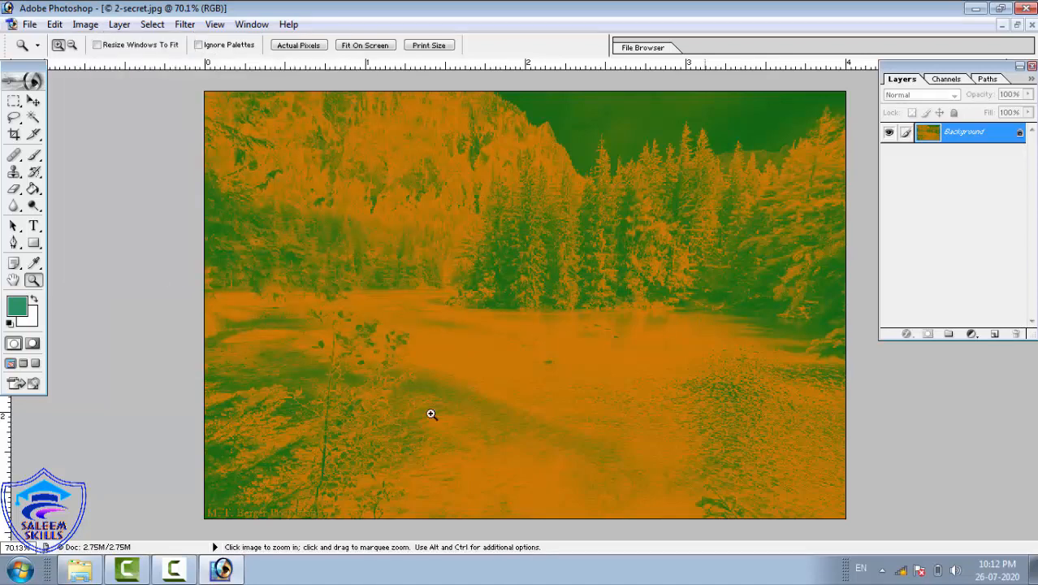
click(185, 573)
click(185, 572)
click(85, 27)
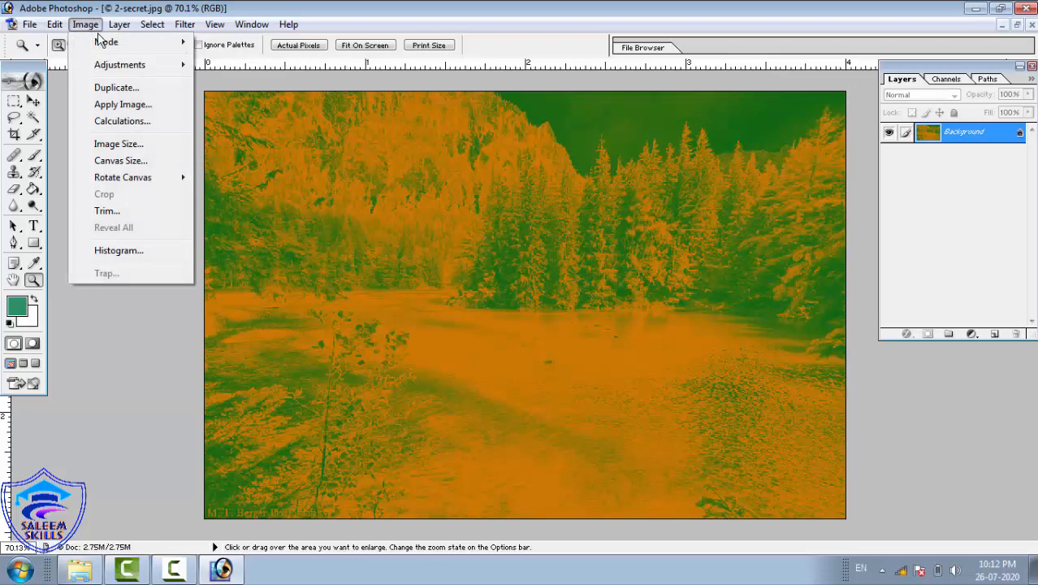
mouse_move(102, 41)
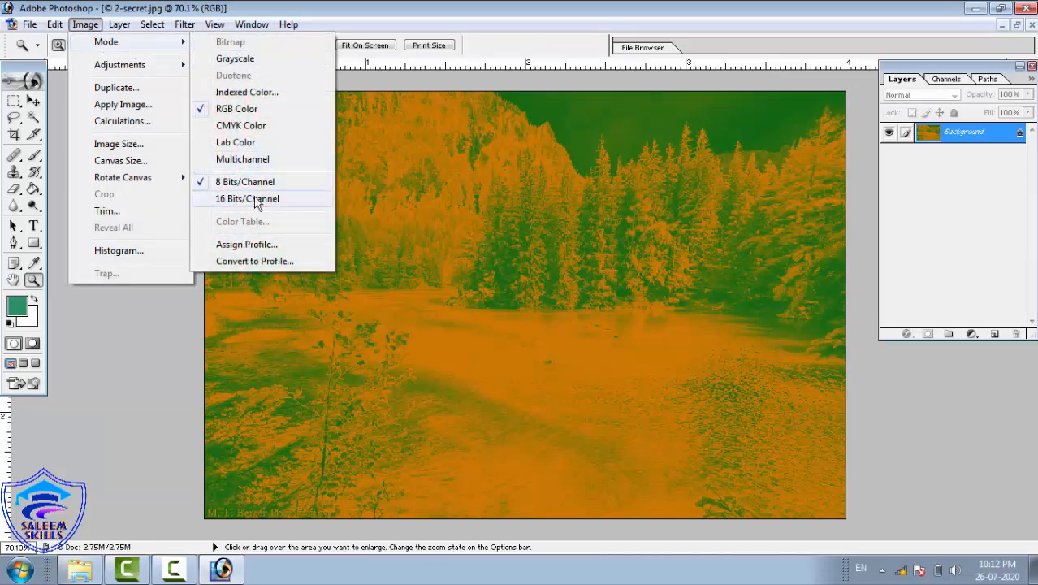
mouse_move(154, 66)
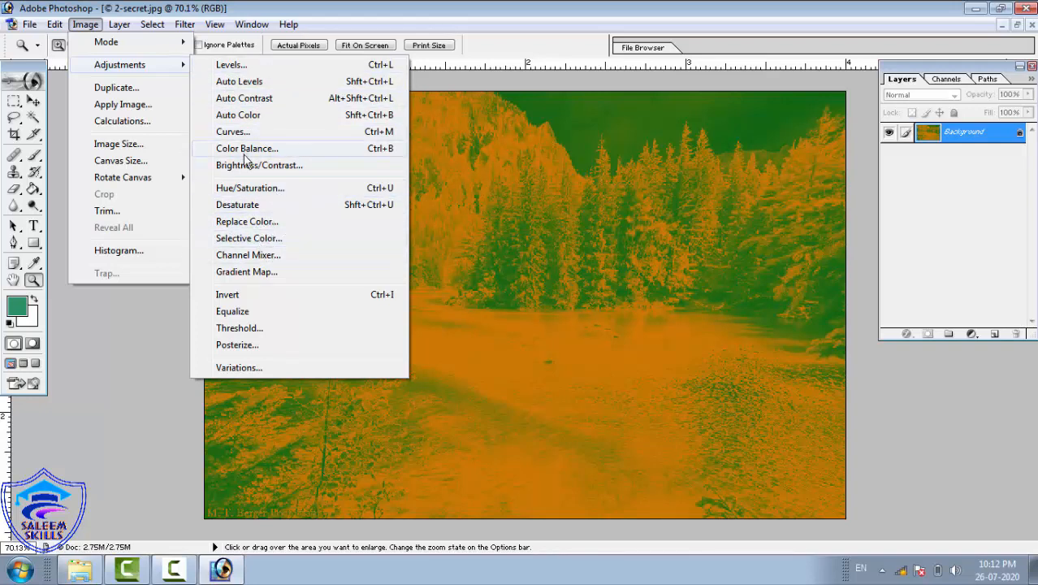
click(542, 237)
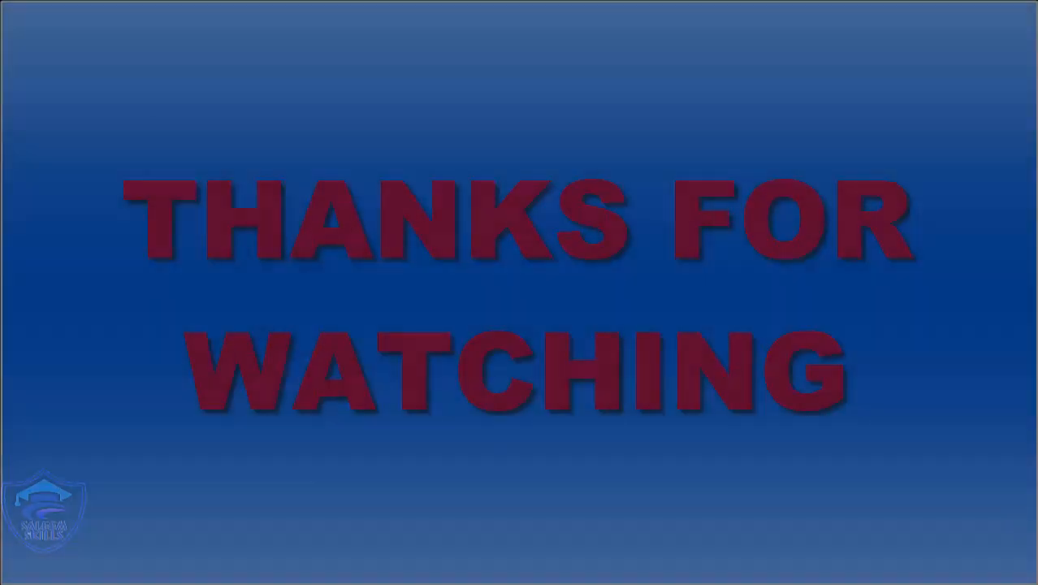